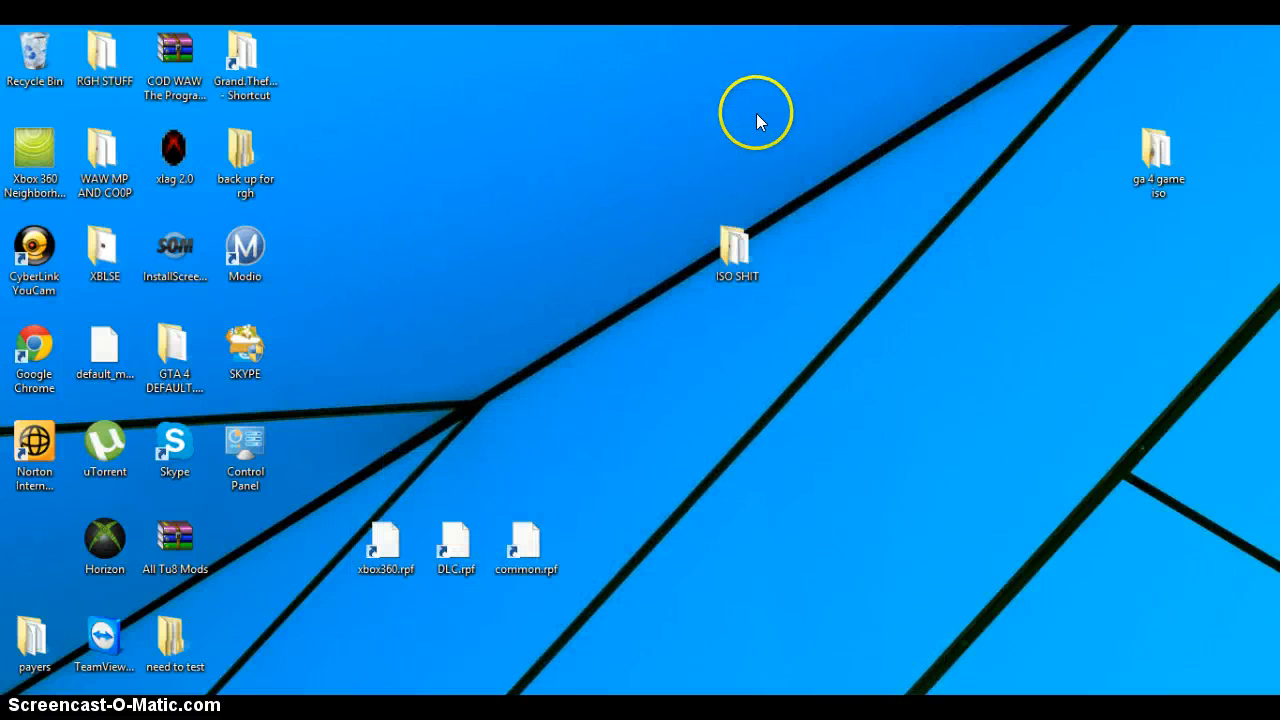
{"action": "left_click_drag", "start_coordinate": [556, 42], "coordinate": [774, 285]}
{"action": "left_click", "coordinate": [875, 242]}
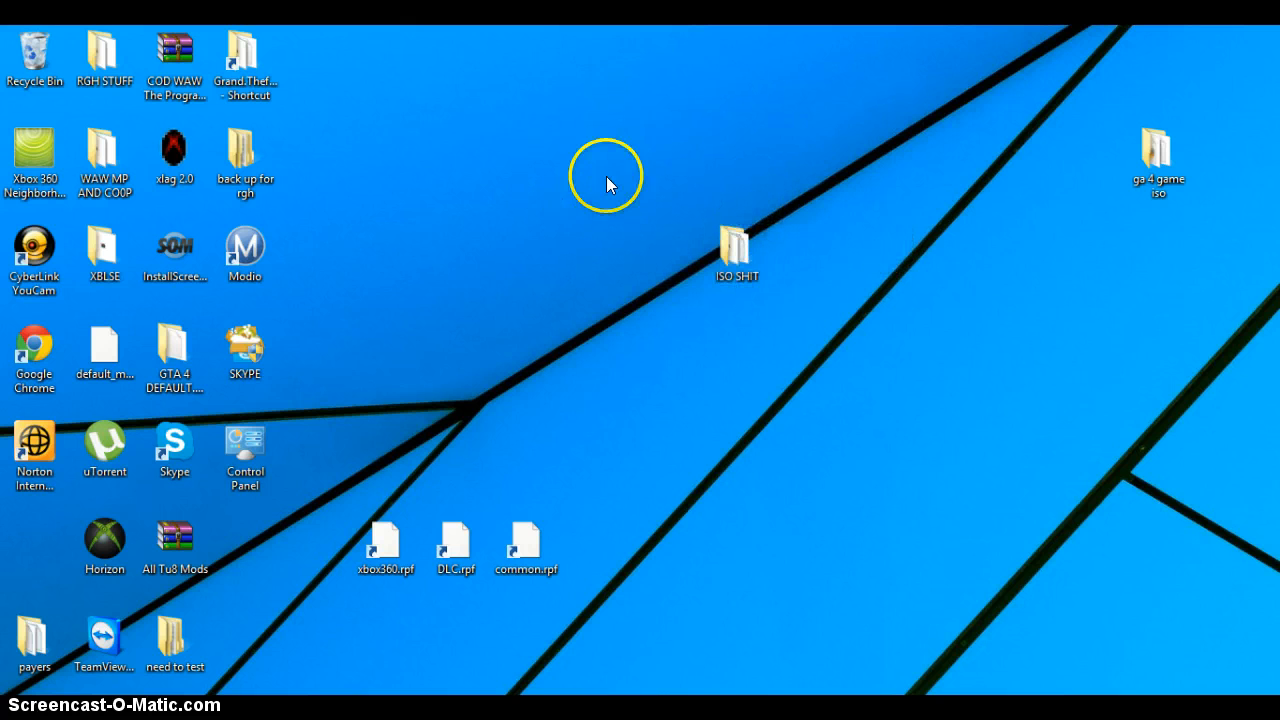
{"action": "left_click_drag", "start_coordinate": [552, 176], "coordinate": [368, 356]}
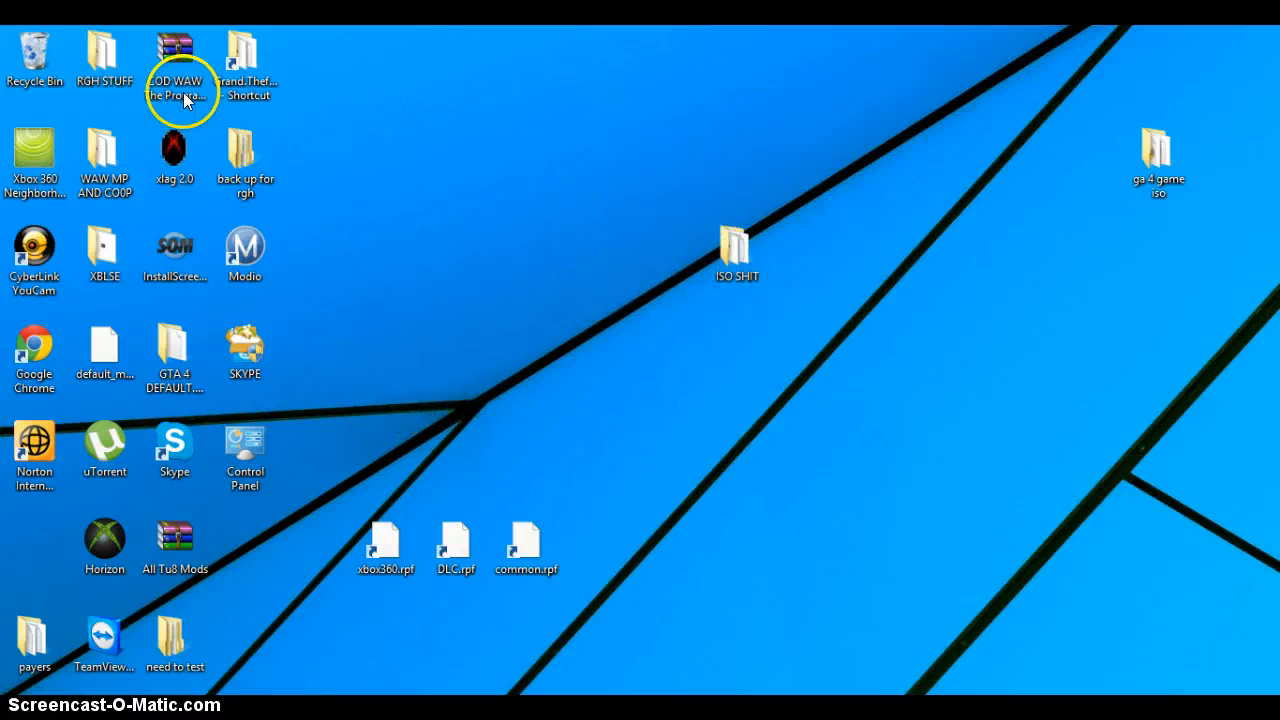
Step: Move the TeamViewer icon on the desktop into the free spot directly above the payers folder
{"action": "left_click", "coordinate": [106, 640]}
{"action": "left_click_drag", "start_coordinate": [108, 652], "coordinate": [490, 135]}
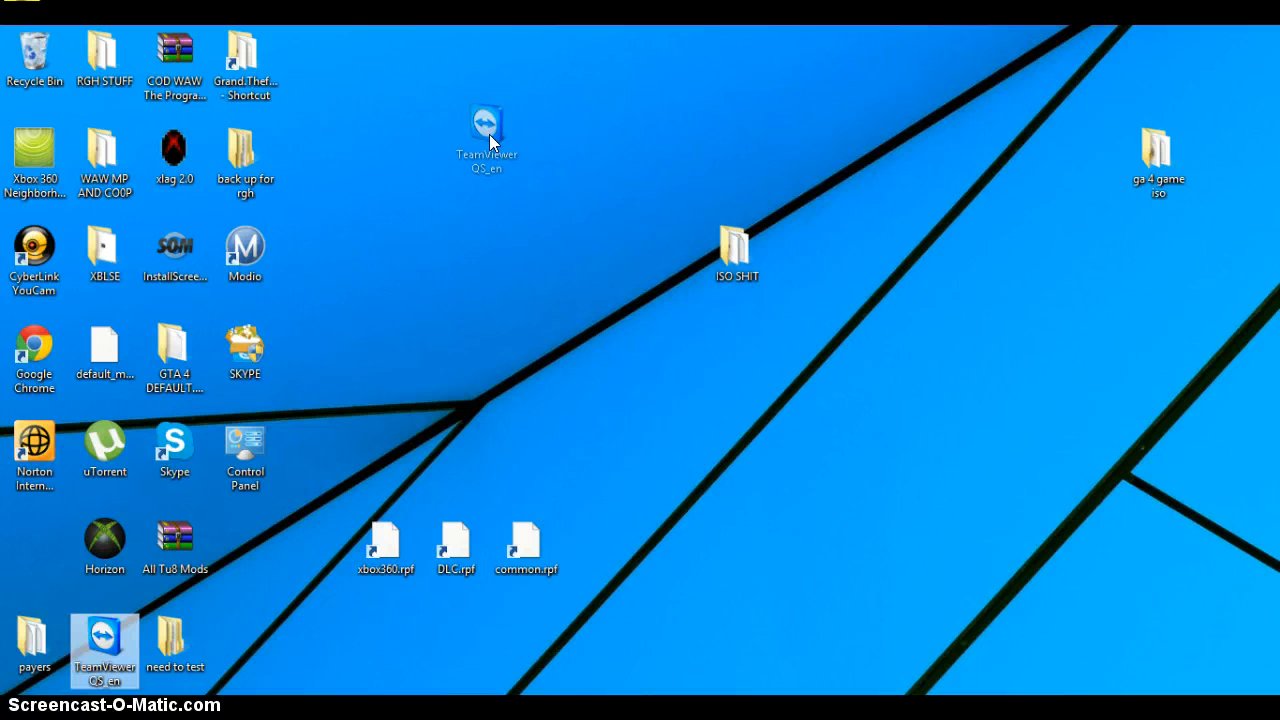
{"action": "left_click_drag", "start_coordinate": [489, 134], "coordinate": [44, 550]}
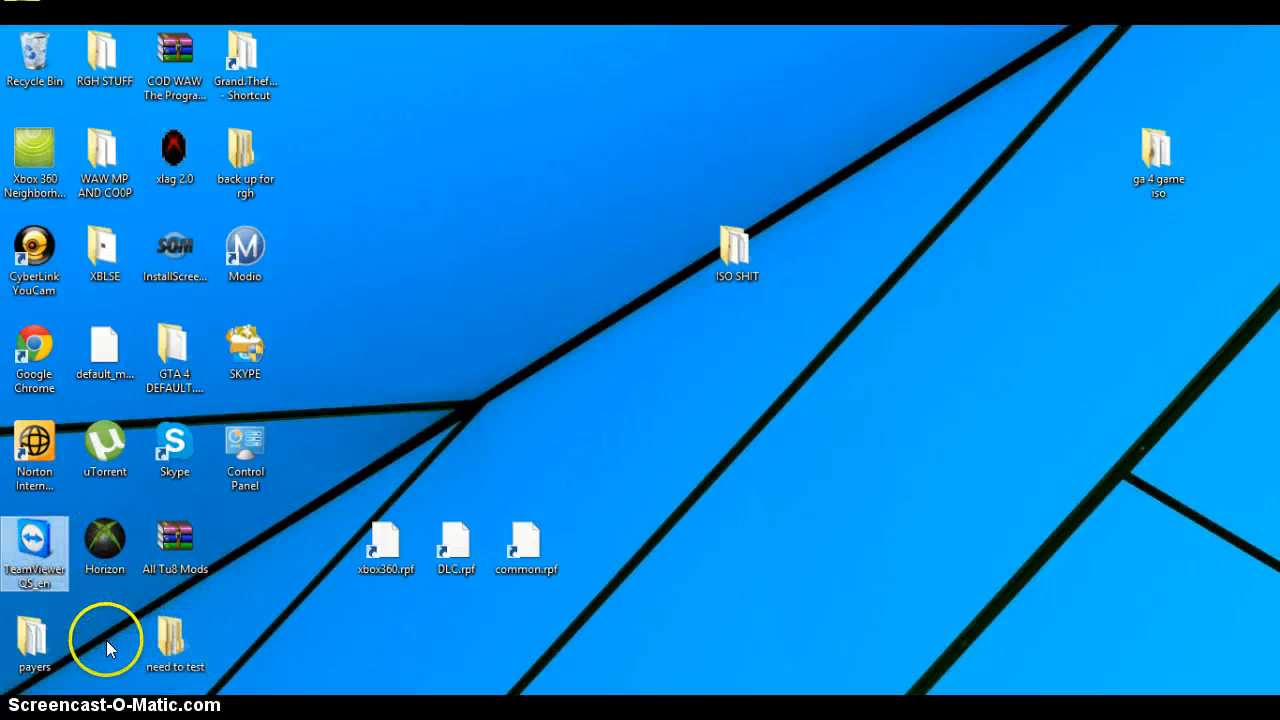
{"action": "left_click_drag", "start_coordinate": [290, 577], "coordinate": [337, 608]}
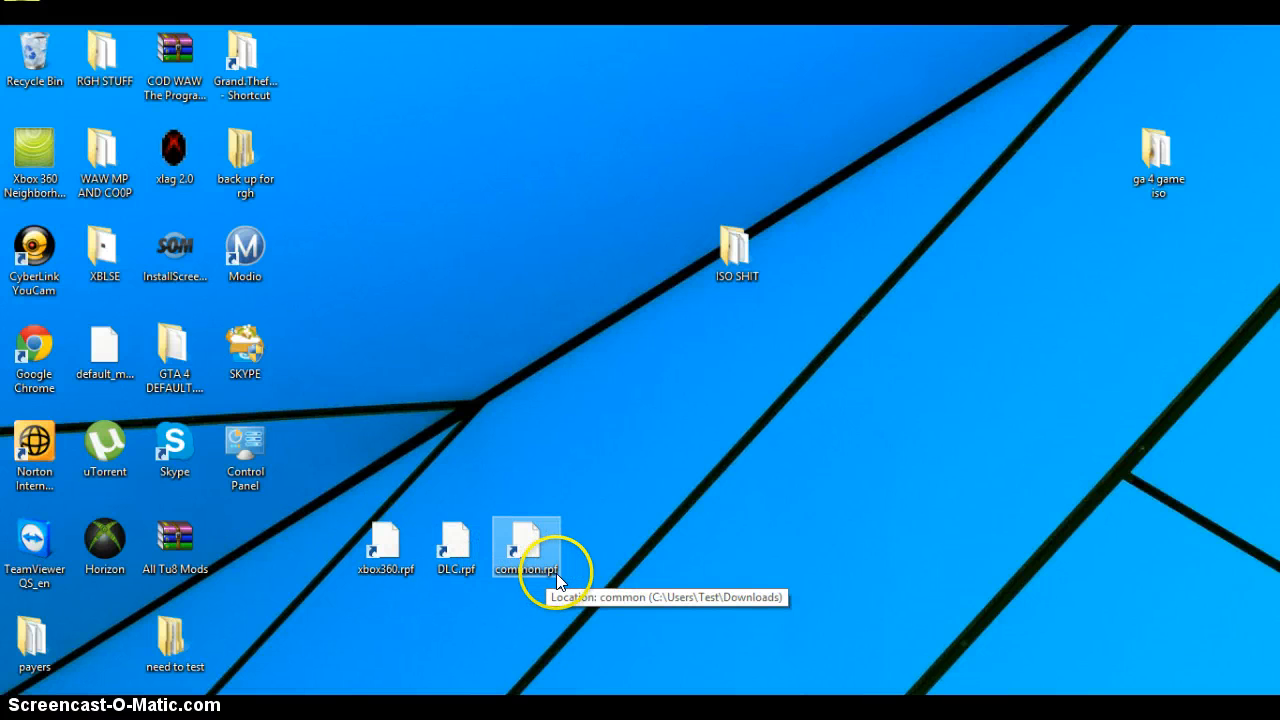
{"action": "left_click_drag", "start_coordinate": [335, 462], "coordinate": [500, 465]}
{"action": "left_click_drag", "start_coordinate": [607, 662], "coordinate": [603, 255]}
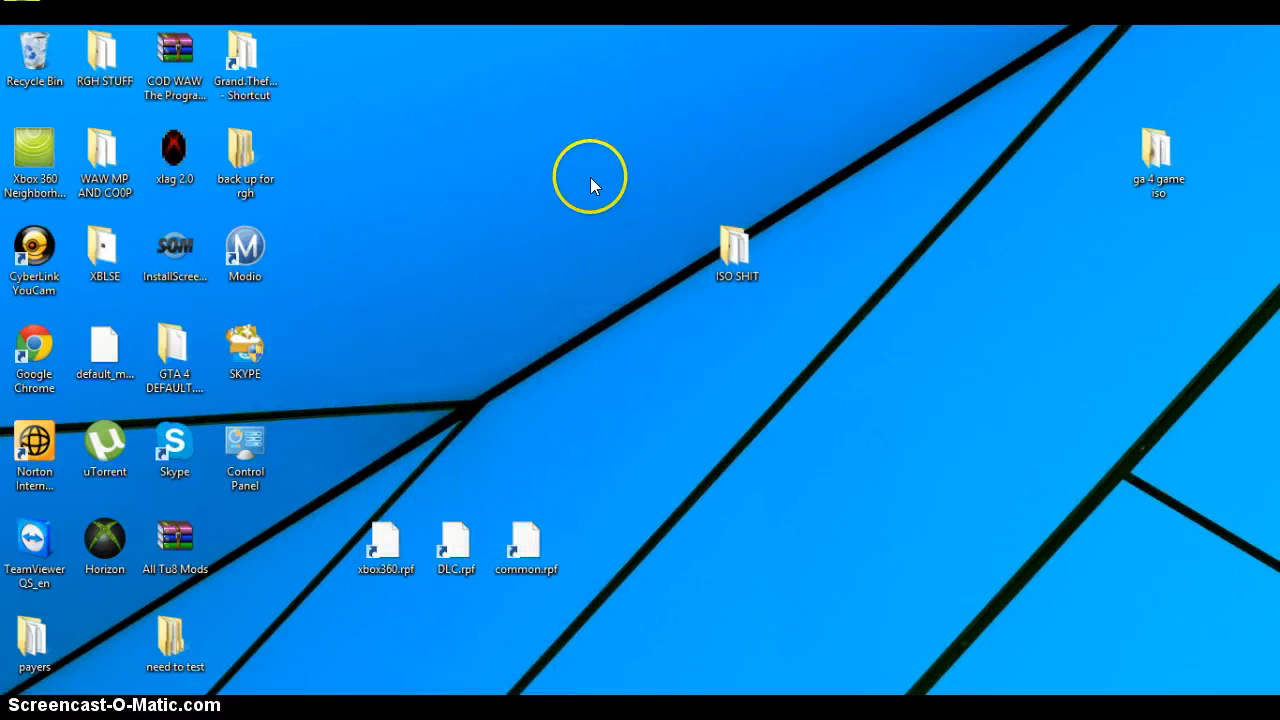
{"action": "left_click_drag", "start_coordinate": [590, 180], "coordinate": [401, 419]}
{"action": "left_click_drag", "start_coordinate": [455, 525], "coordinate": [446, 556]}
{"action": "left_click", "coordinate": [481, 368]}
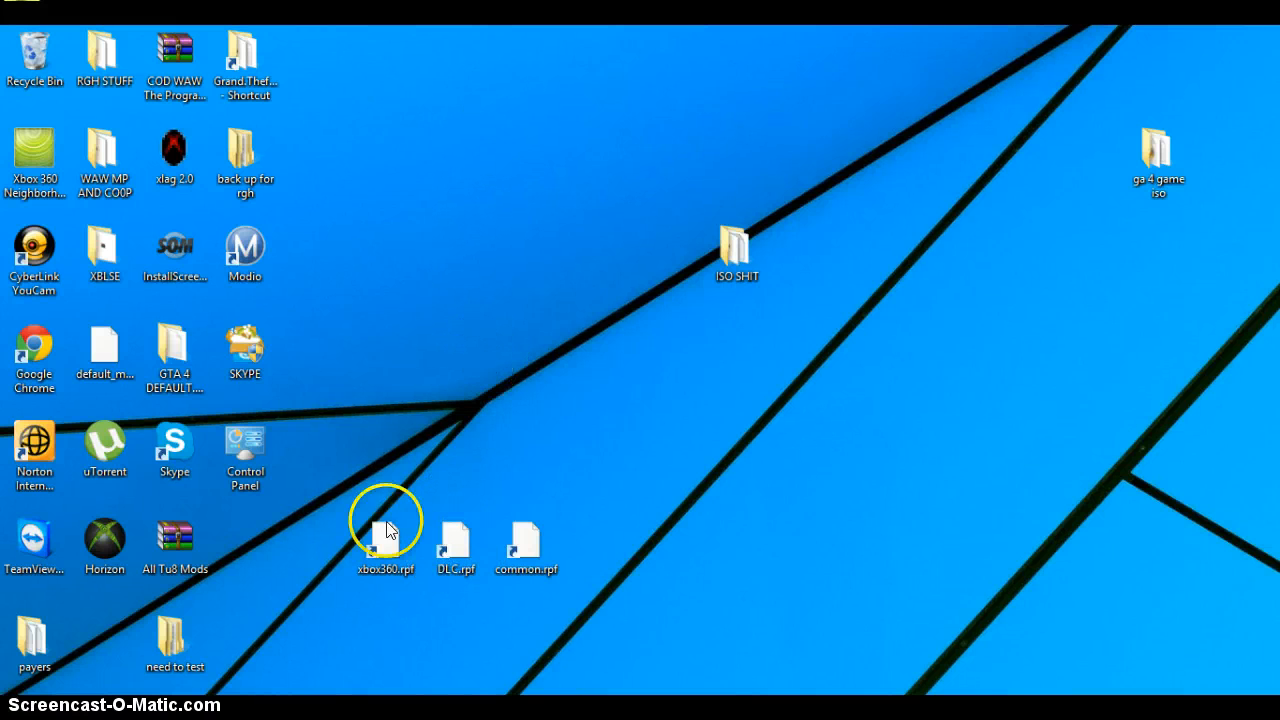
{"action": "left_click_drag", "start_coordinate": [298, 424], "coordinate": [568, 562]}
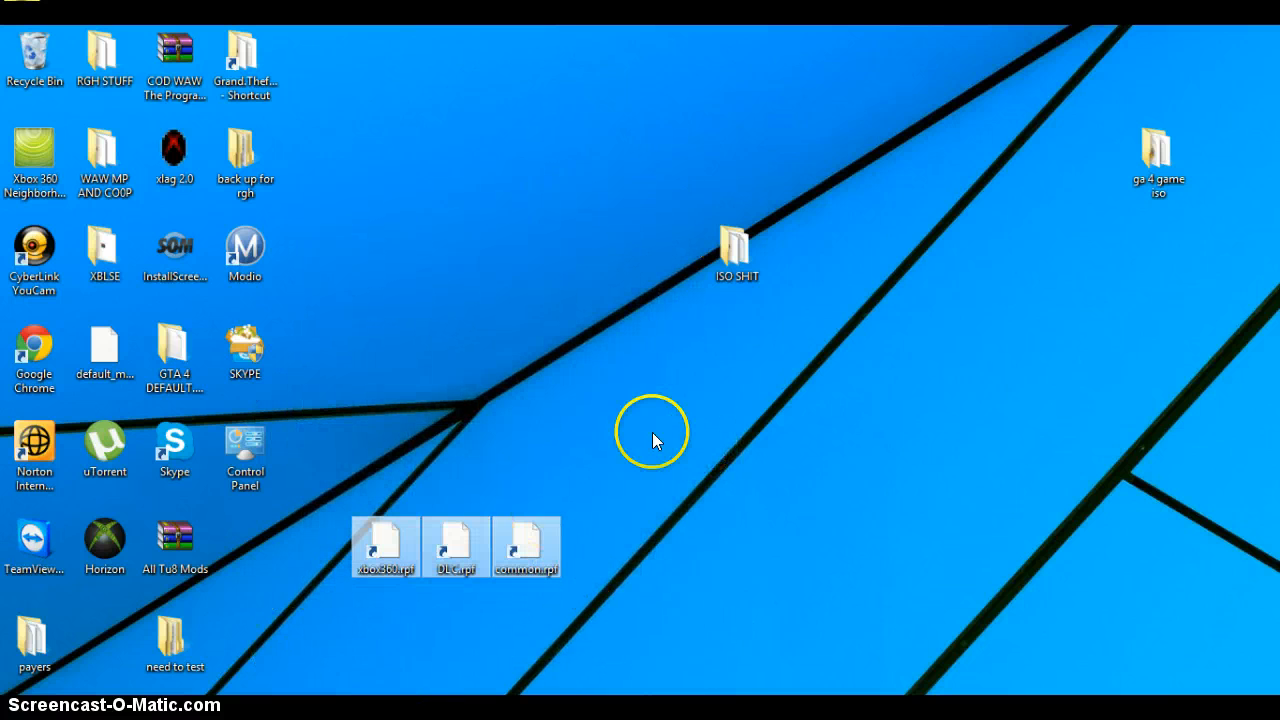
{"action": "left_click", "coordinate": [361, 428]}
{"action": "left_click_drag", "start_coordinate": [361, 428], "coordinate": [695, 304]}
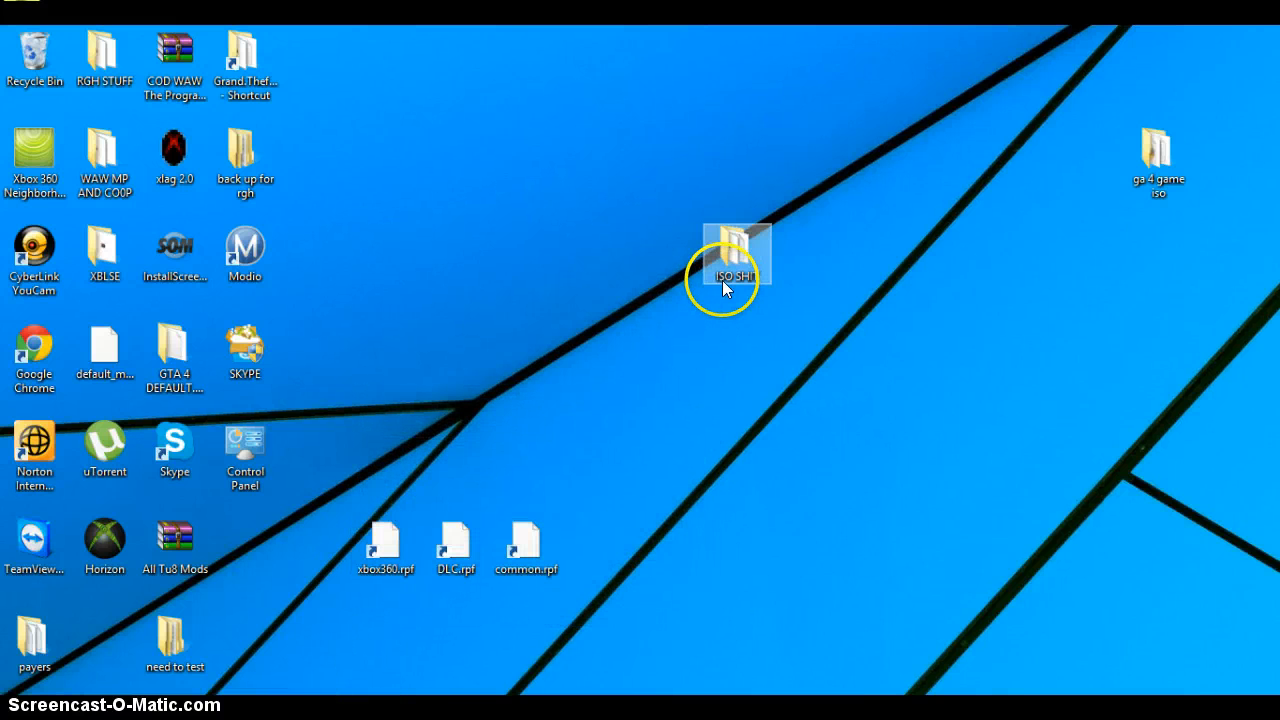
Step: Look at the contents of the ISO SHIT desktop folder and minimize its window
{"action": "double_click", "coordinate": [722, 283]}
{"action": "left_click", "coordinate": [490, 298]}
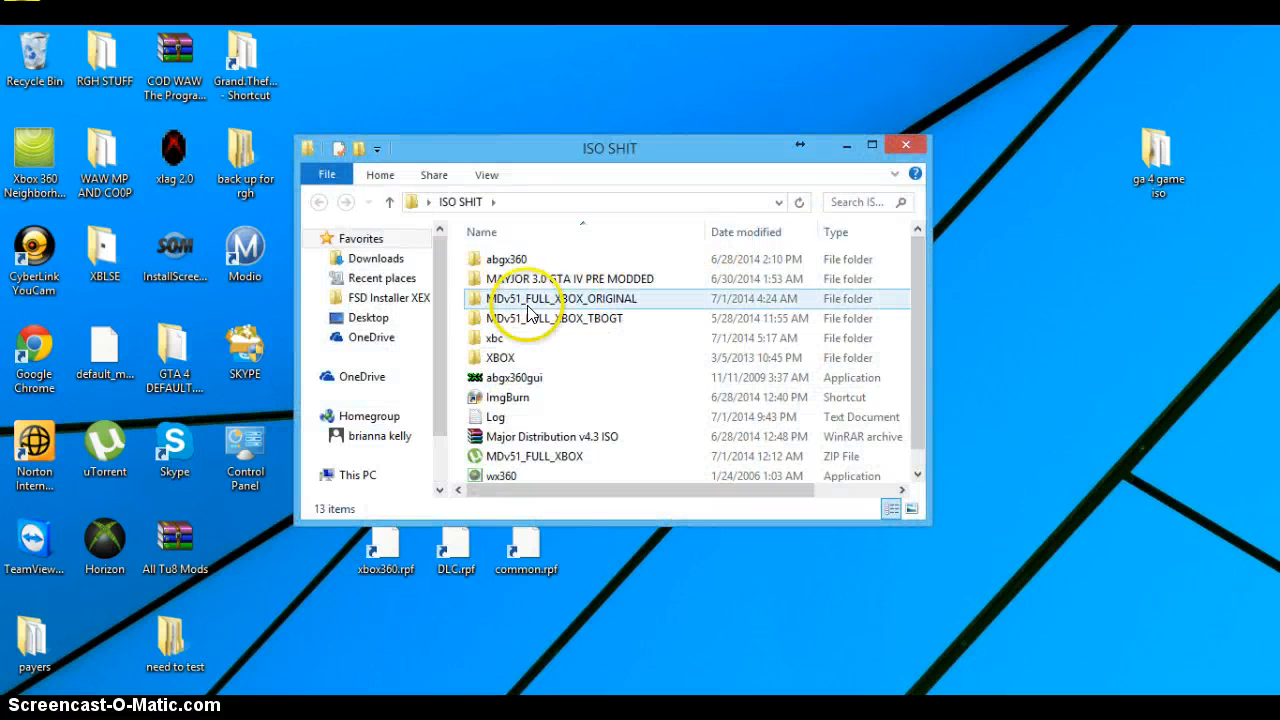
{"action": "left_click", "coordinate": [847, 146]}
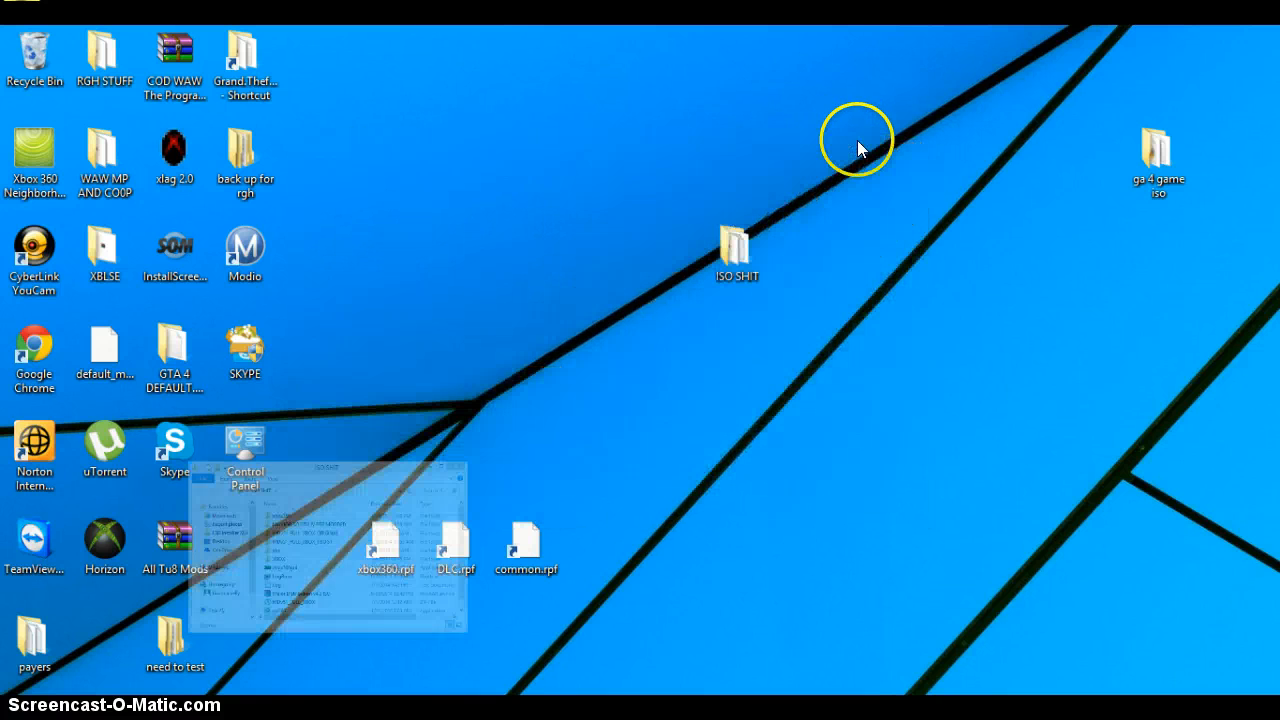
{"action": "left_click_drag", "start_coordinate": [336, 330], "coordinate": [614, 627]}
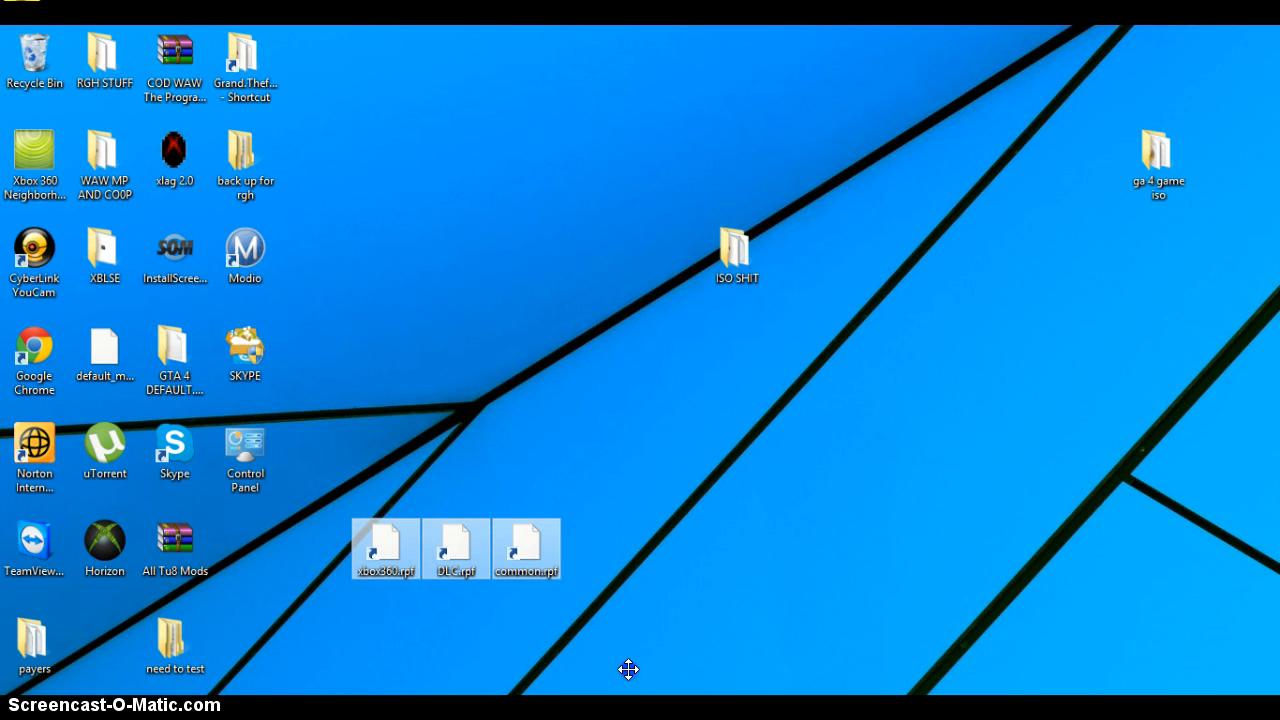
{"action": "left_click", "coordinate": [356, 374]}
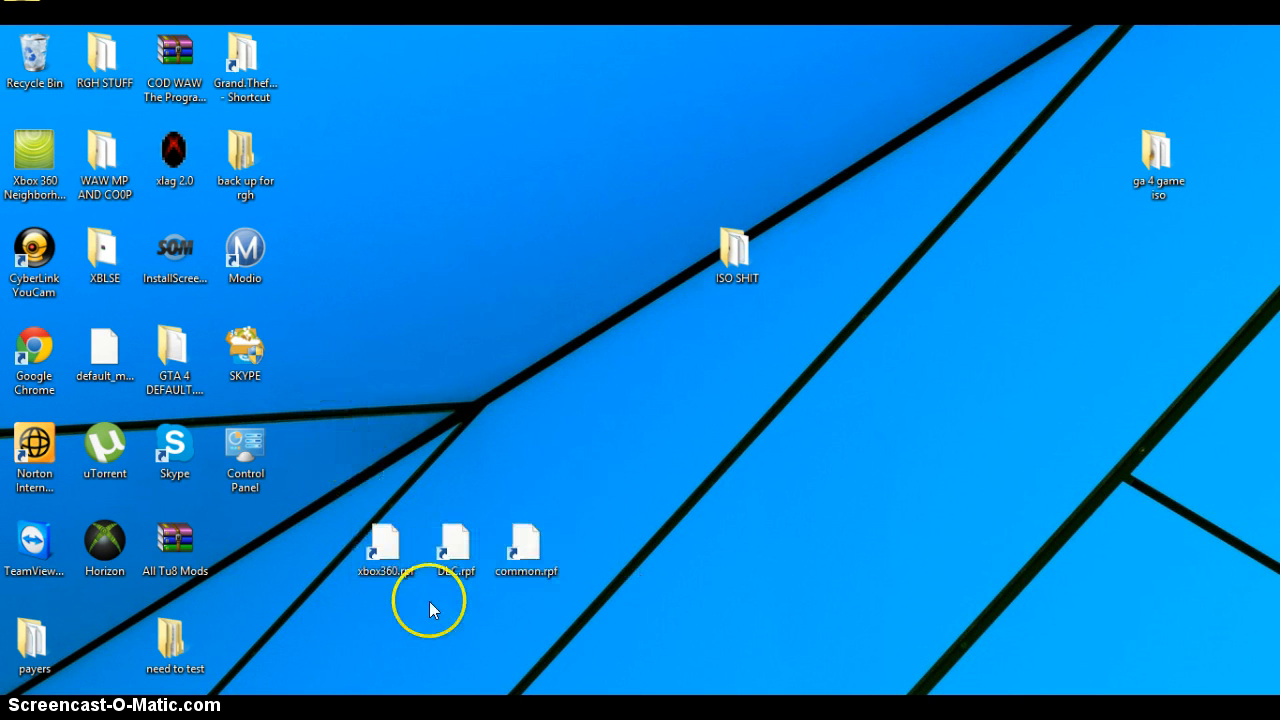
{"action": "left_click_drag", "start_coordinate": [430, 603], "coordinate": [559, 237]}
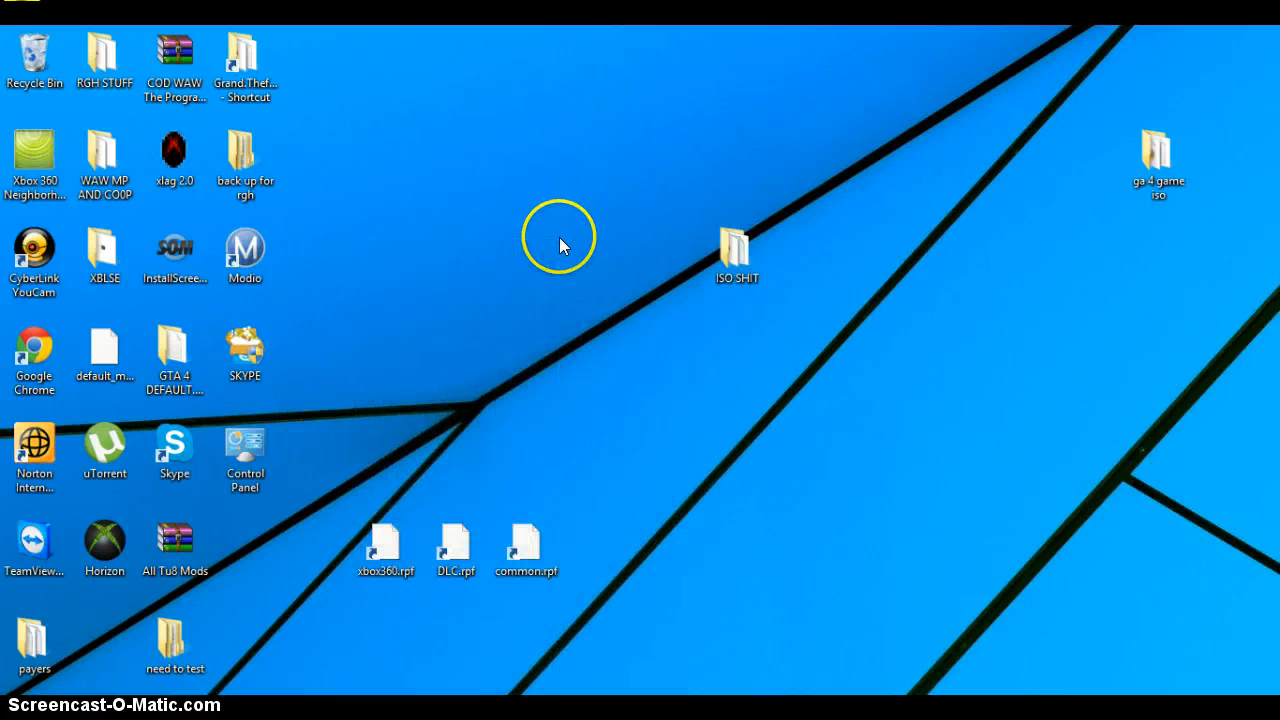
Step: Reopen the ISO SHIT folder and locate the ImgBurn, Xbox Backup Creator and abgx360gui programs in it
{"action": "left_click", "coordinate": [733, 248]}
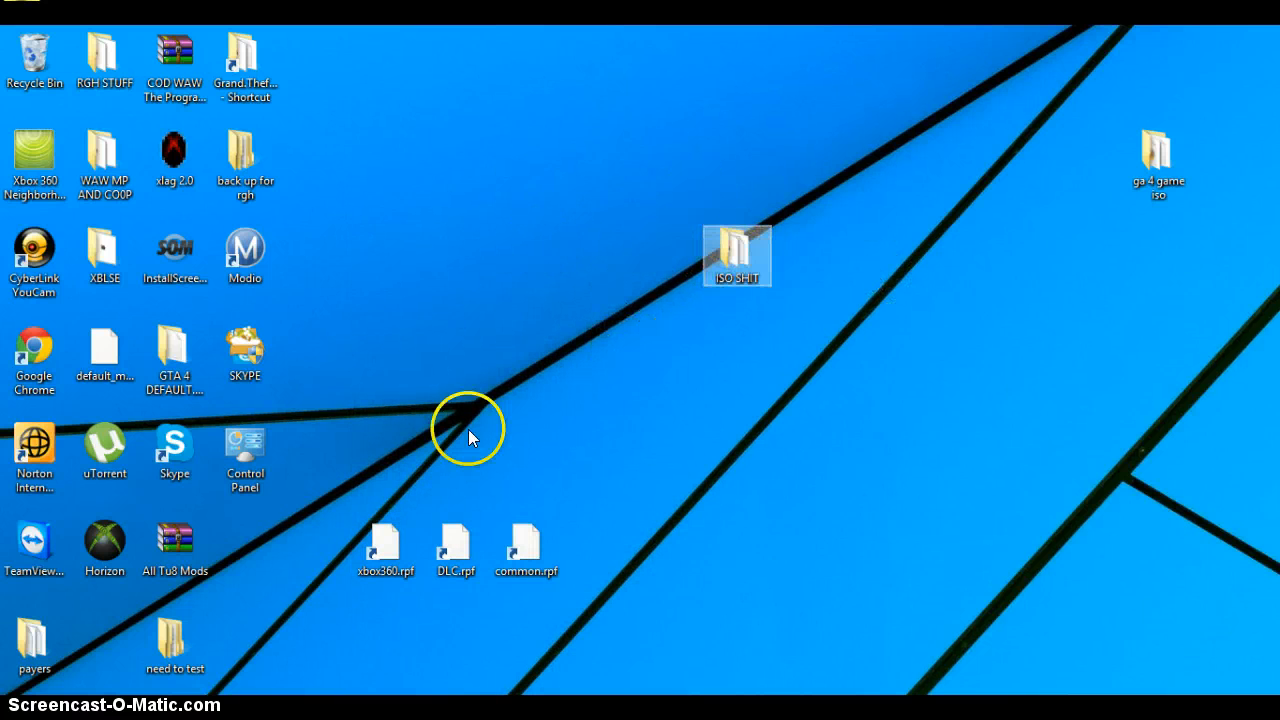
{"action": "double_click", "coordinate": [740, 248]}
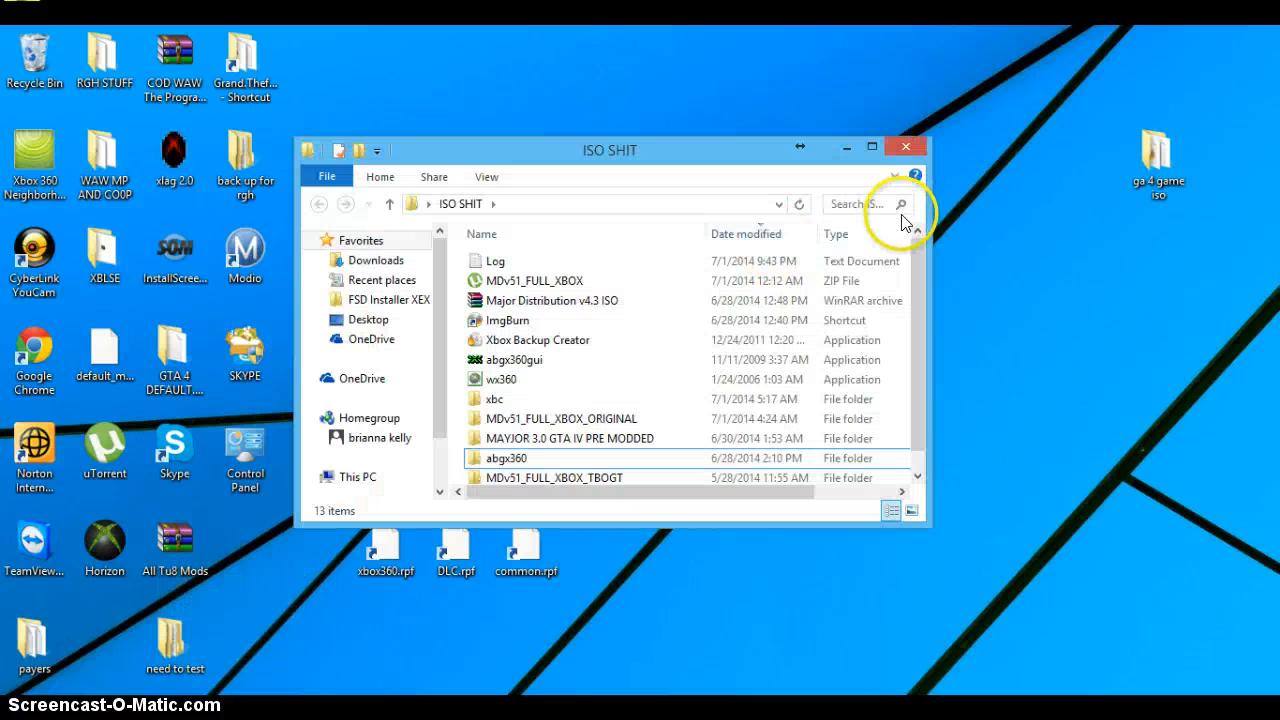
{"action": "left_click_drag", "start_coordinate": [918, 256], "coordinate": [899, 236]}
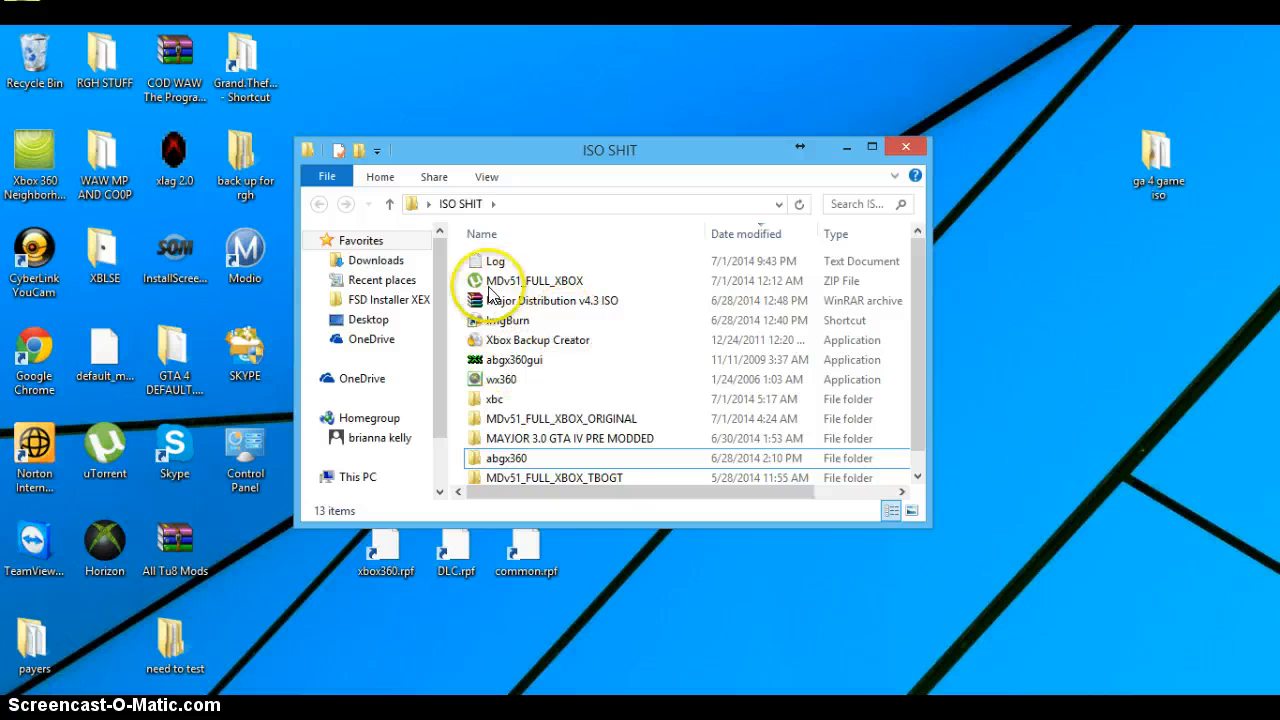
{"action": "left_click", "coordinate": [480, 321]}
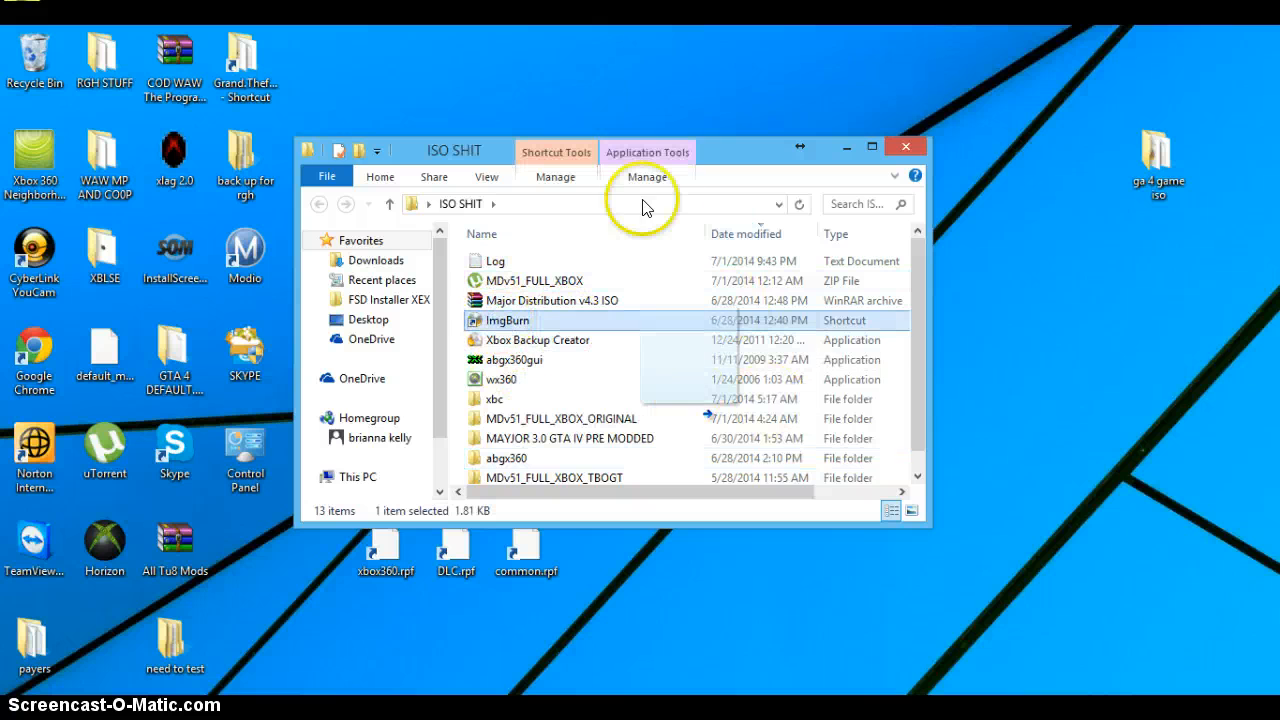
{"action": "left_click", "coordinate": [560, 340]}
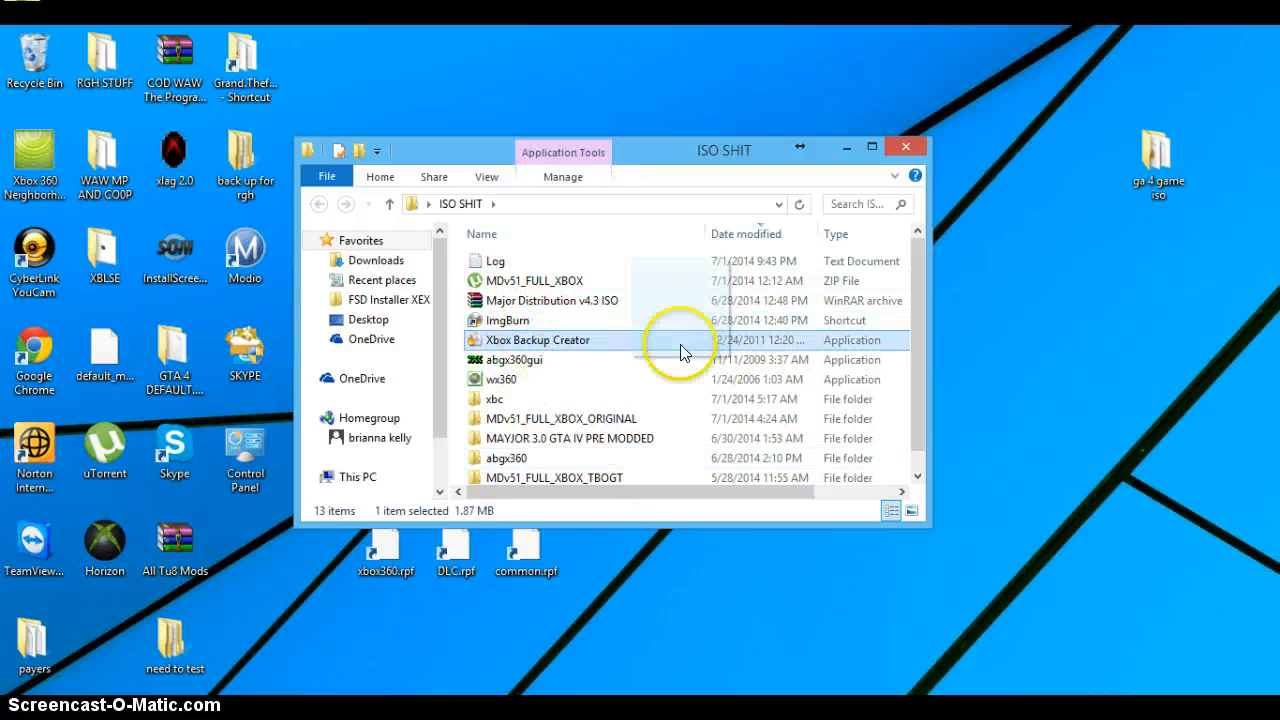
{"action": "mouse_move", "coordinate": [520, 358]}
{"action": "left_mouse_down"}
{"action": "mouse_move", "coordinate": [510, 340]}
{"action": "mouse_move", "coordinate": [500, 365]}
{"action": "mouse_move", "coordinate": [524, 363]}
{"action": "left_mouse_up"}
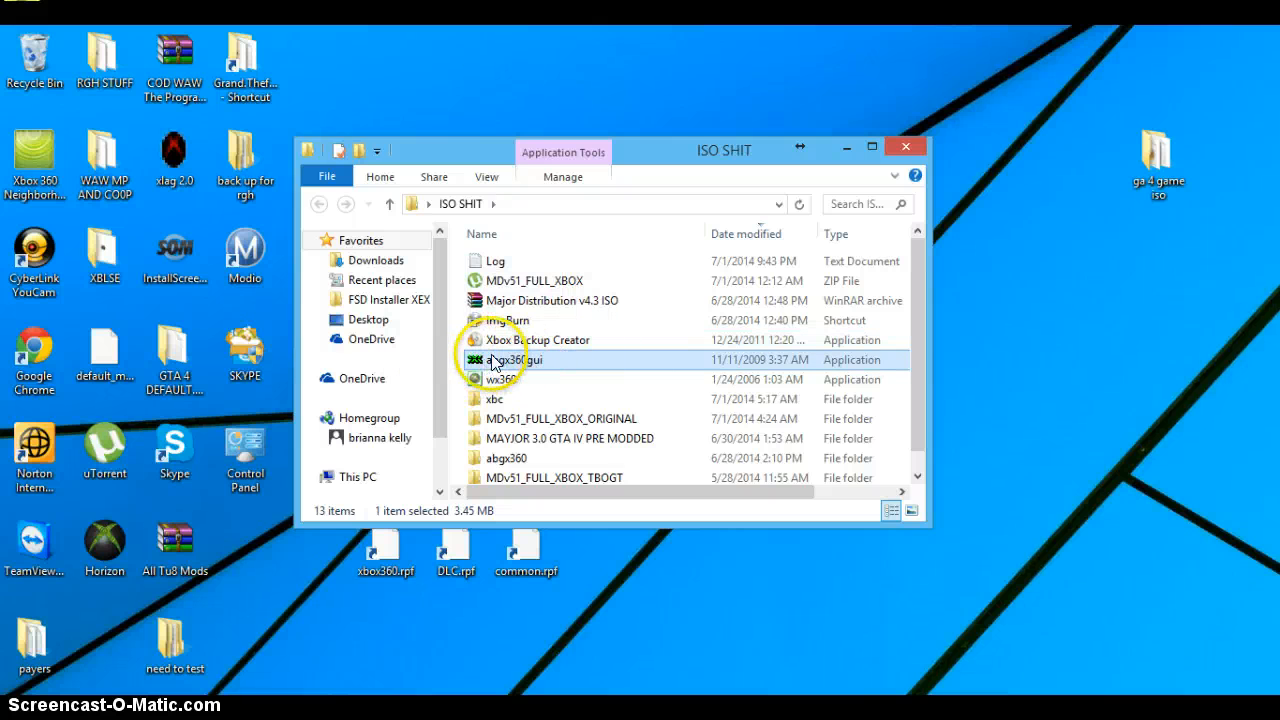
Step: Launch Xbox Backup Creator, ImgBurn and abgx360gui from the ISO SHIT folder and minimize the folder window
{"action": "left_click_drag", "start_coordinate": [505, 320], "coordinate": [531, 340]}
{"action": "left_click_drag", "start_coordinate": [300, 576], "coordinate": [688, 656]}
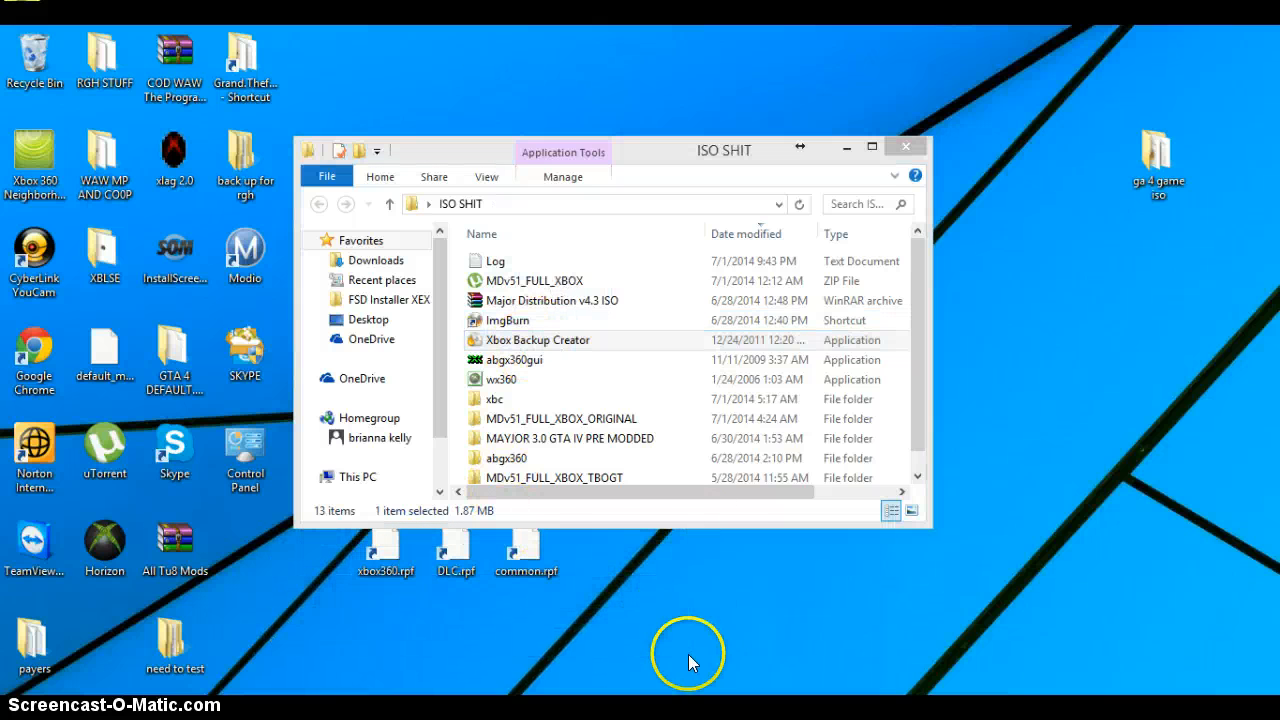
{"action": "left_click_drag", "start_coordinate": [468, 361], "coordinate": [498, 364]}
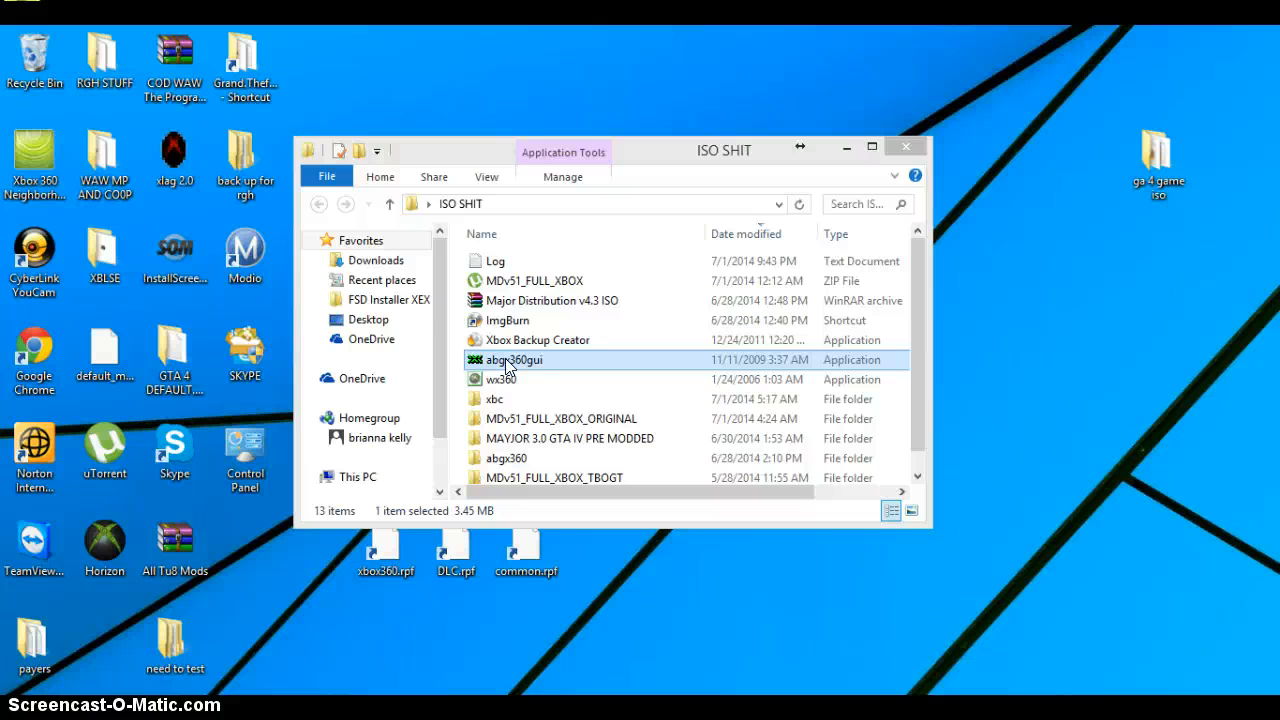
{"action": "left_click_drag", "start_coordinate": [505, 376], "coordinate": [512, 340]}
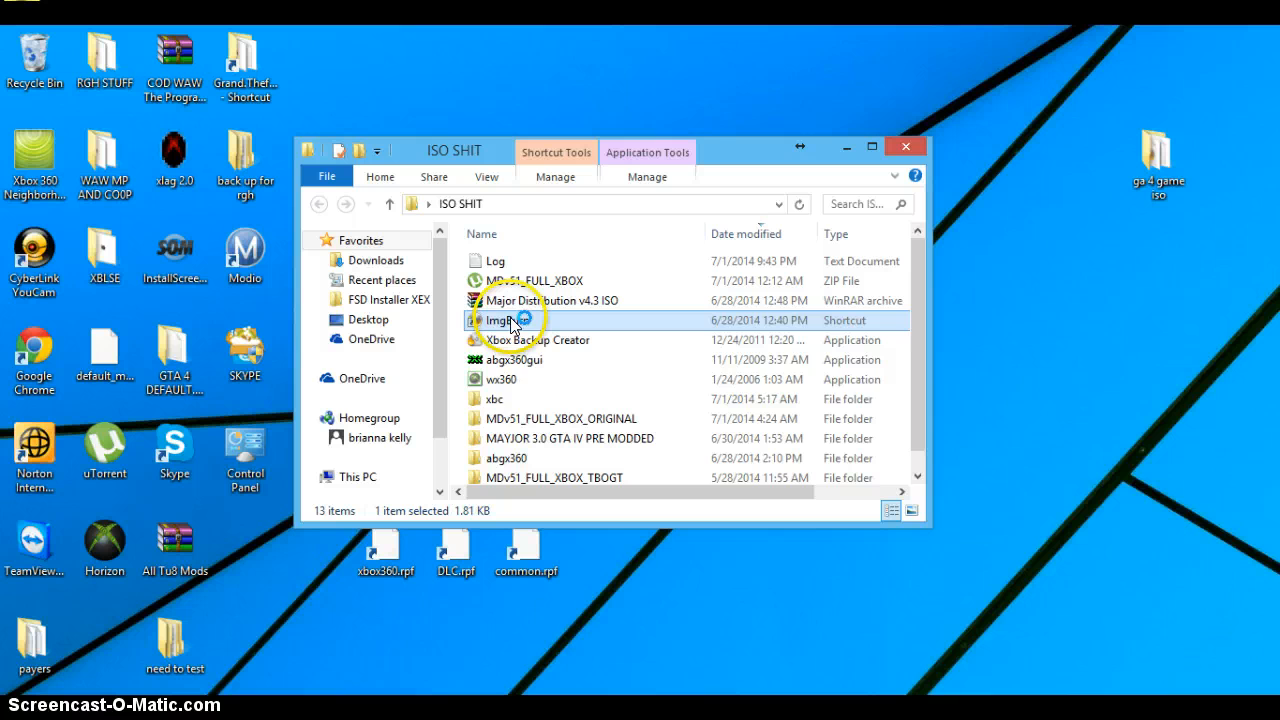
{"action": "left_click", "coordinate": [514, 360]}
{"action": "left_click", "coordinate": [834, 152]}
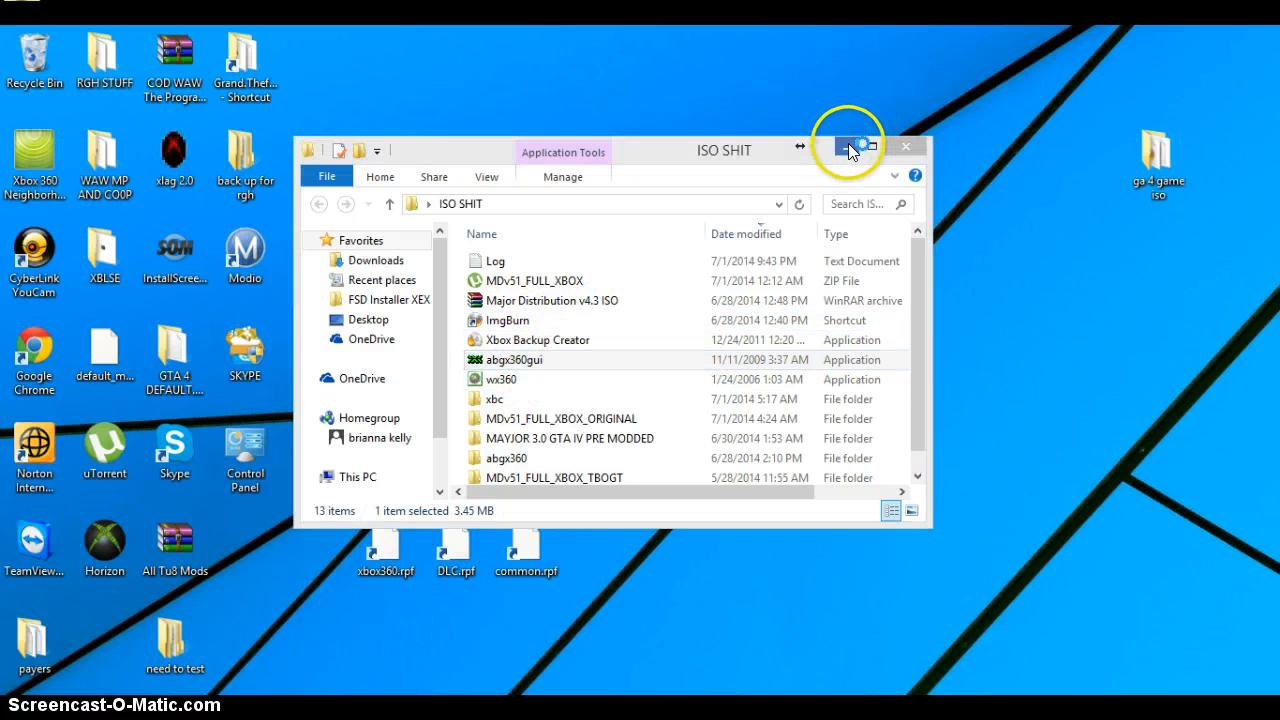
{"action": "left_click", "coordinate": [848, 145]}
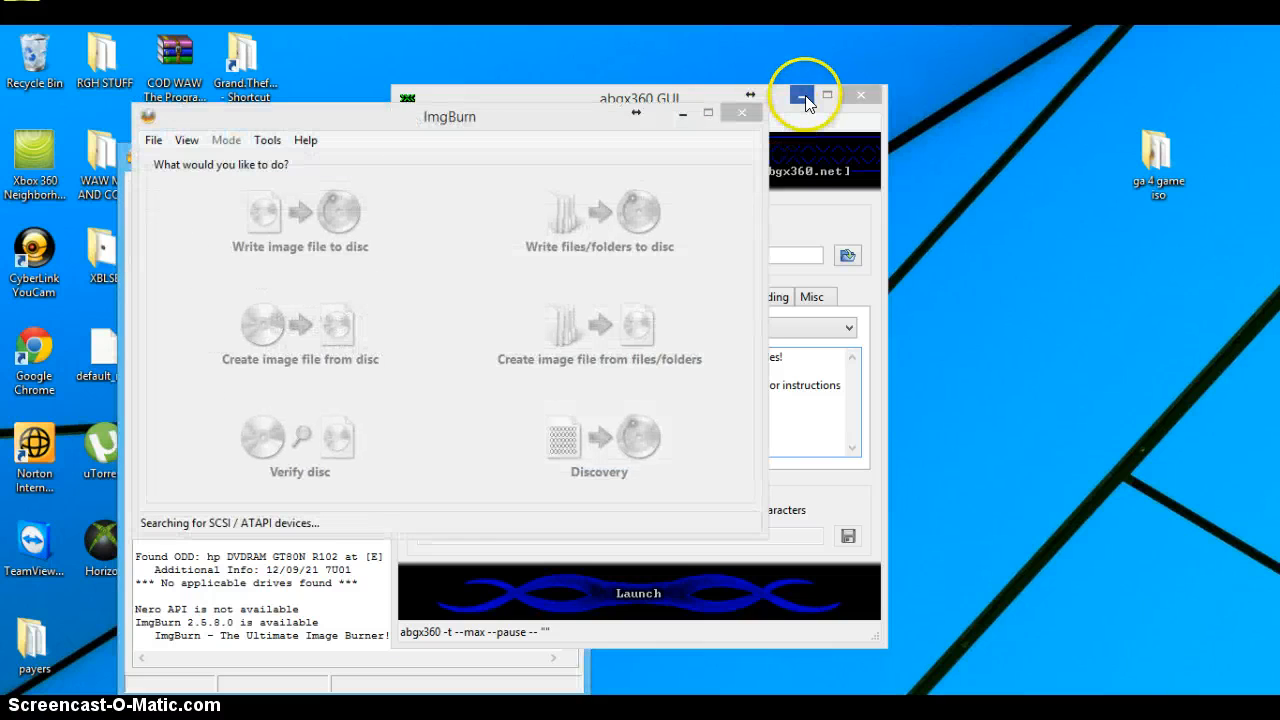
Step: Minimize the abgx360 GUI, ImgBurn and Xbox Backup Creator windows, and bring only the abgx360 GUI back up
{"action": "left_click", "coordinate": [802, 95]}
{"action": "left_click", "coordinate": [684, 114]}
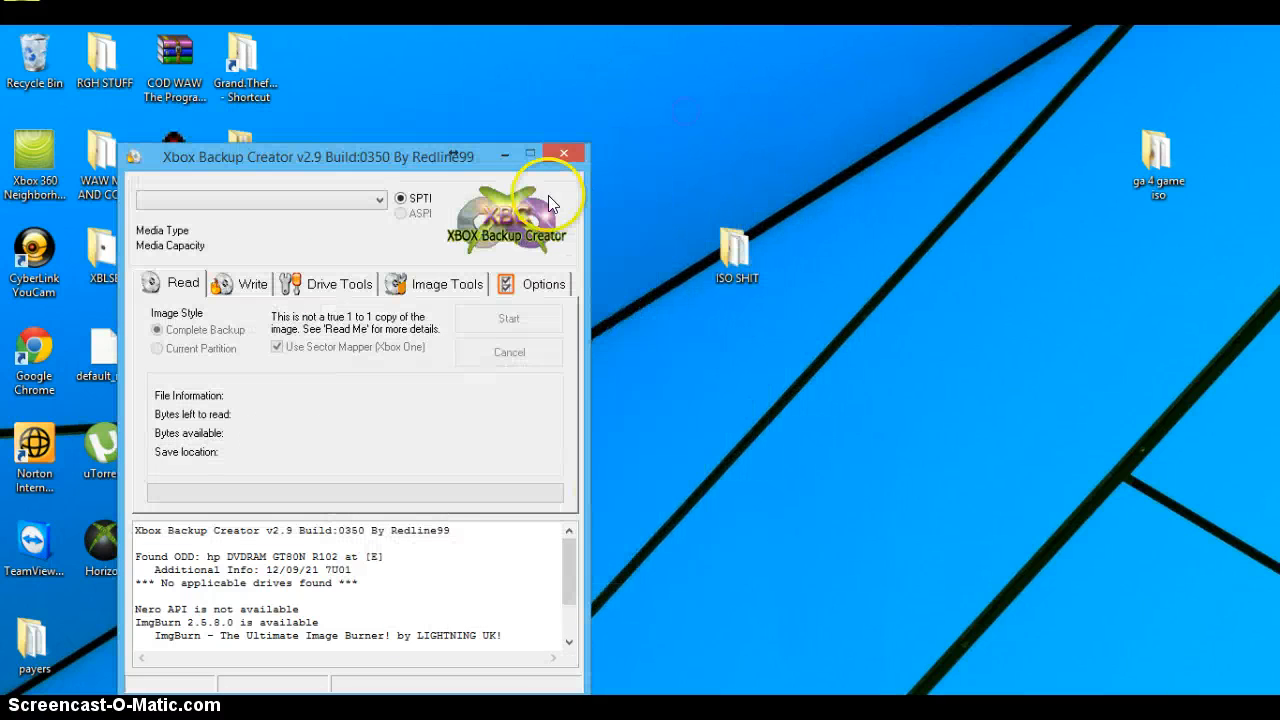
{"action": "left_click", "coordinate": [505, 152]}
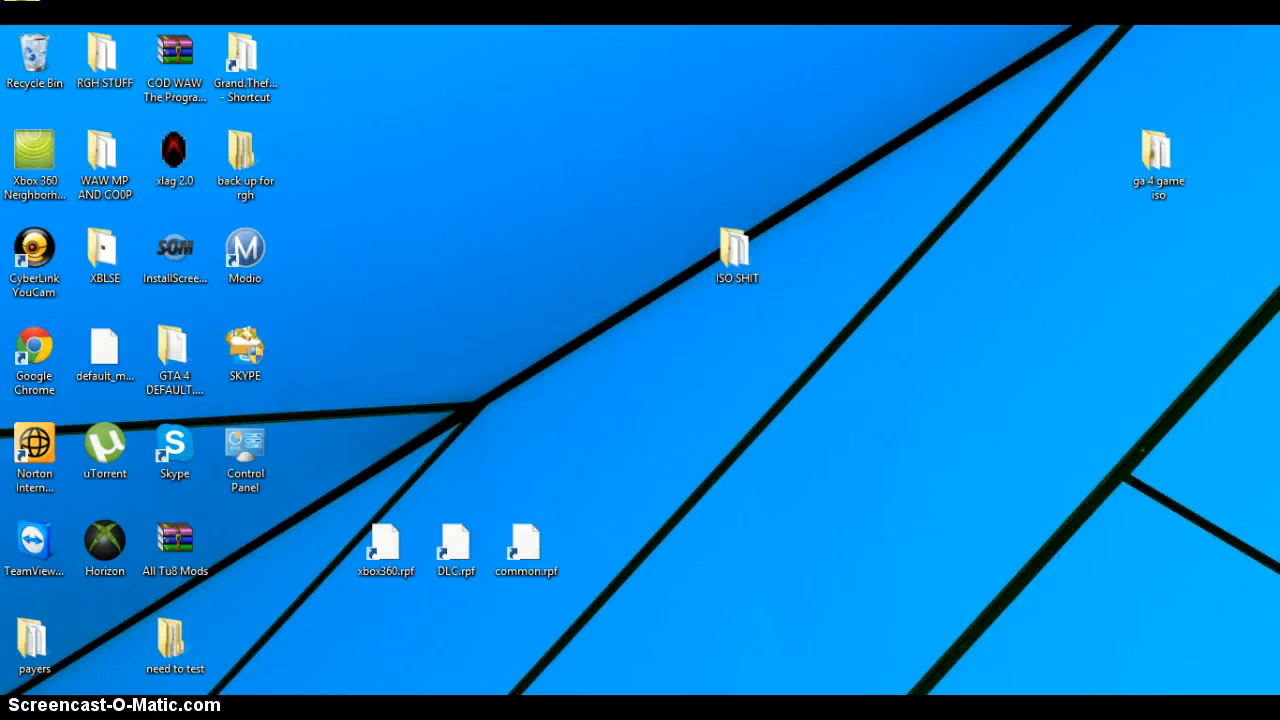
{"action": "mouse_move", "coordinate": [656, 710]}
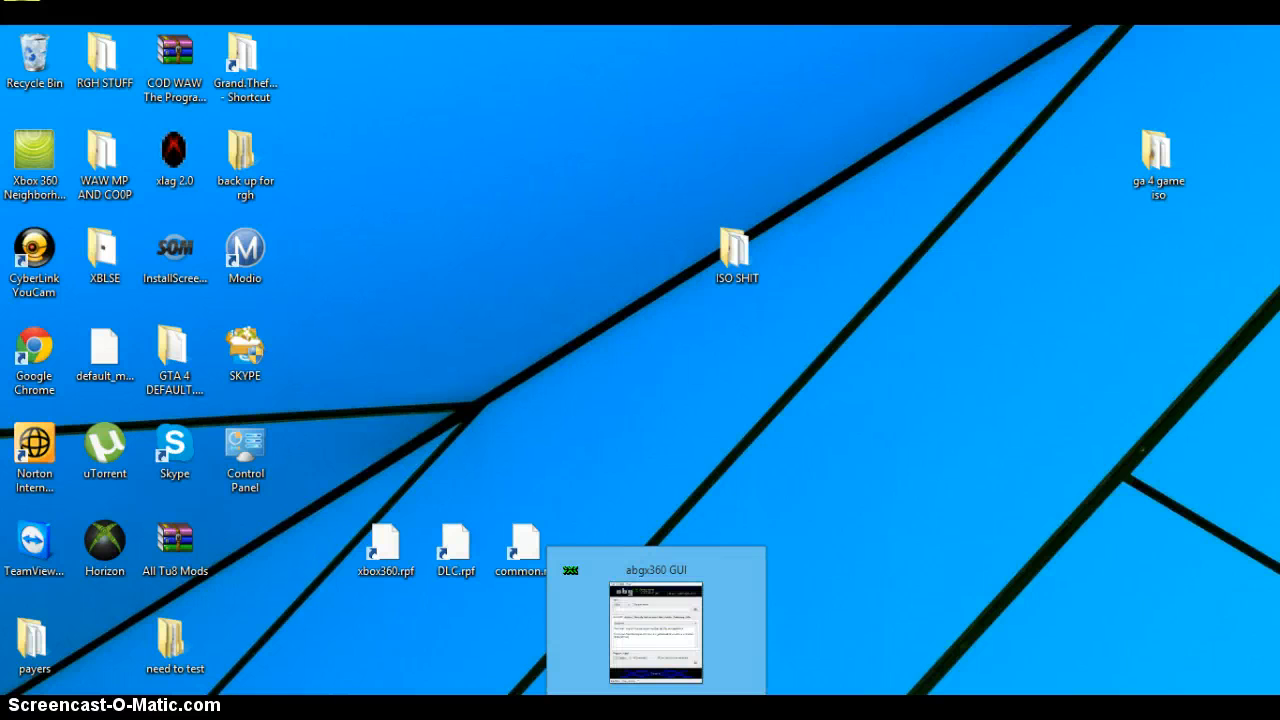
{"action": "left_click", "coordinate": [656, 710]}
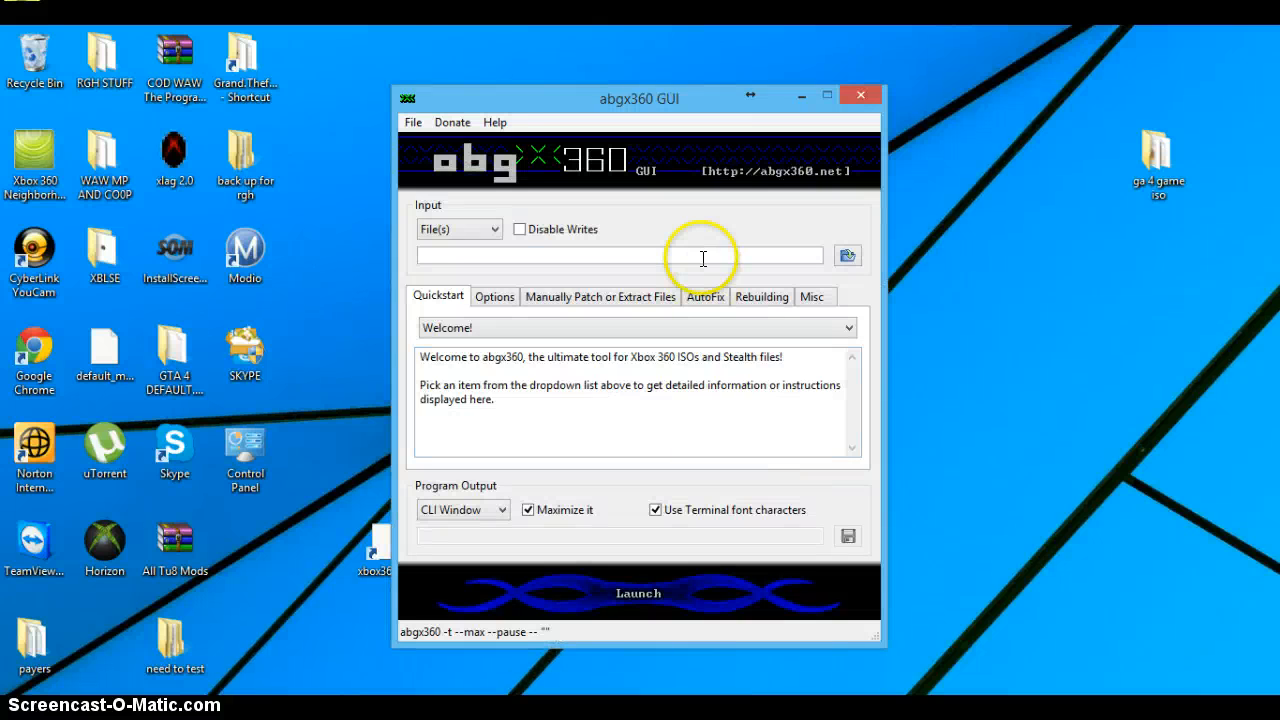
Step: Enable the abgx360 options Check/Fix Video padding and Check for AnyDVD style game data corruption
{"action": "left_click", "coordinate": [506, 297]}
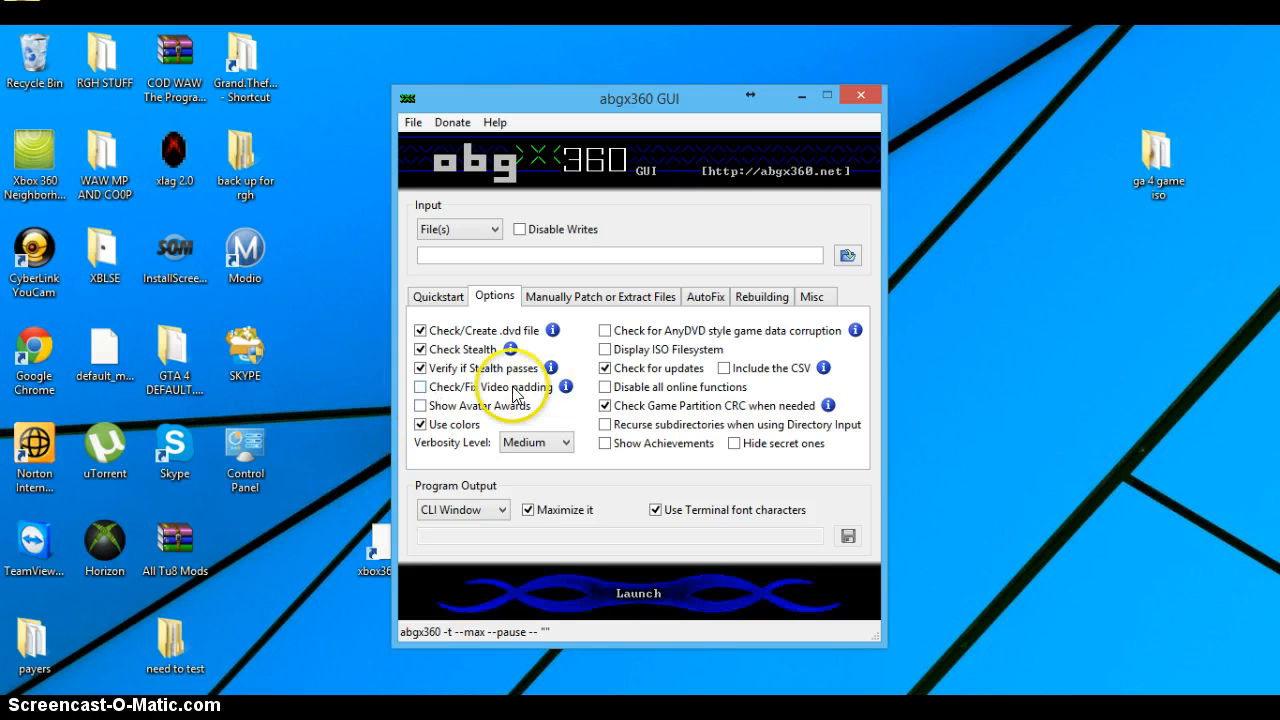
{"action": "left_click", "coordinate": [421, 388]}
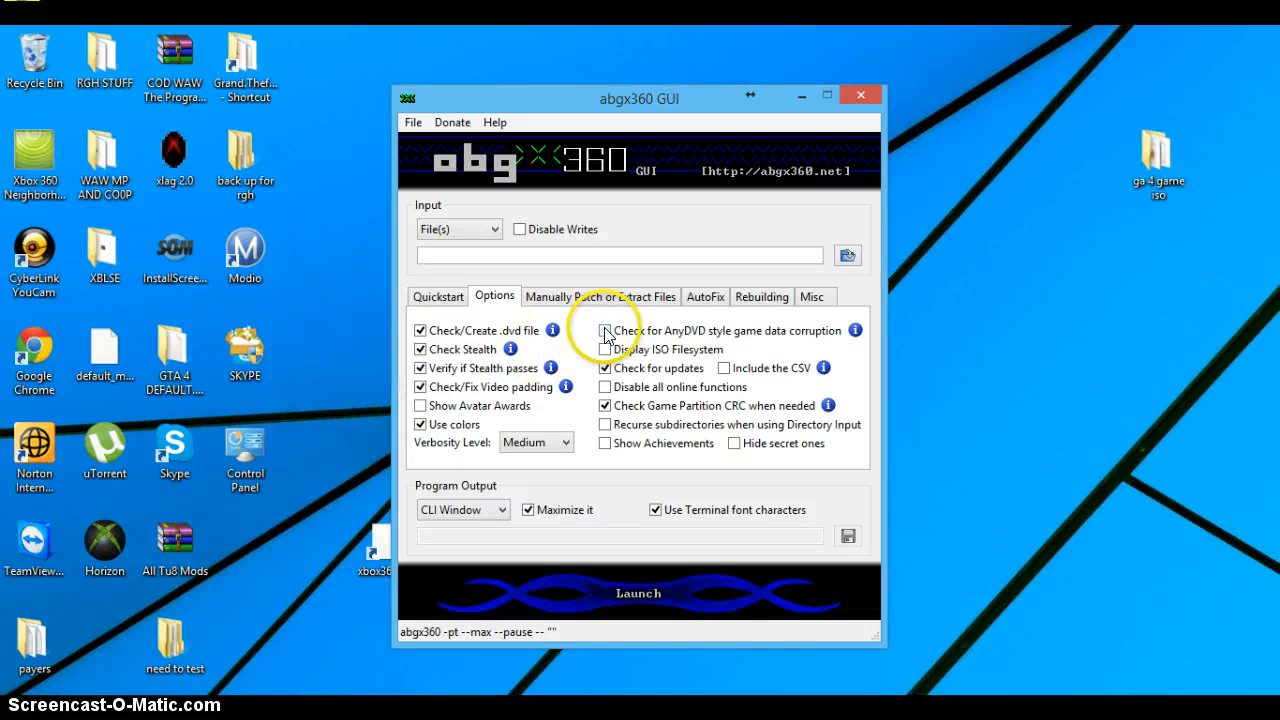
{"action": "left_click", "coordinate": [605, 331]}
Step: Set the AutoFix threshold to Level 3 - AutoFix if stealth passes but fails verification, and enable Adjust SS v1 angle 359 for iXtreme < v1.4
{"action": "left_click", "coordinate": [640, 297]}
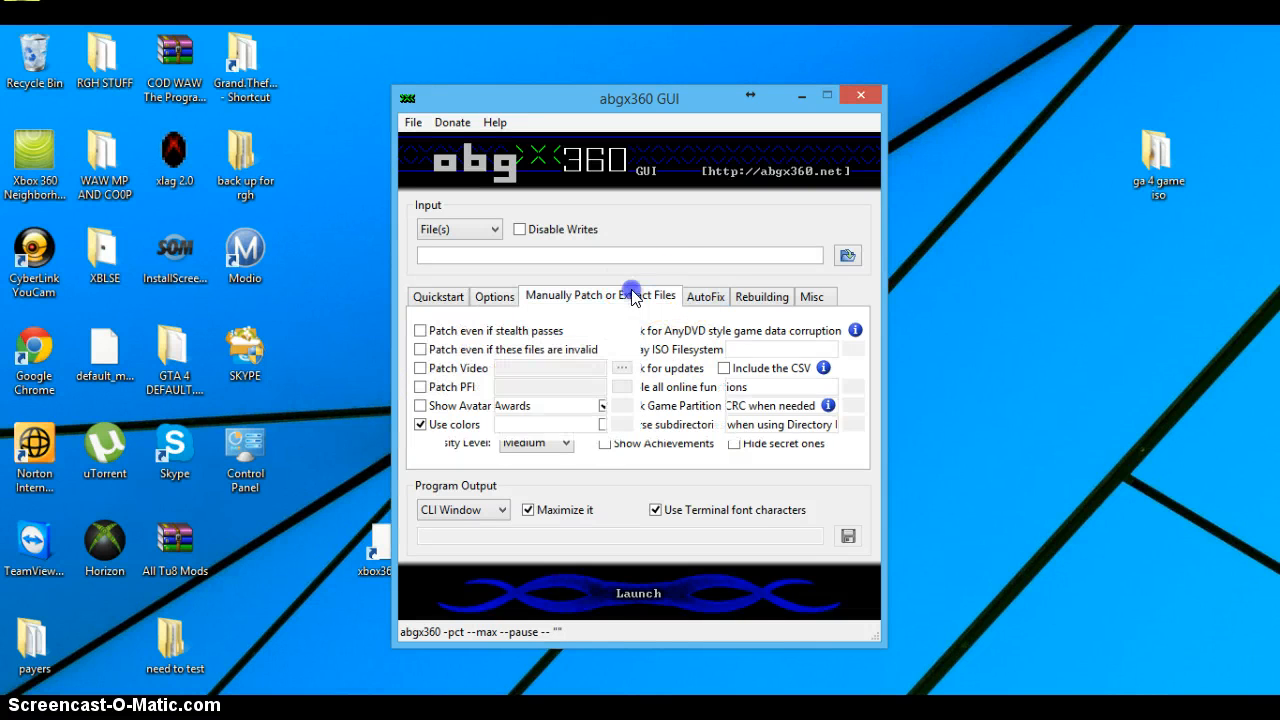
{"action": "left_click", "coordinate": [708, 297]}
{"action": "left_click", "coordinate": [723, 329]}
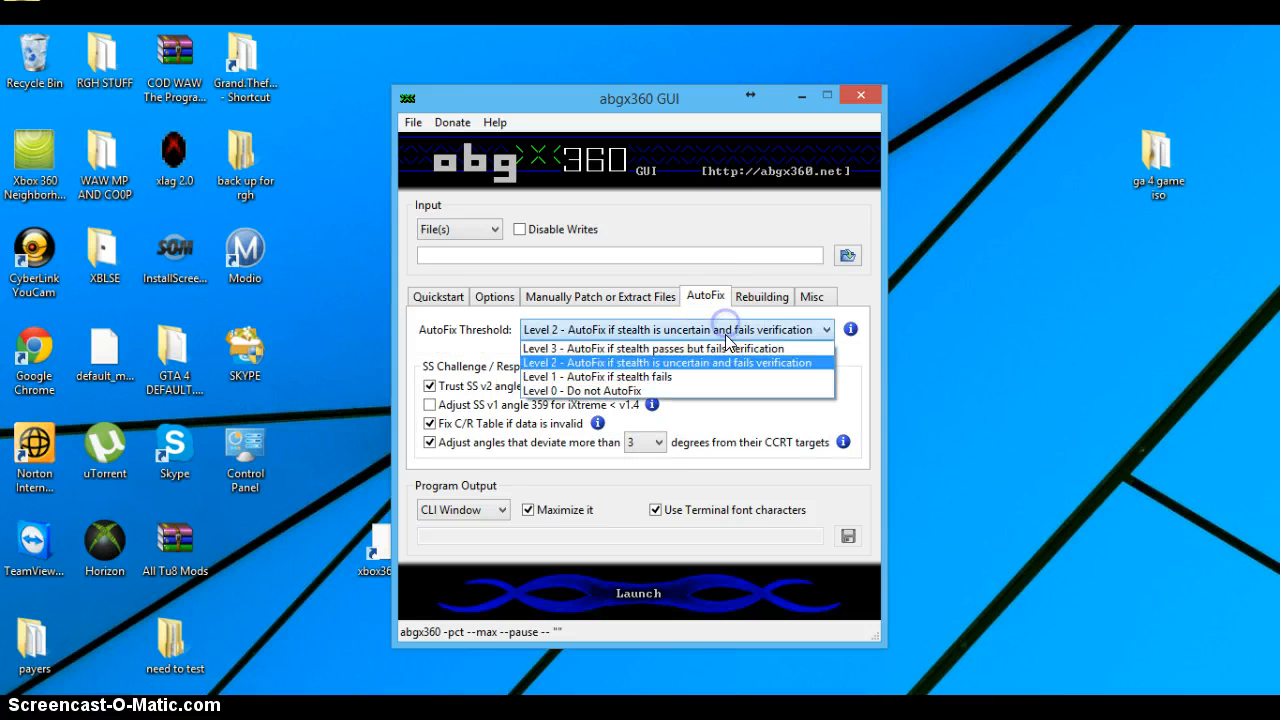
{"action": "left_click", "coordinate": [656, 338]}
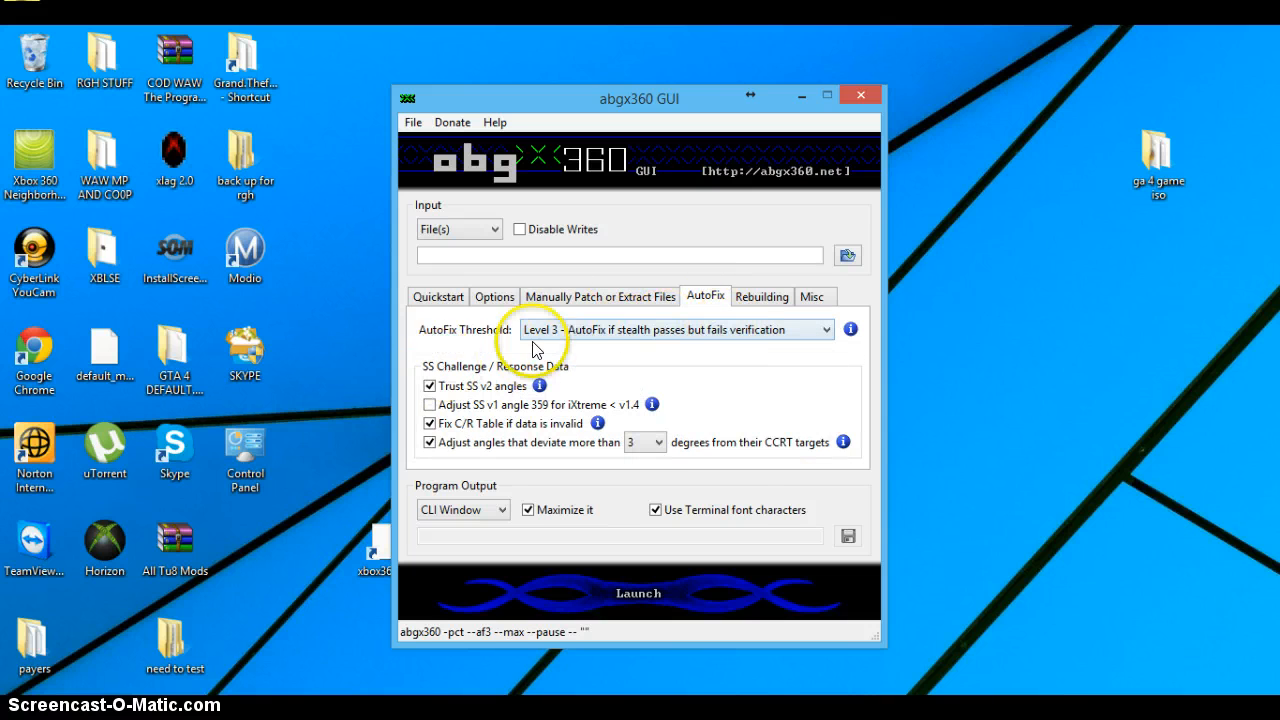
{"action": "left_click", "coordinate": [716, 329]}
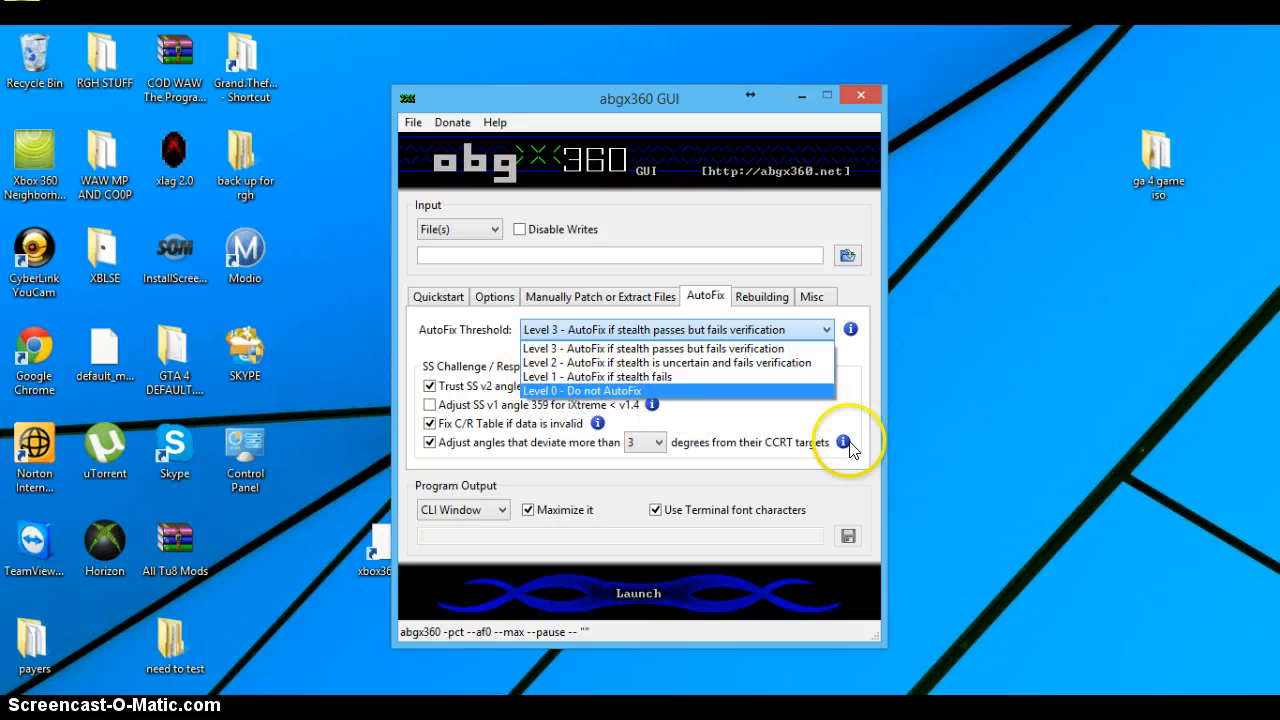
{"action": "left_click", "coordinate": [798, 432]}
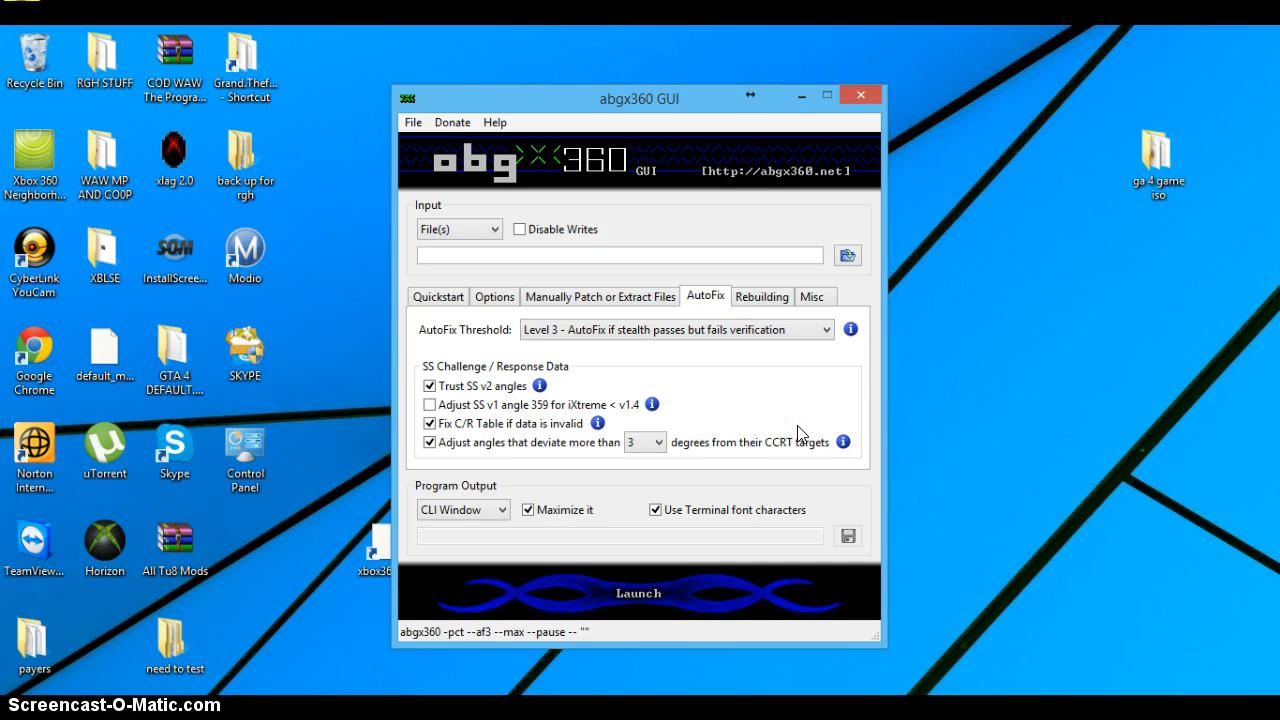
{"action": "left_click", "coordinate": [670, 333]}
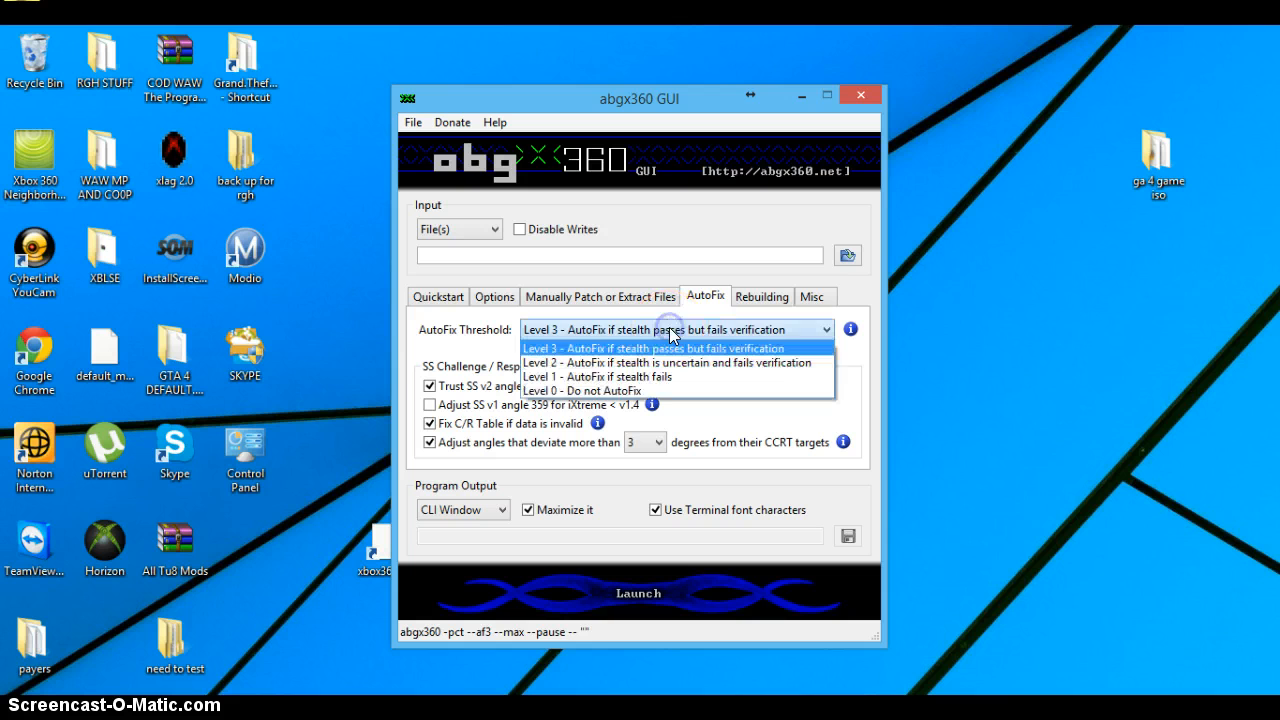
{"action": "left_click", "coordinate": [669, 330]}
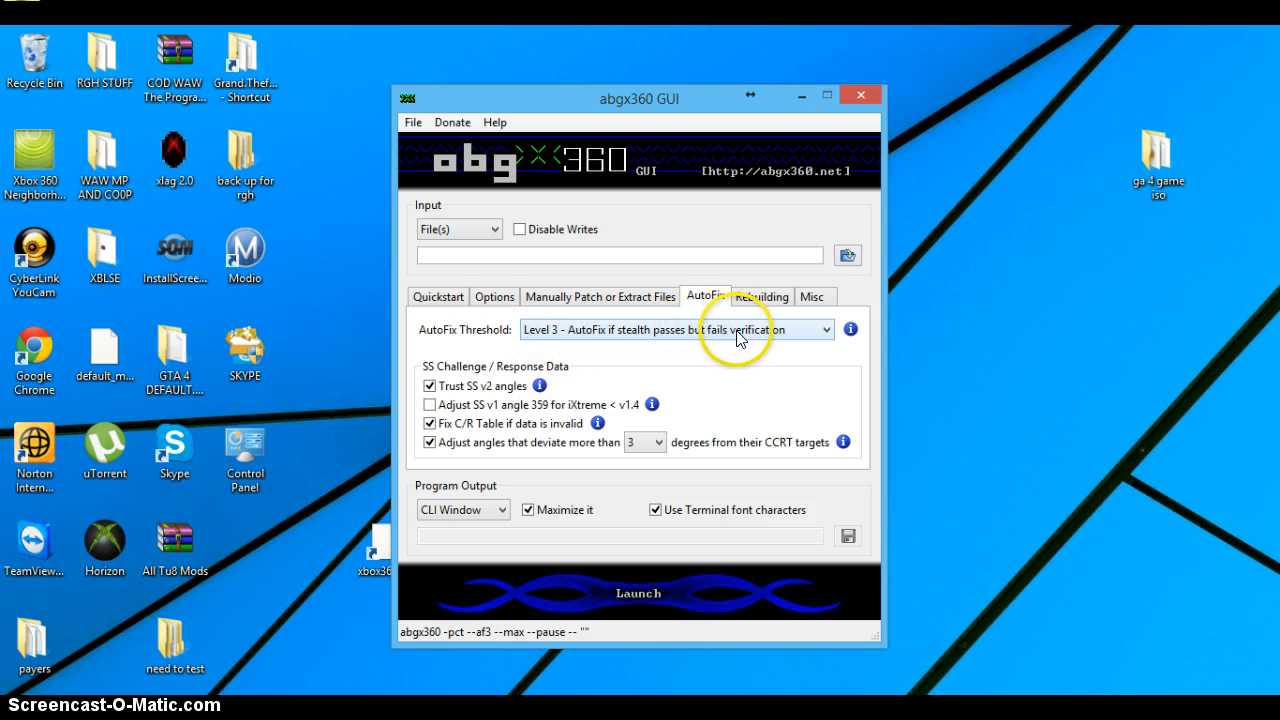
{"action": "left_click", "coordinate": [430, 404]}
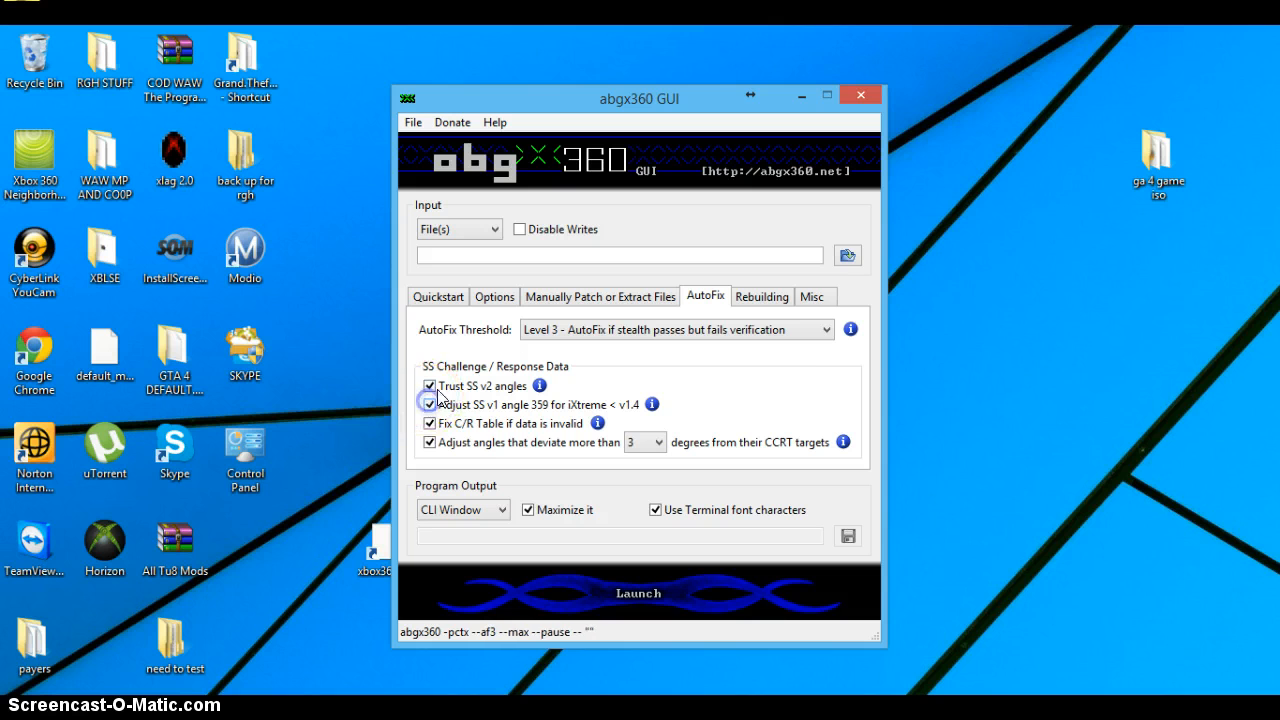
Step: Set the console's region code by selecting only the NTSC/U region and accept the selection
{"action": "left_click", "coordinate": [760, 296]}
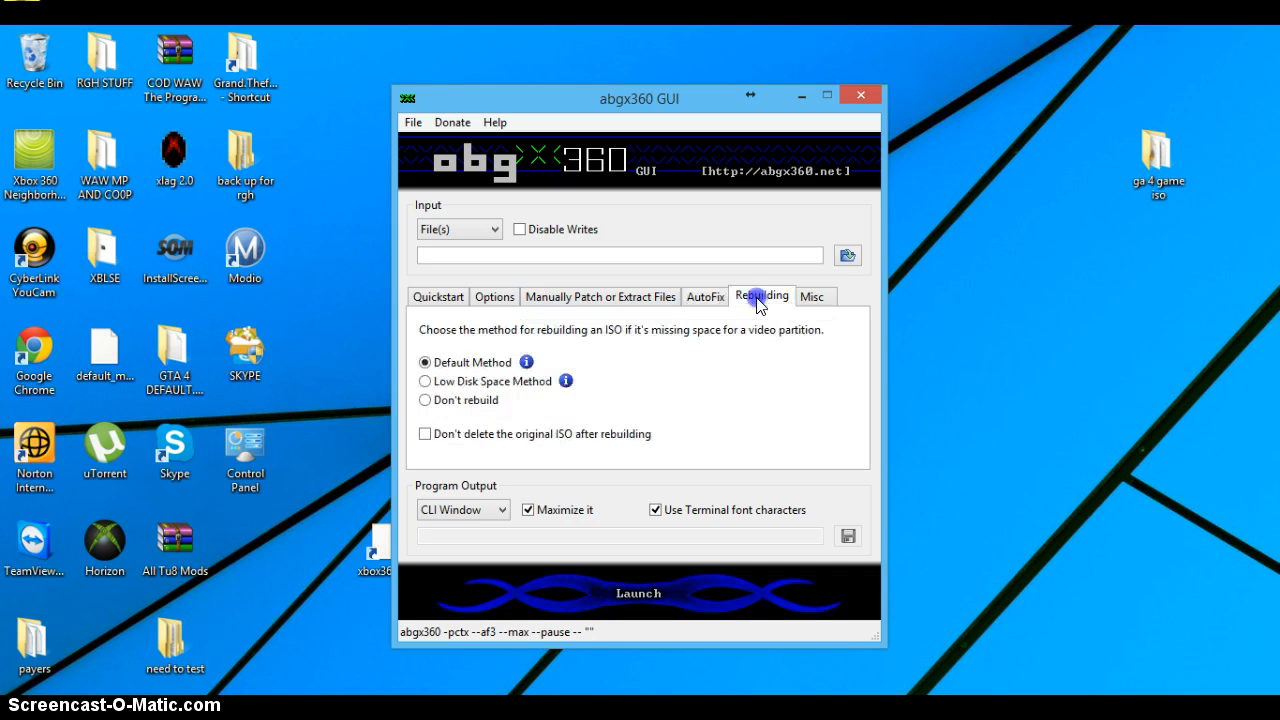
{"action": "left_click", "coordinate": [834, 295]}
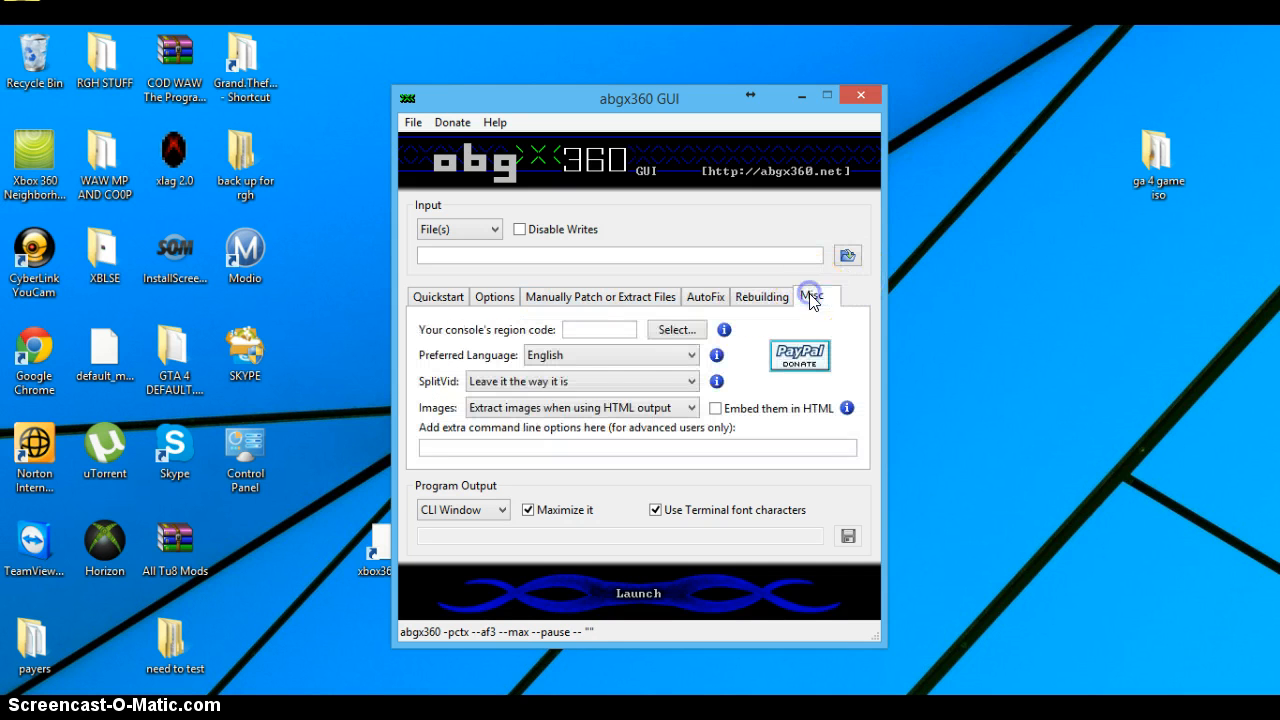
{"action": "left_click", "coordinate": [670, 331]}
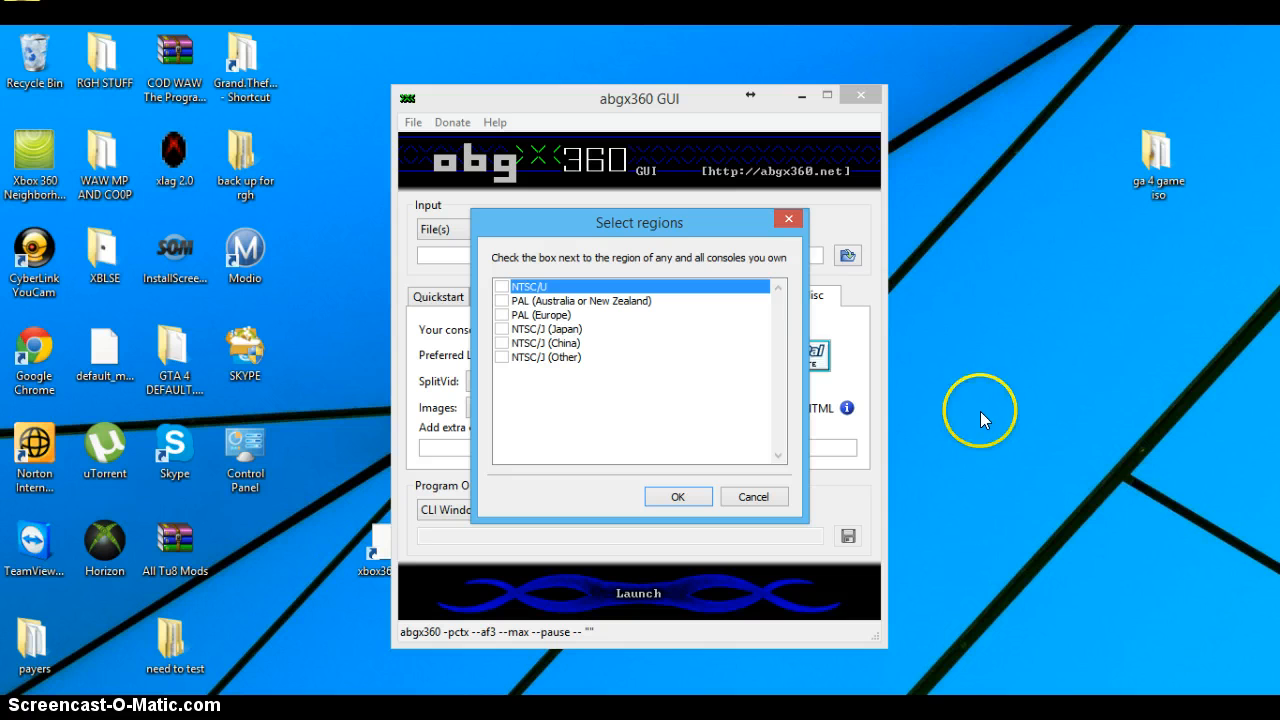
{"action": "left_click", "coordinate": [575, 344]}
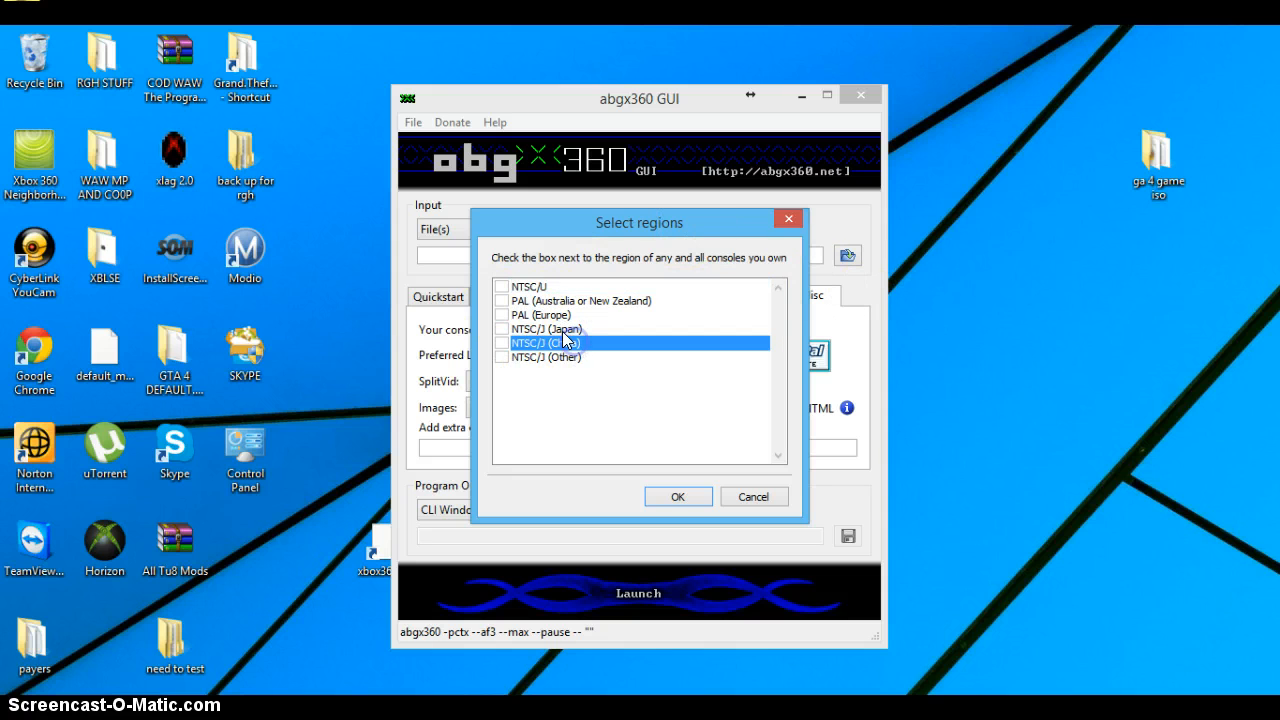
{"action": "left_click", "coordinate": [561, 329]}
{"action": "left_click", "coordinate": [560, 301]}
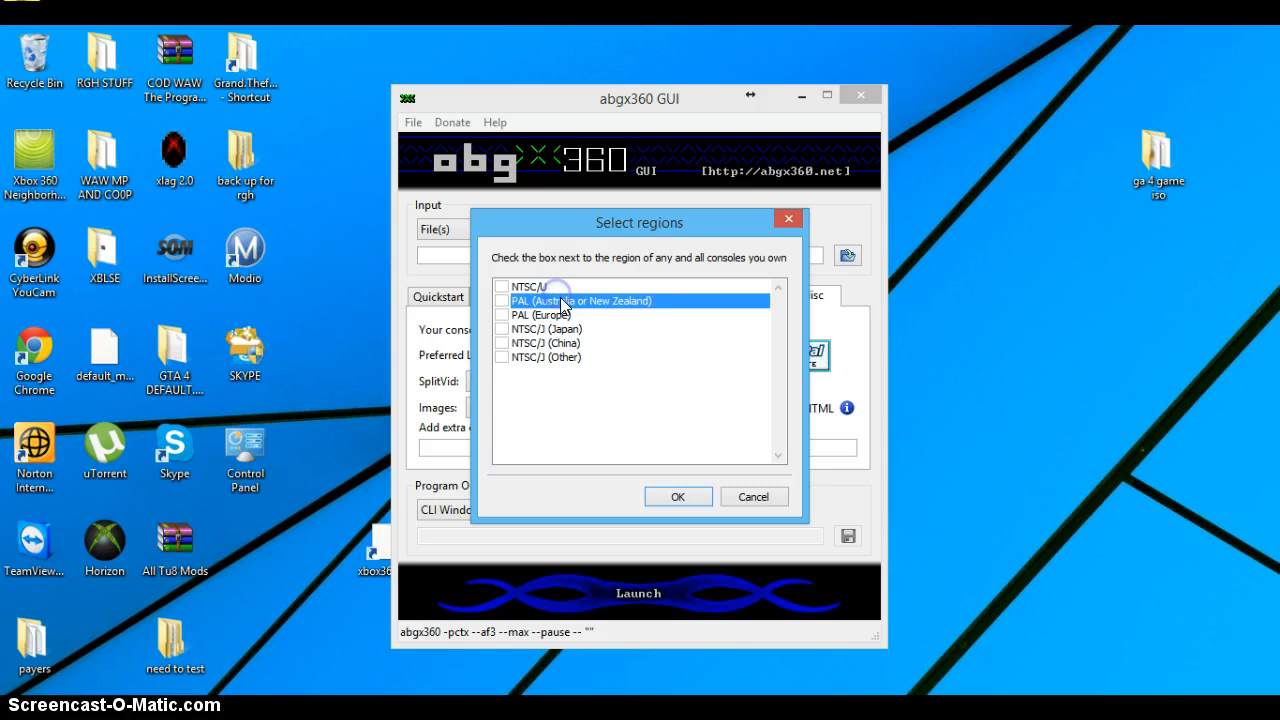
{"action": "left_click", "coordinate": [533, 287]}
{"action": "left_click", "coordinate": [559, 359]}
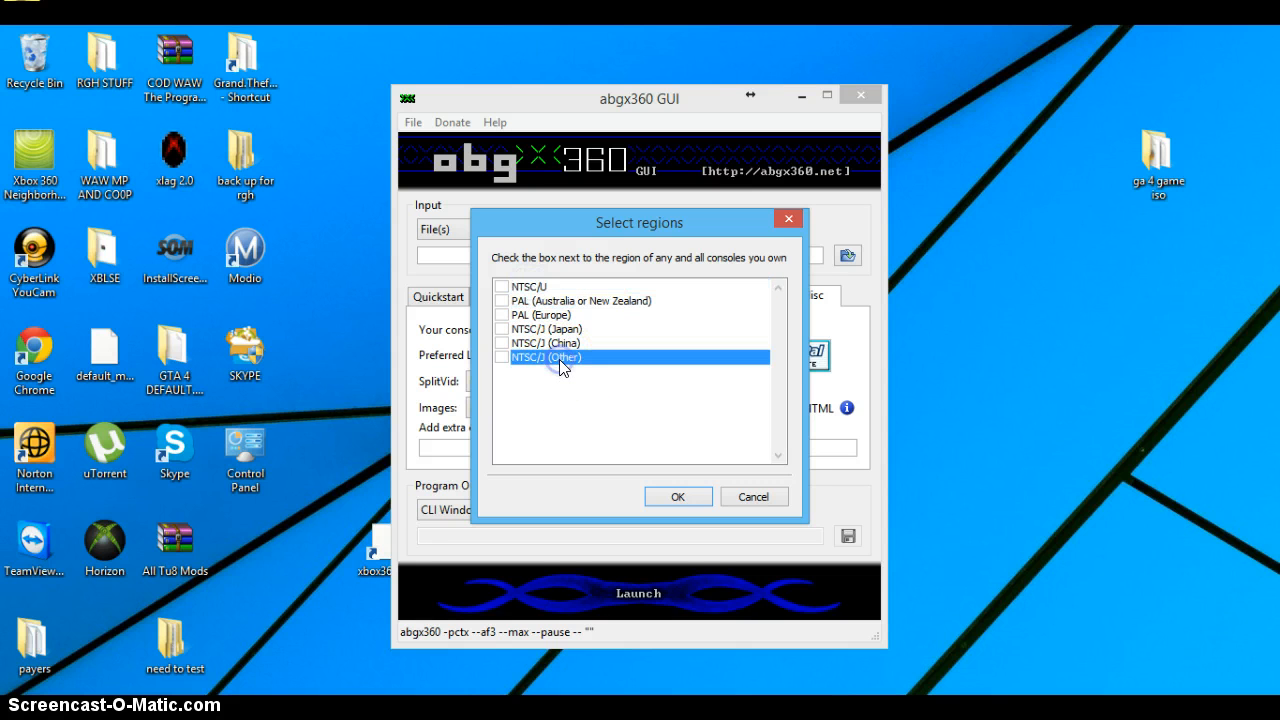
{"action": "left_click", "coordinate": [550, 344]}
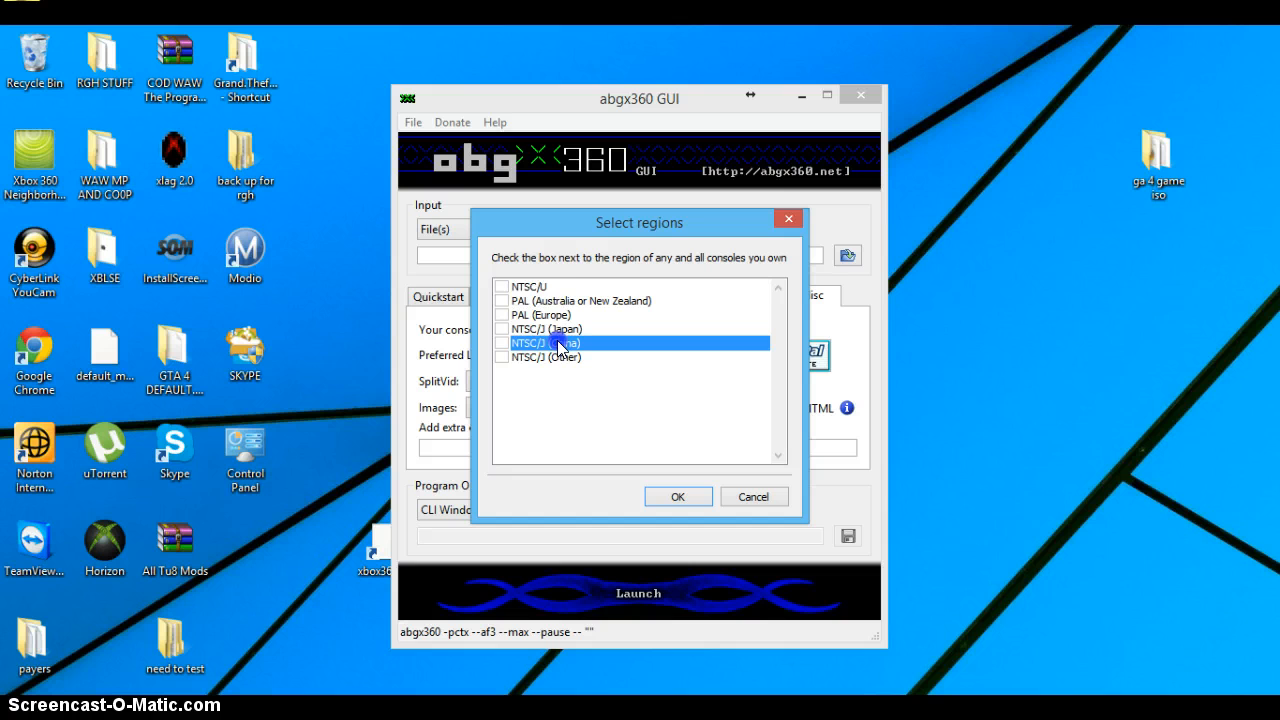
{"action": "left_click", "coordinate": [533, 287]}
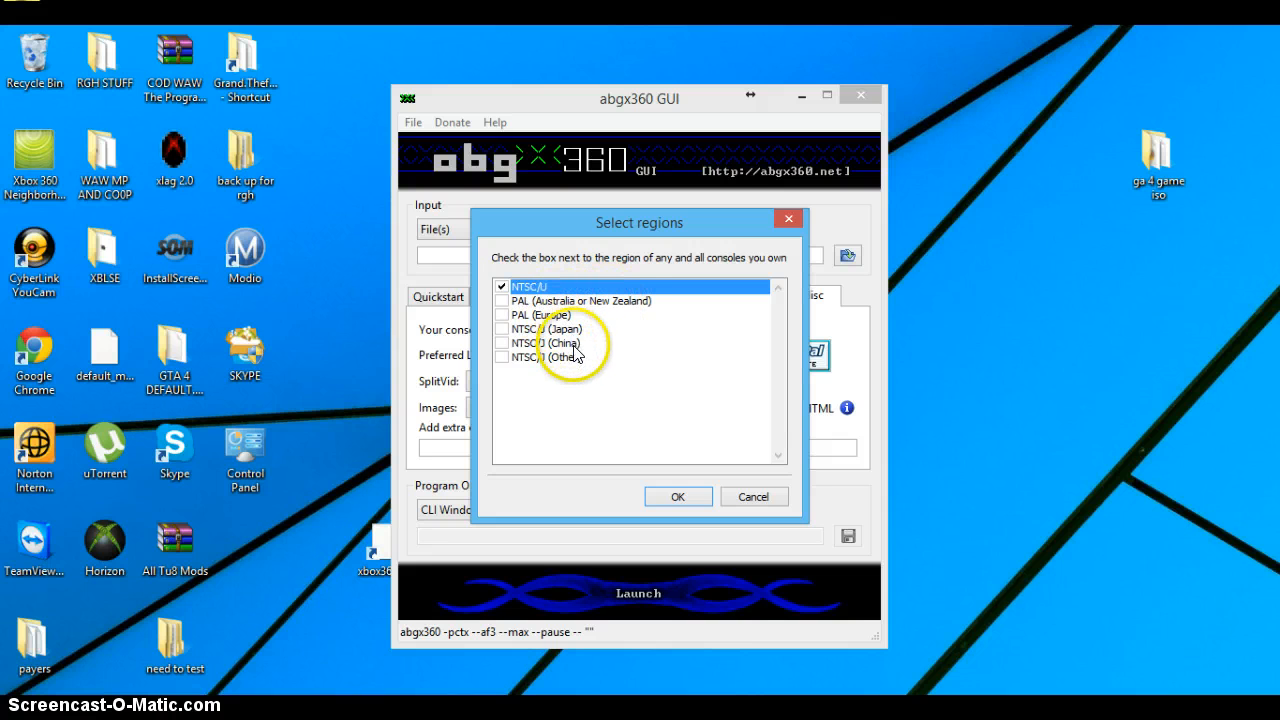
{"action": "left_click", "coordinate": [502, 301]}
{"action": "left_click", "coordinate": [502, 301]}
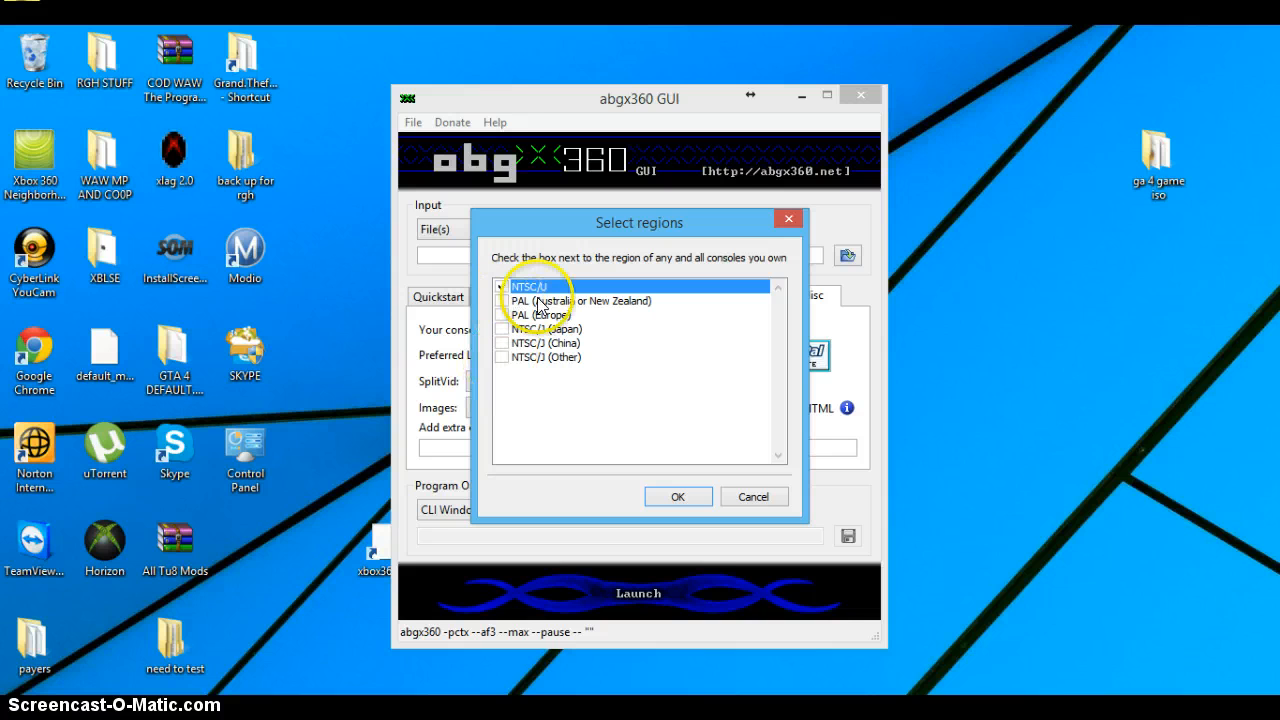
{"action": "left_click", "coordinate": [676, 491]}
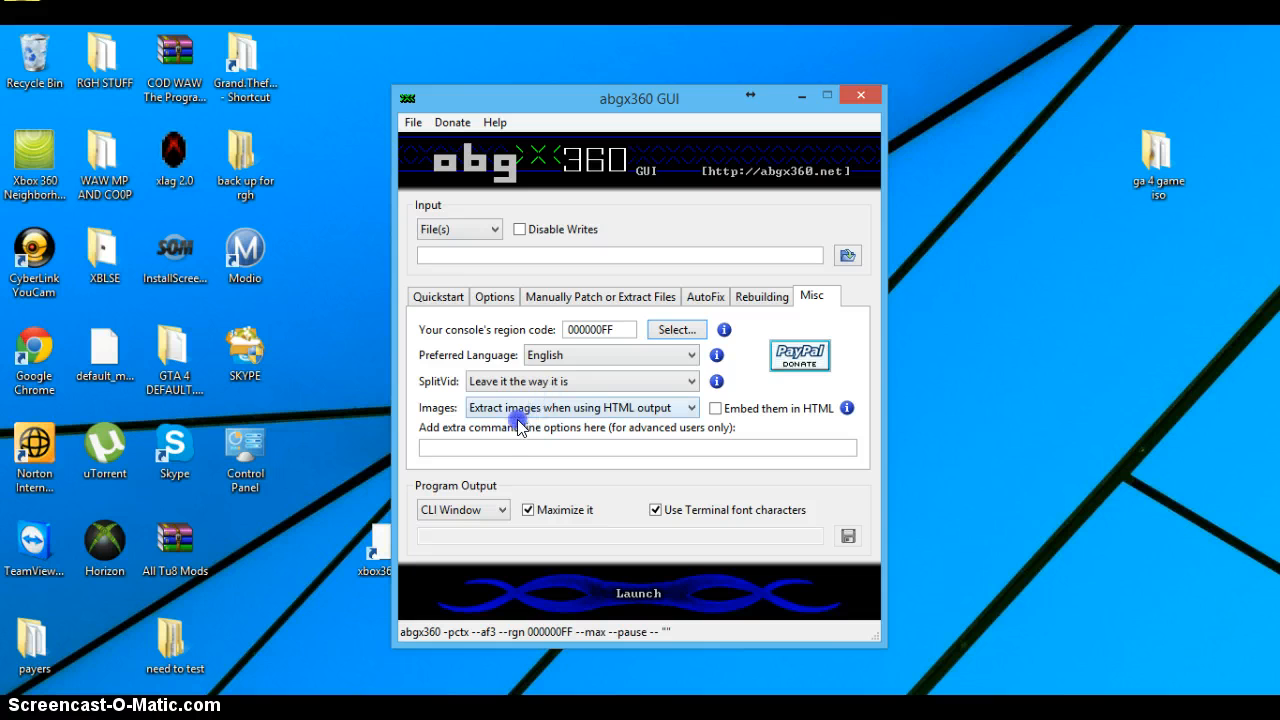
Step: Try to launch abgx360 without an input file, and open the file chooser for the input
{"action": "left_click", "coordinate": [568, 592]}
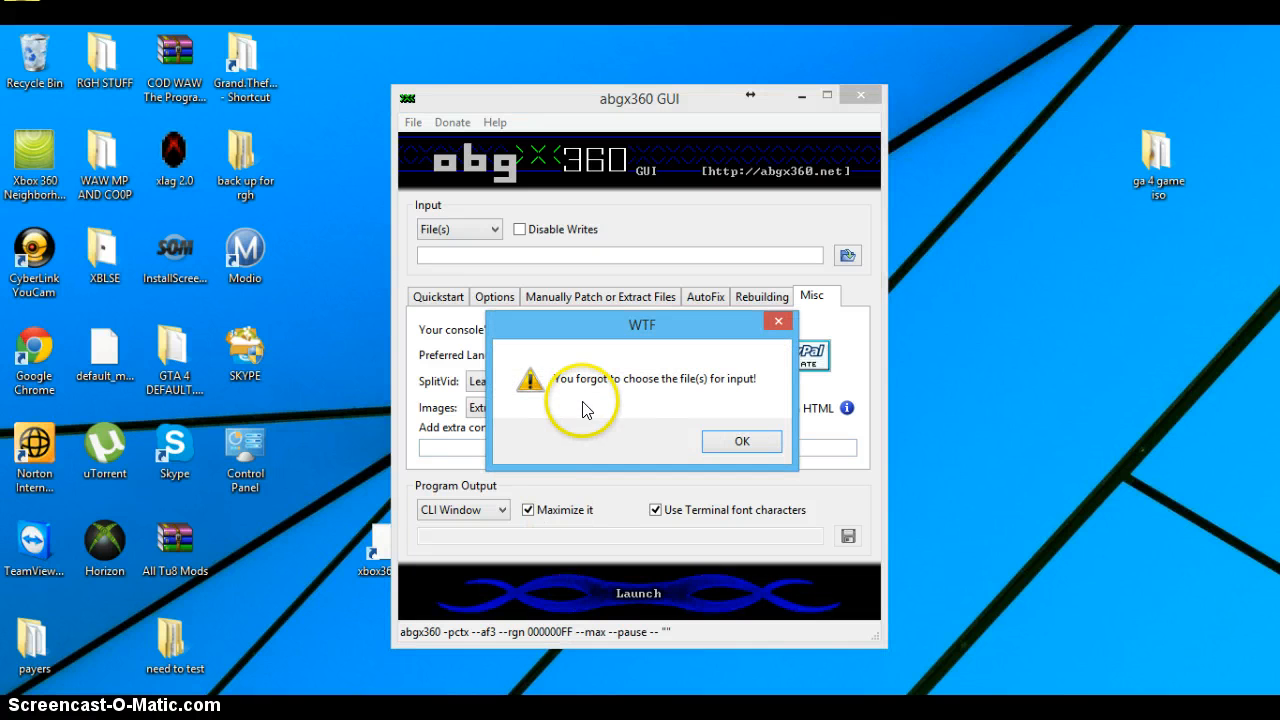
{"action": "left_click", "coordinate": [738, 440]}
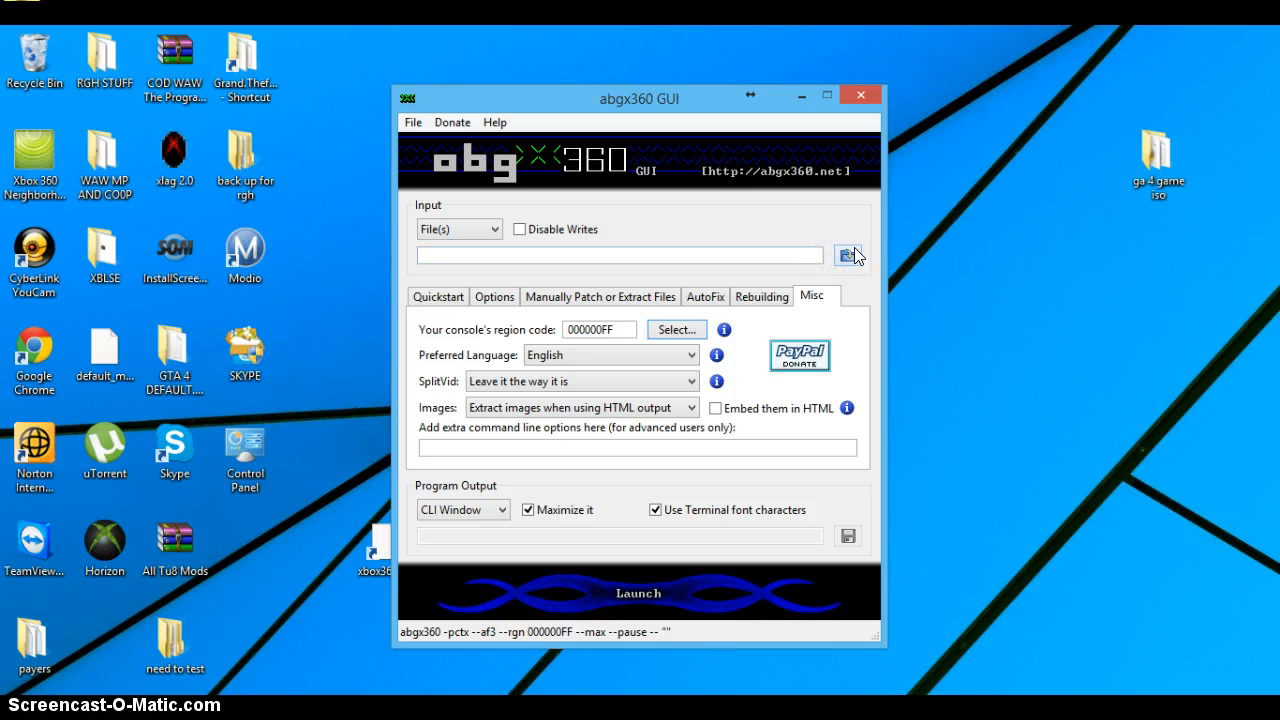
{"action": "left_click", "coordinate": [848, 255]}
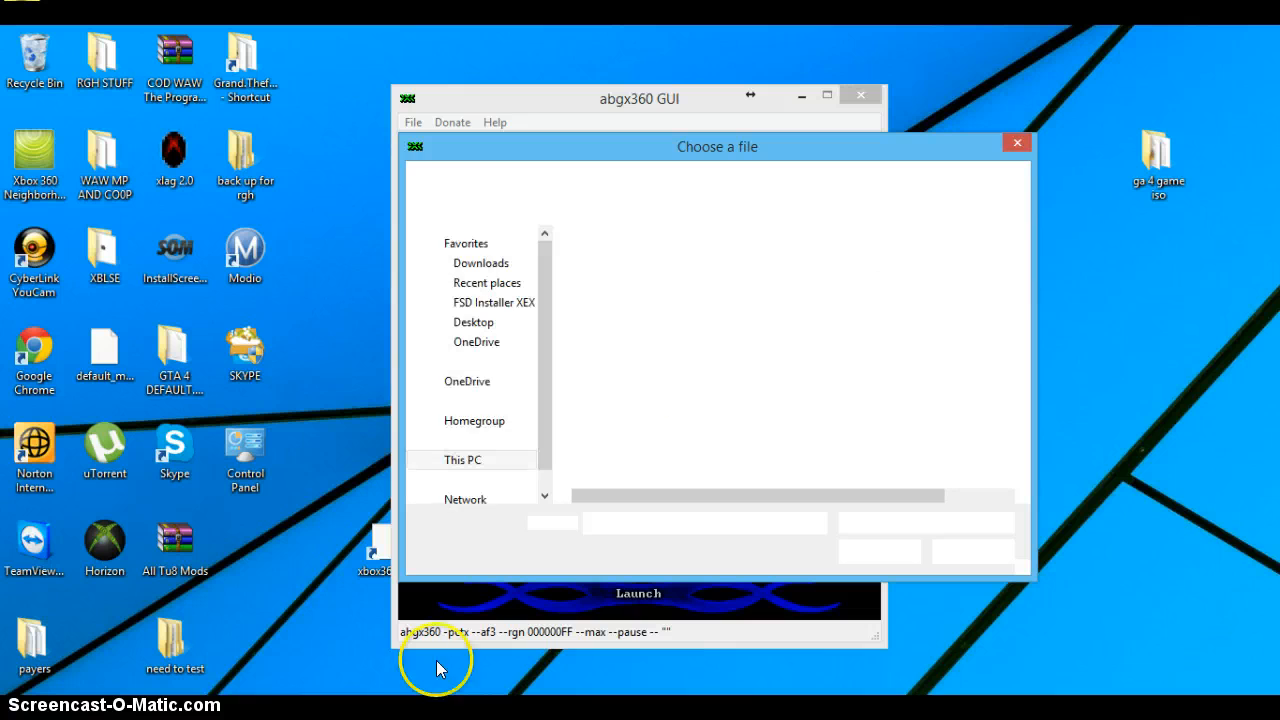
Step: Switch to µTorrent to review the game torrents and the Grand Theft Auto Episodes from Liberty City download folder, and close both windows
{"action": "left_click", "coordinate": [440, 714]}
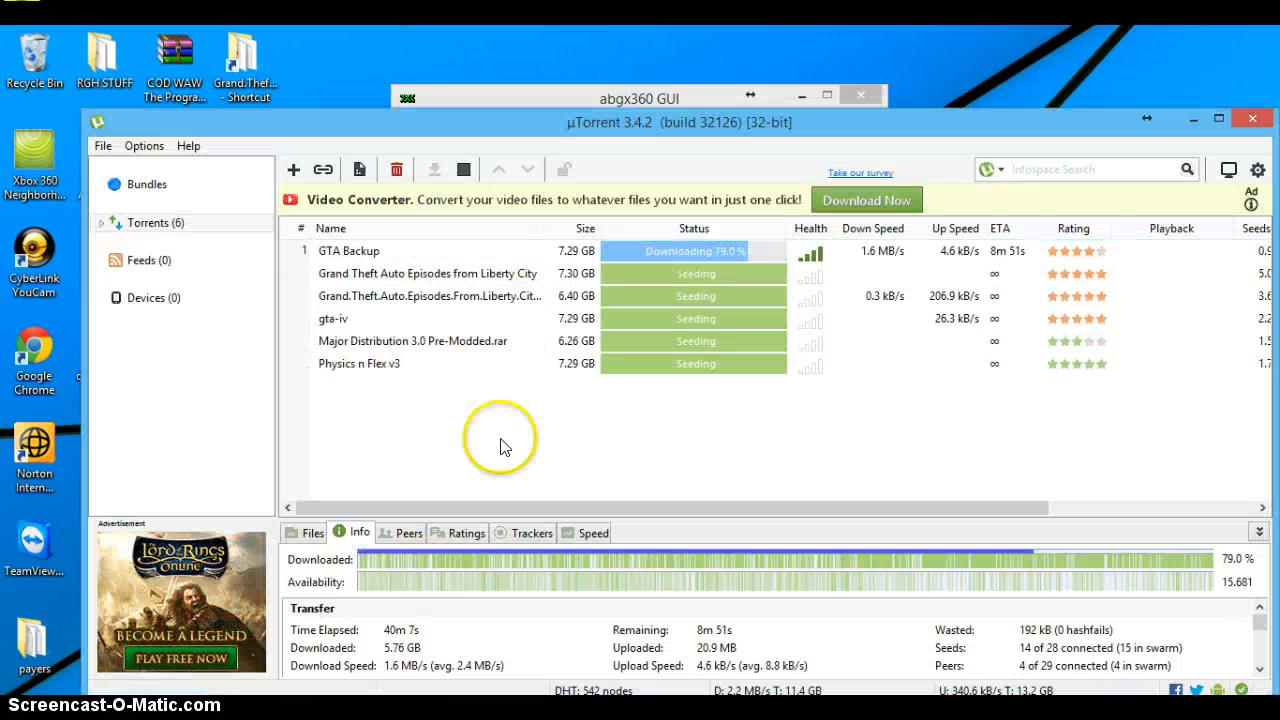
{"action": "left_click_drag", "start_coordinate": [506, 443], "coordinate": [425, 228]}
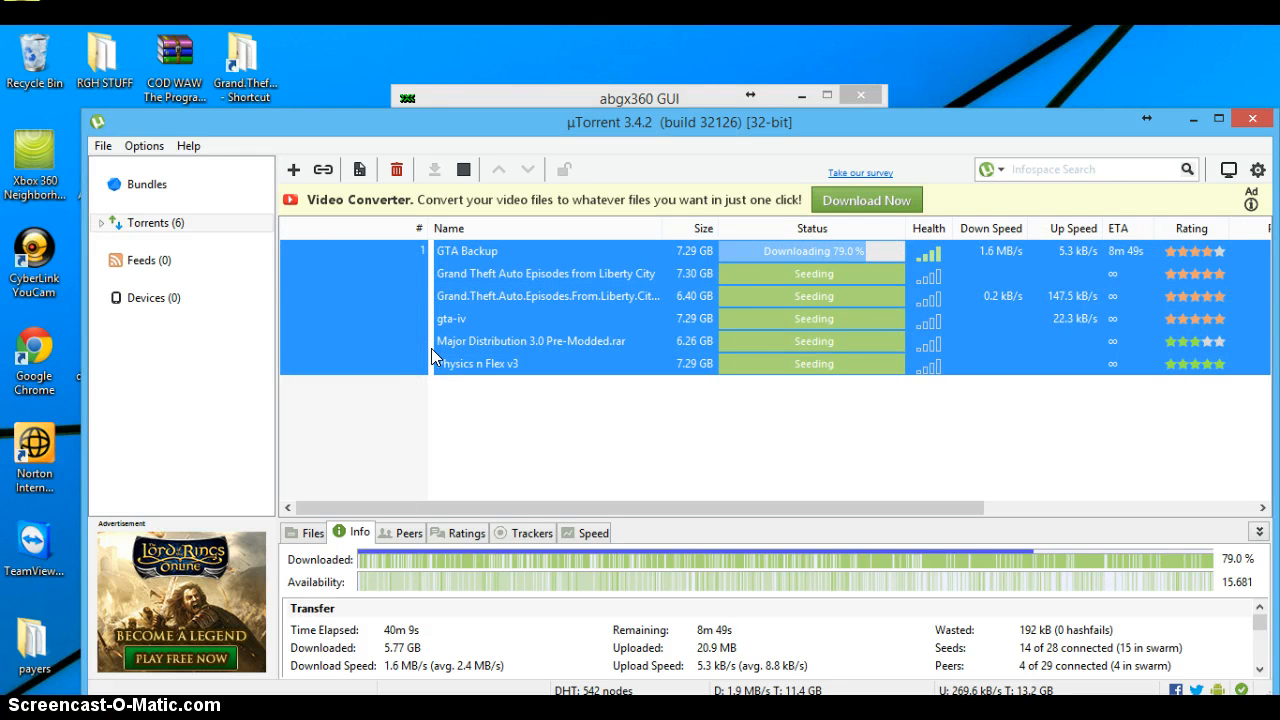
{"action": "left_click", "coordinate": [446, 430]}
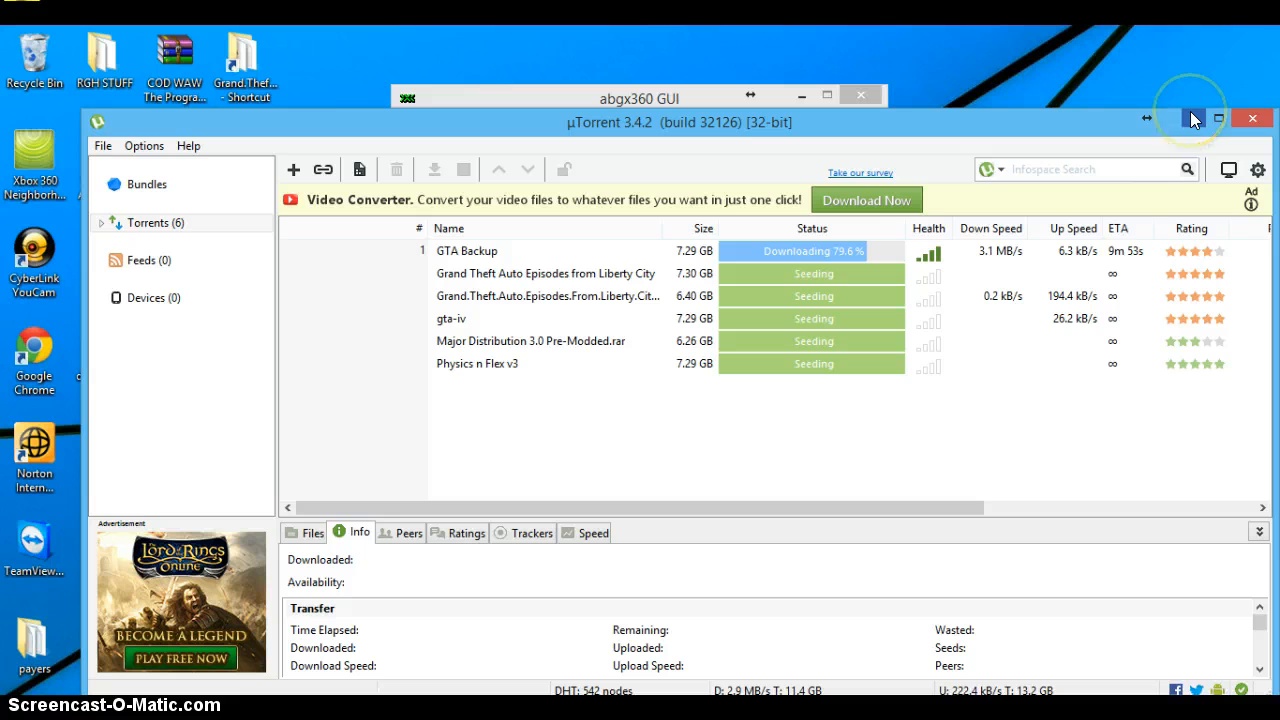
{"action": "left_click", "coordinate": [818, 252]}
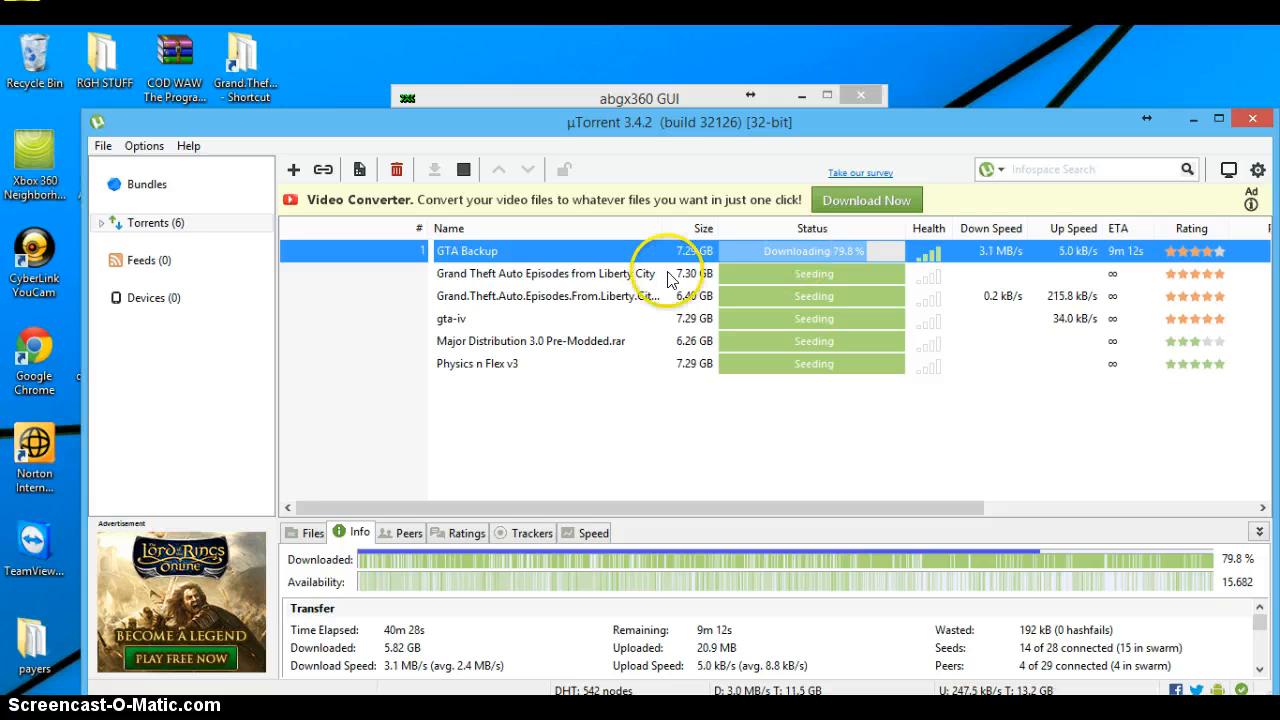
{"action": "left_click", "coordinate": [600, 275]}
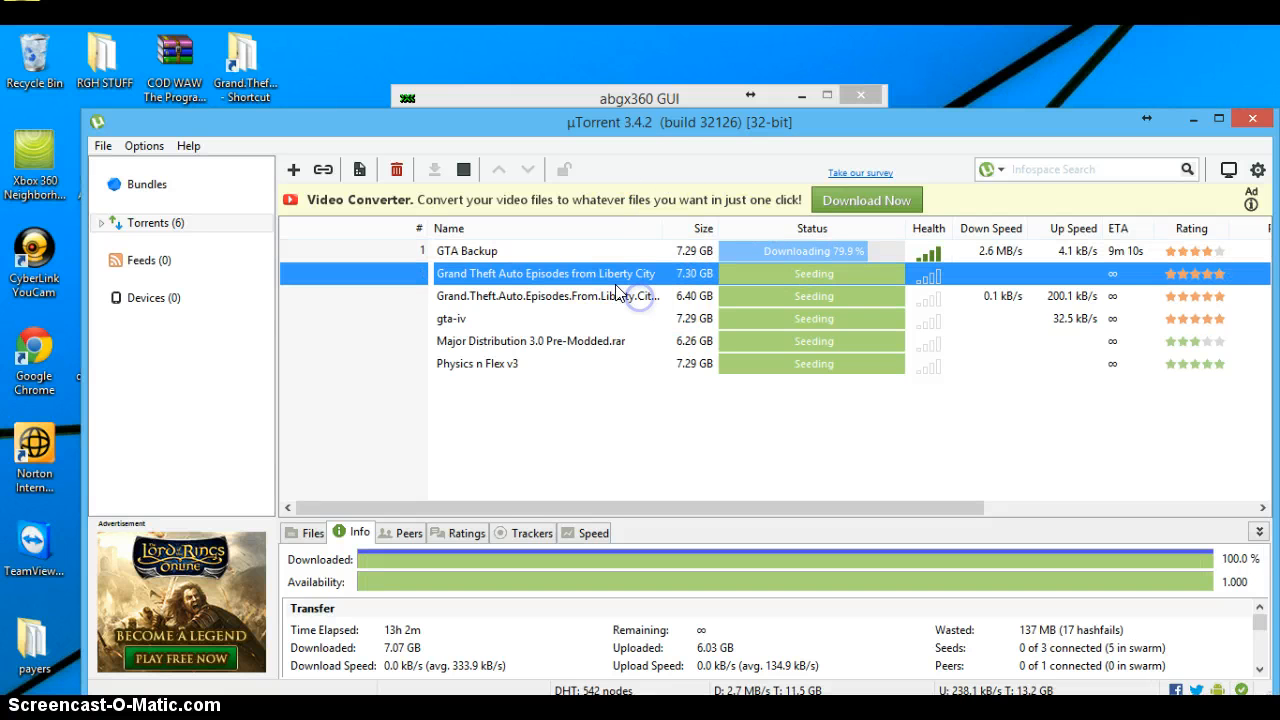
{"action": "left_click", "coordinate": [614, 279]}
{"action": "double_click", "coordinate": [614, 279]}
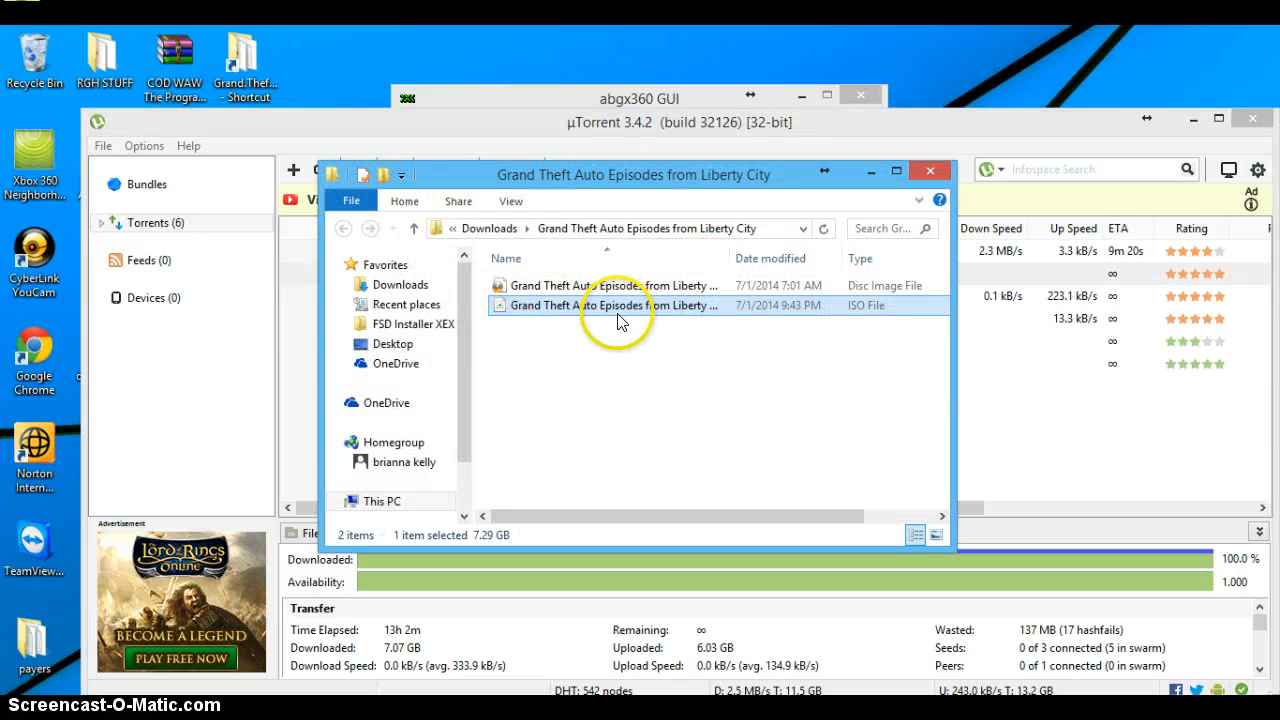
{"action": "left_click", "coordinate": [935, 170]}
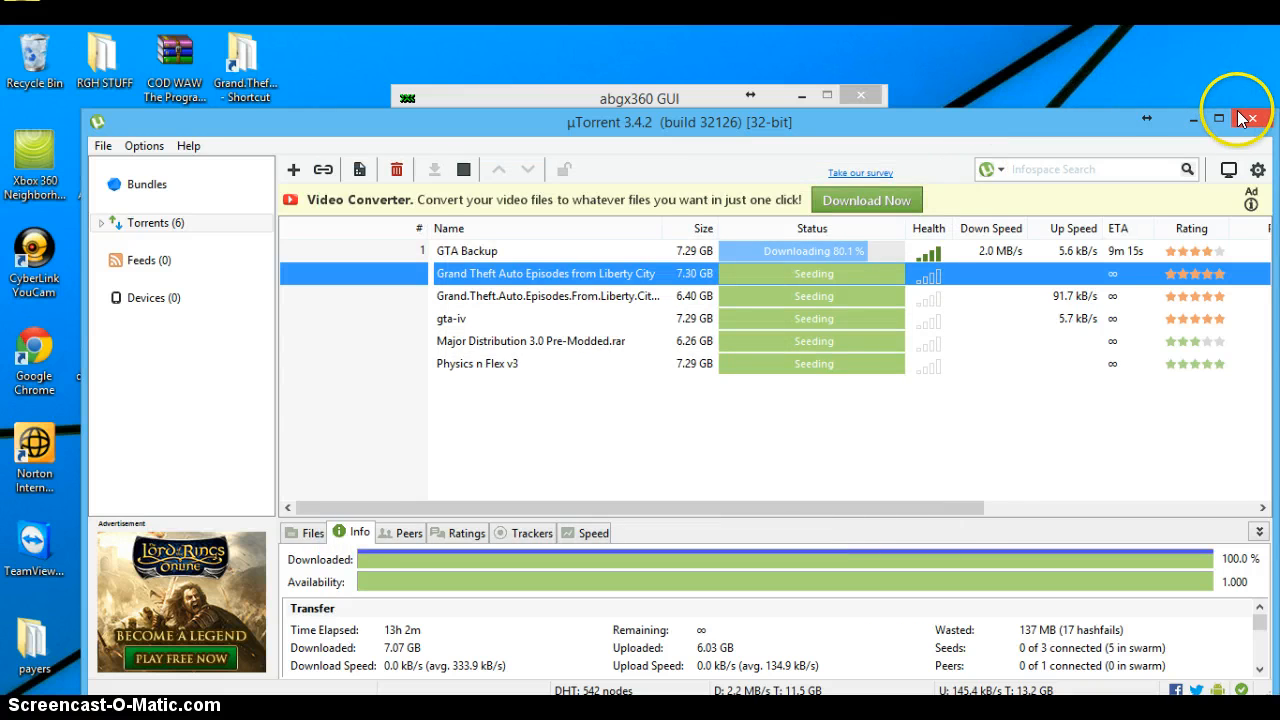
{"action": "left_click", "coordinate": [1241, 118]}
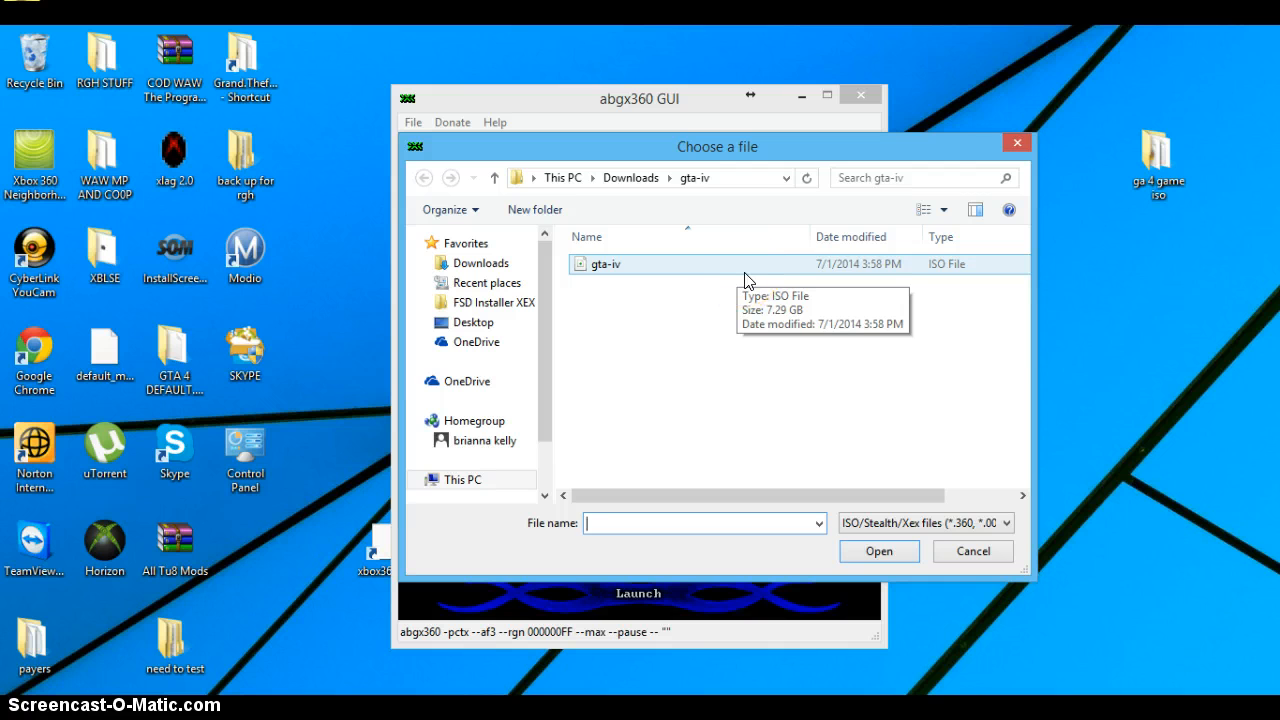
Step: Load the gta-iv ISO file from the Downloads gta-iv folder as the abgx360 input
{"action": "left_click", "coordinate": [652, 275]}
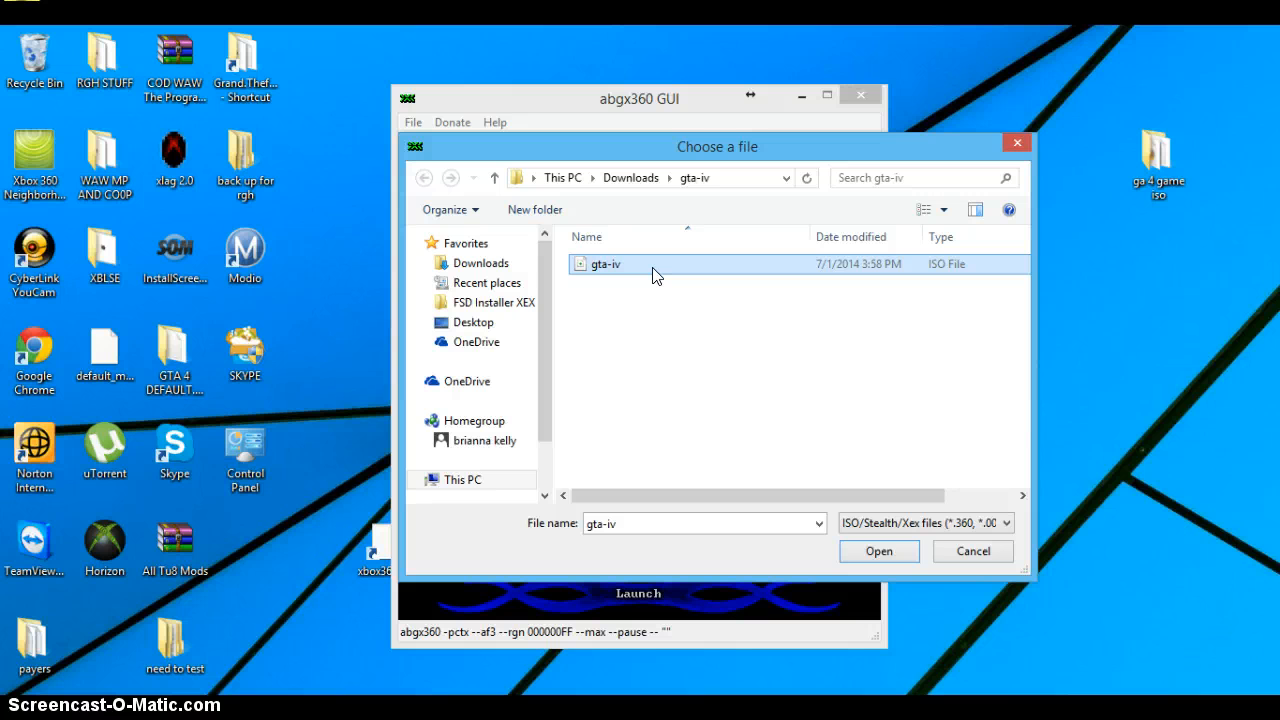
{"action": "double_click", "coordinate": [652, 270]}
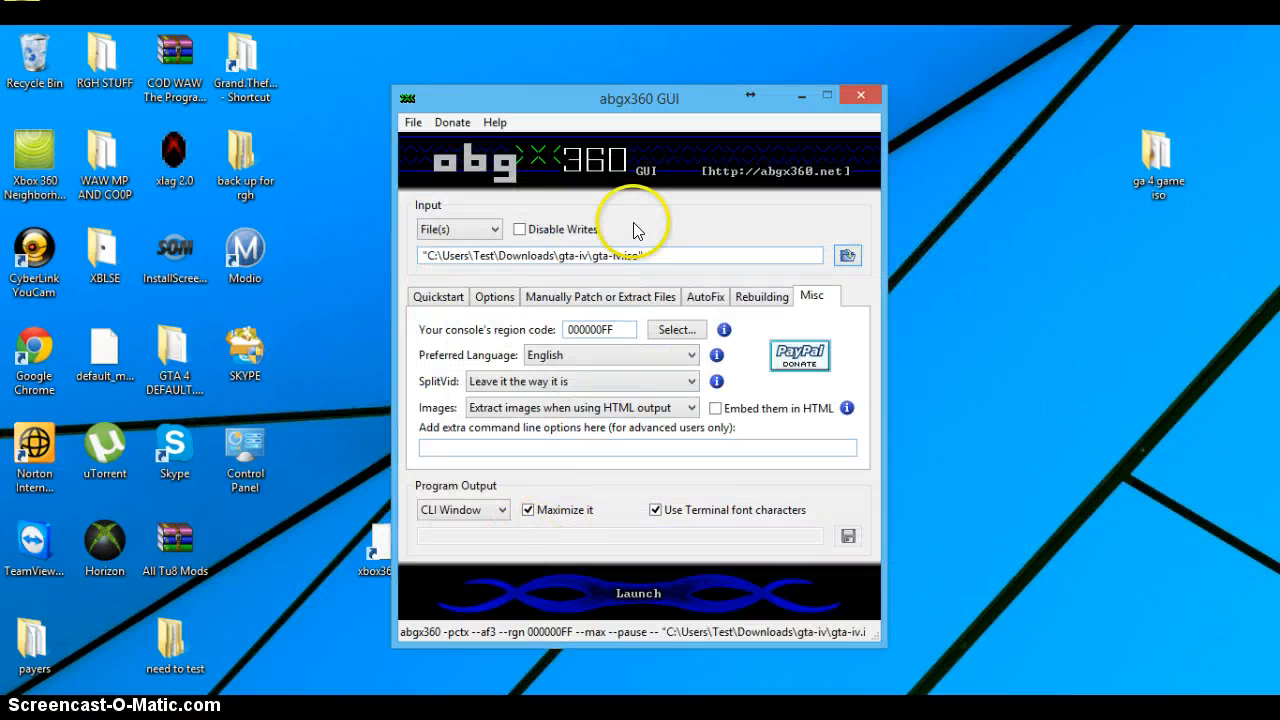
Step: Examine the quotation marks at the start and end of the gta-iv.iso input path
{"action": "left_click_drag", "start_coordinate": [426, 255], "coordinate": [361, 317]}
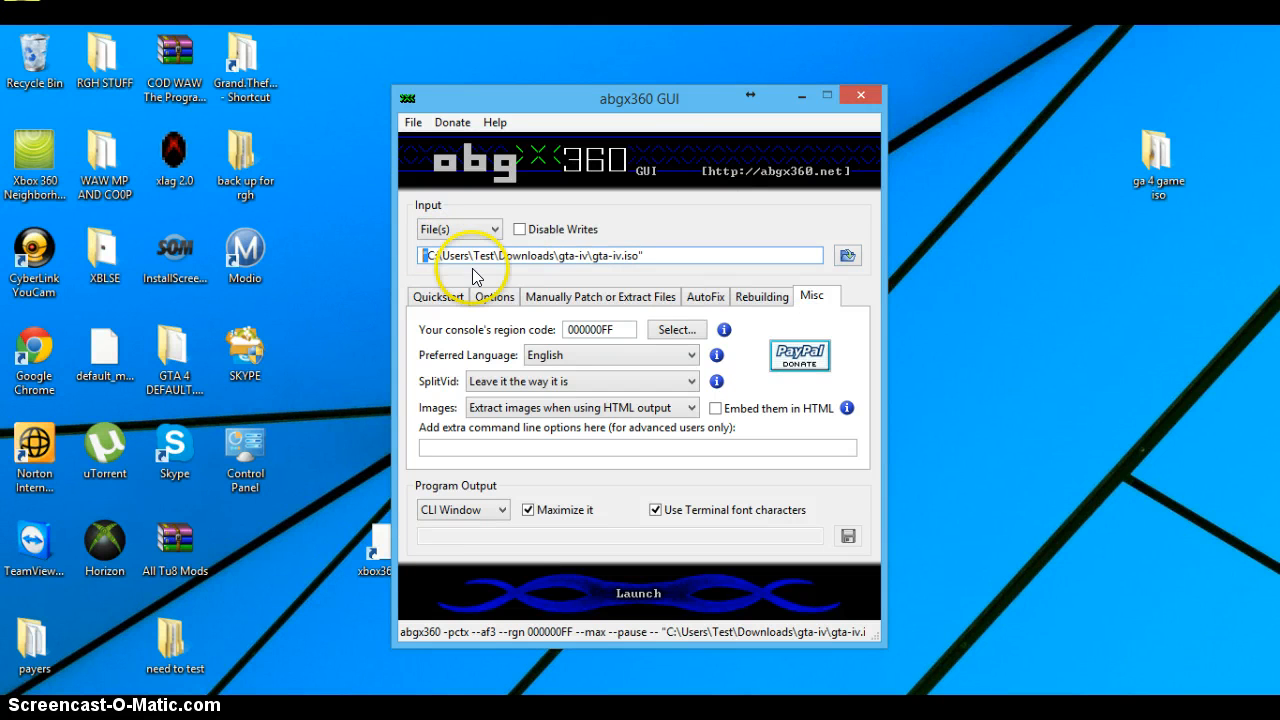
{"action": "left_click", "coordinate": [421, 253]}
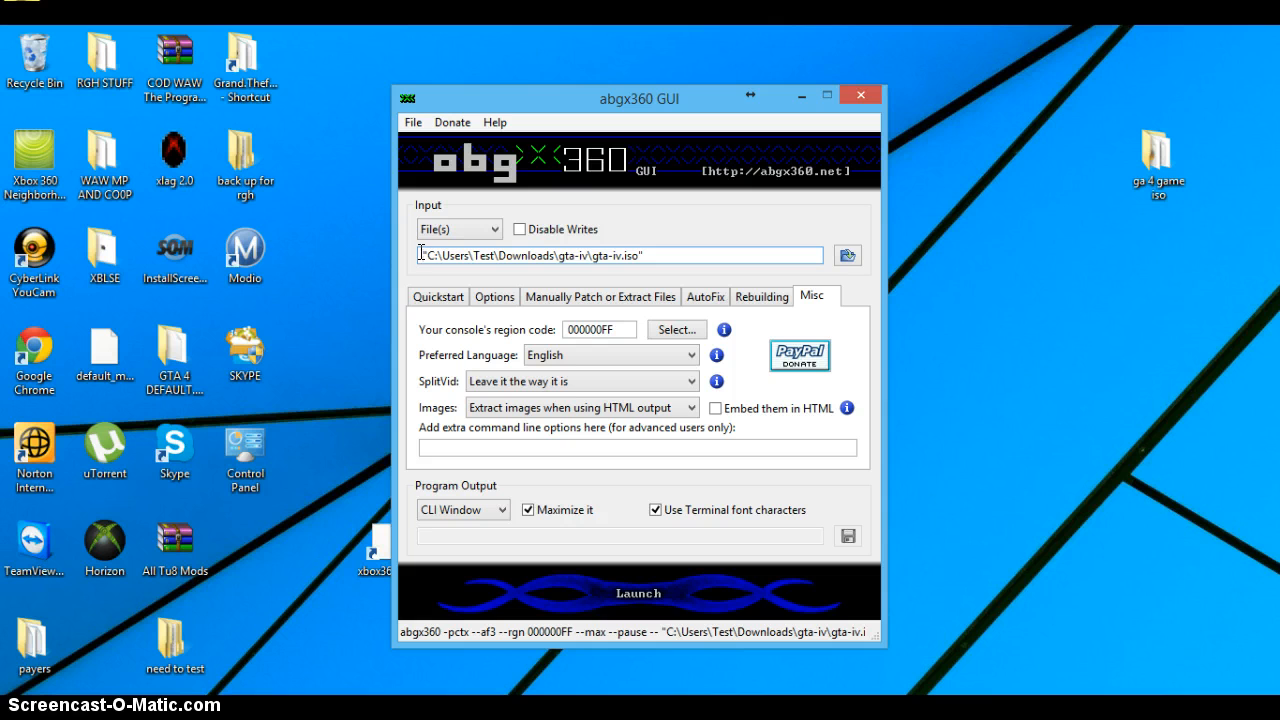
{"action": "left_click", "coordinate": [429, 254]}
{"action": "left_click", "coordinate": [433, 255]}
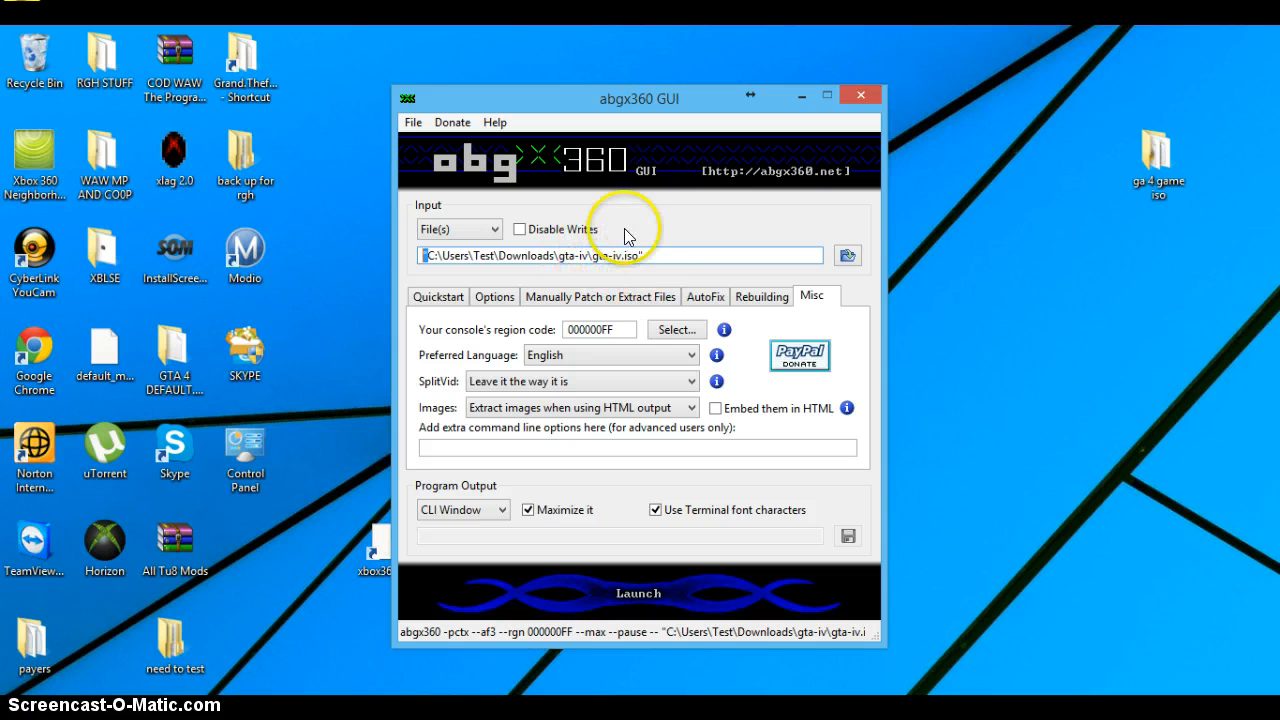
{"action": "left_click", "coordinate": [651, 264]}
{"action": "left_click", "coordinate": [612, 252]}
{"action": "left_click", "coordinate": [640, 254]}
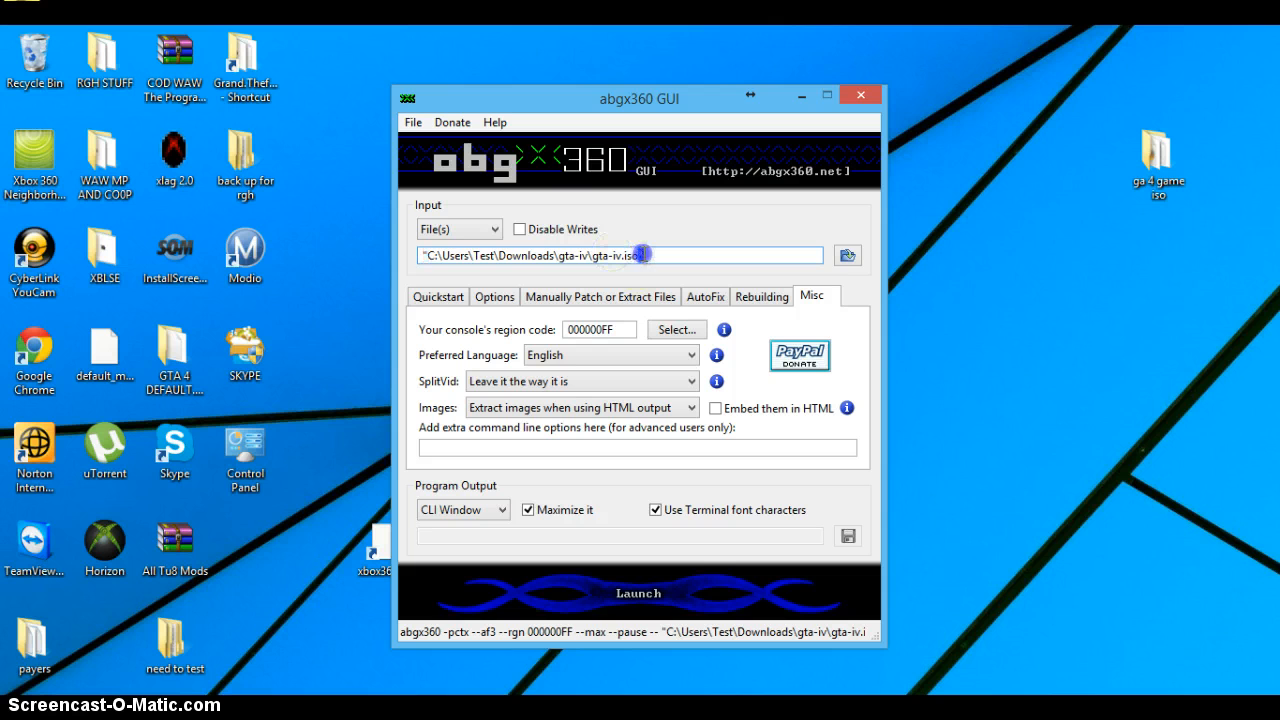
Step: Run the abgx360 check on the gta-iv ISO, examine its stealth and verification output, and close the output window
{"action": "left_click", "coordinate": [655, 255]}
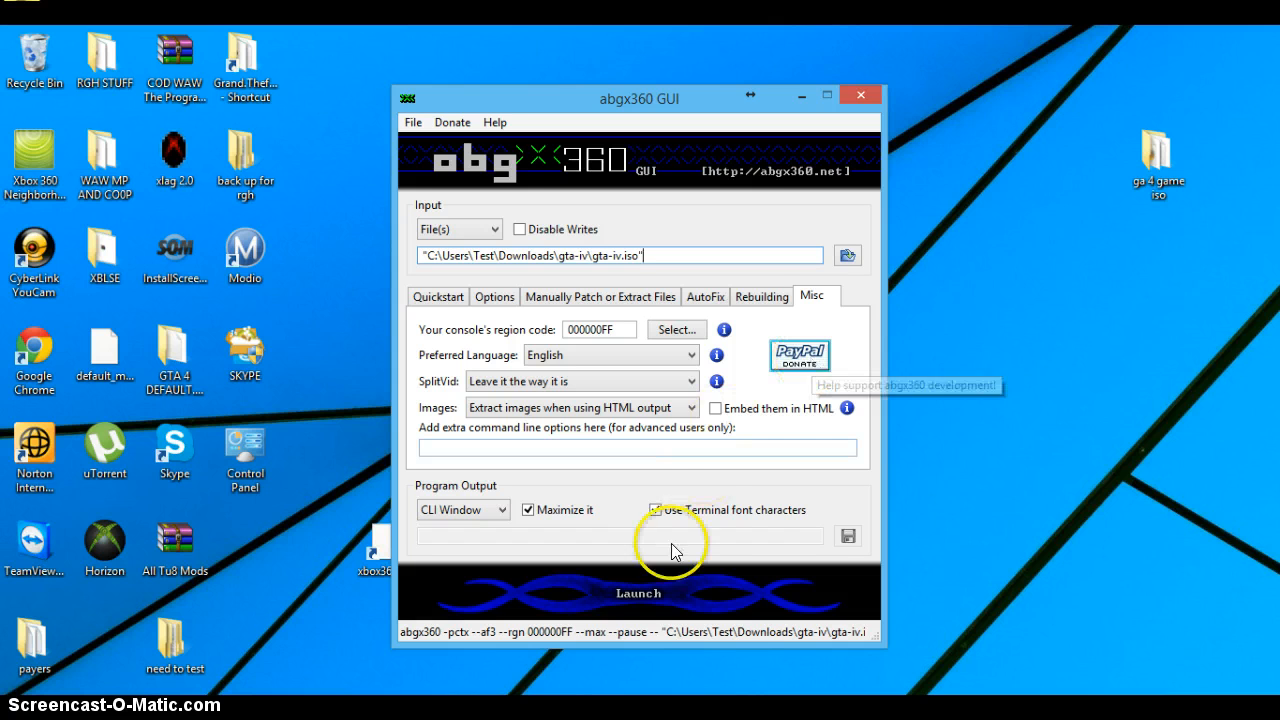
{"action": "left_click", "coordinate": [660, 593]}
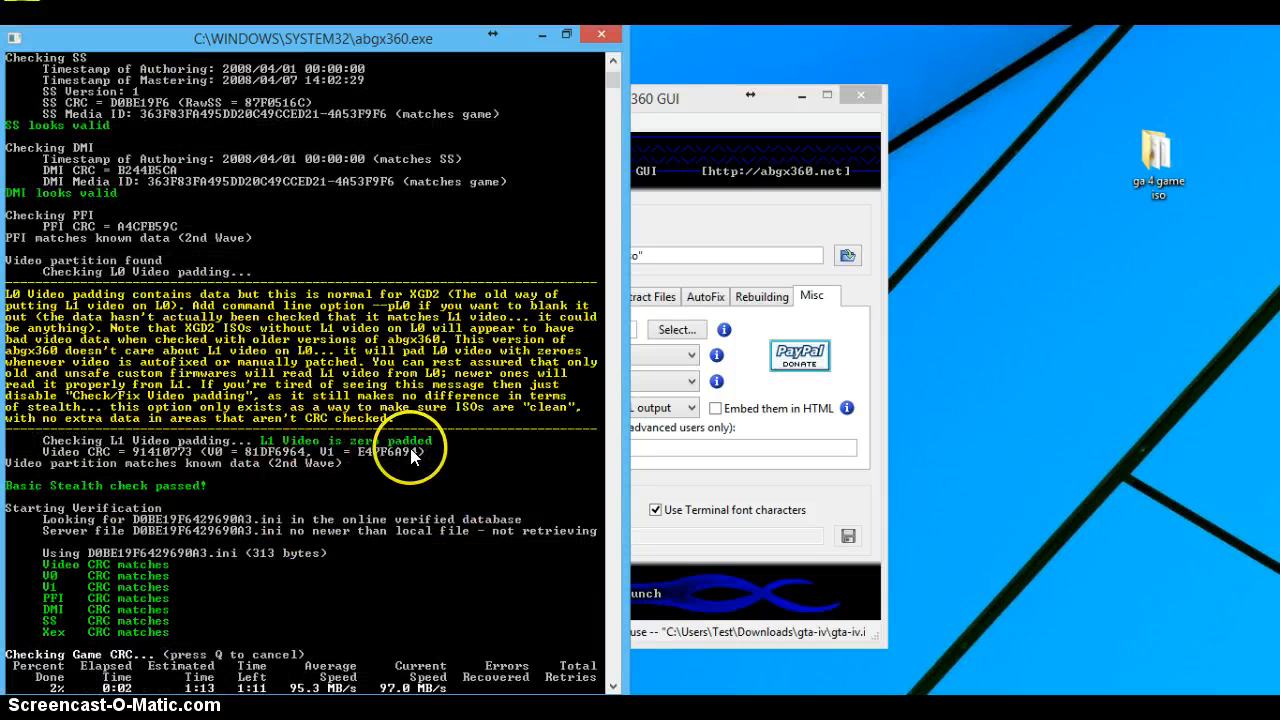
{"action": "left_click", "coordinate": [612, 70]}
{"action": "left_click_drag", "start_coordinate": [610, 86], "coordinate": [610, 80]}
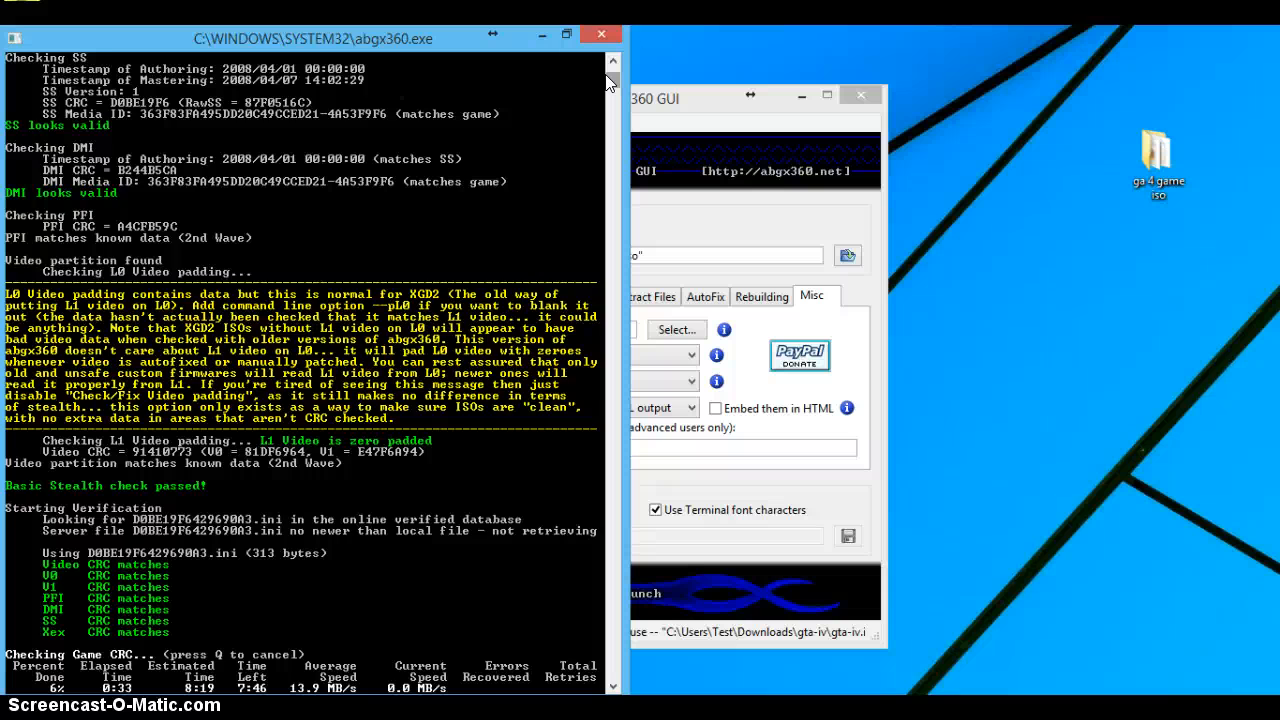
{"action": "left_click_drag", "start_coordinate": [607, 76], "coordinate": [607, 56]}
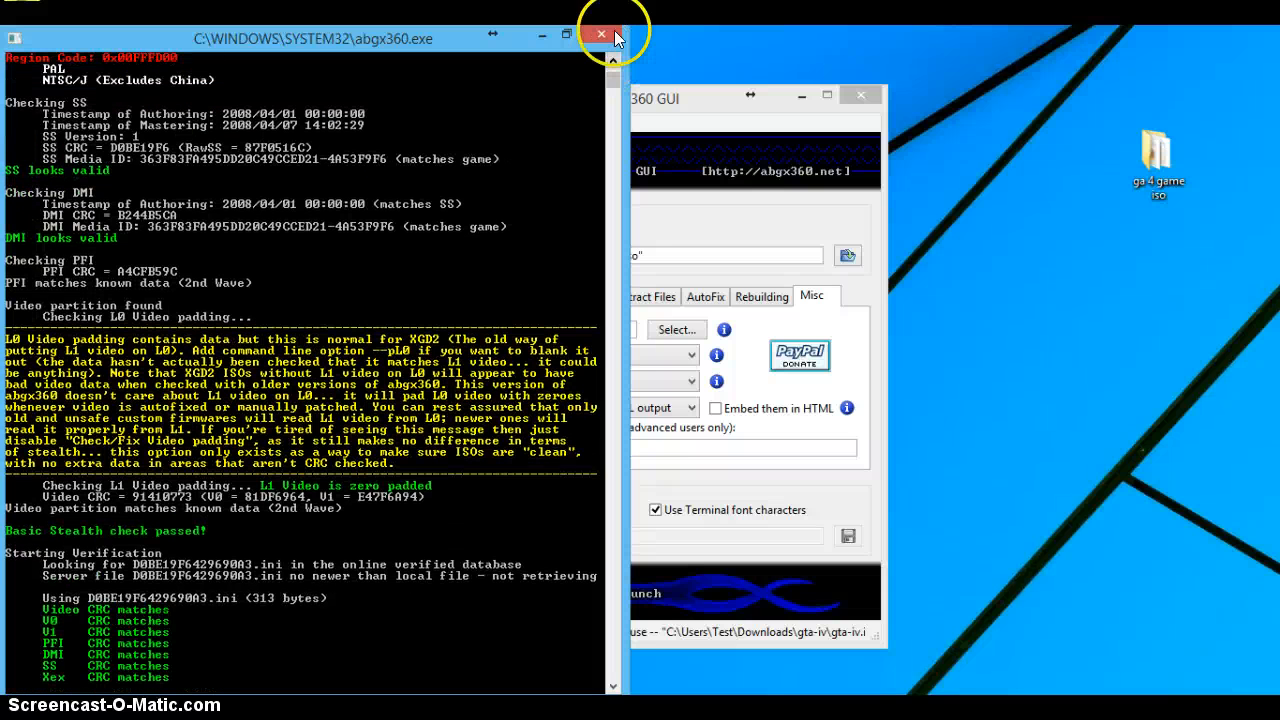
{"action": "left_click", "coordinate": [602, 33]}
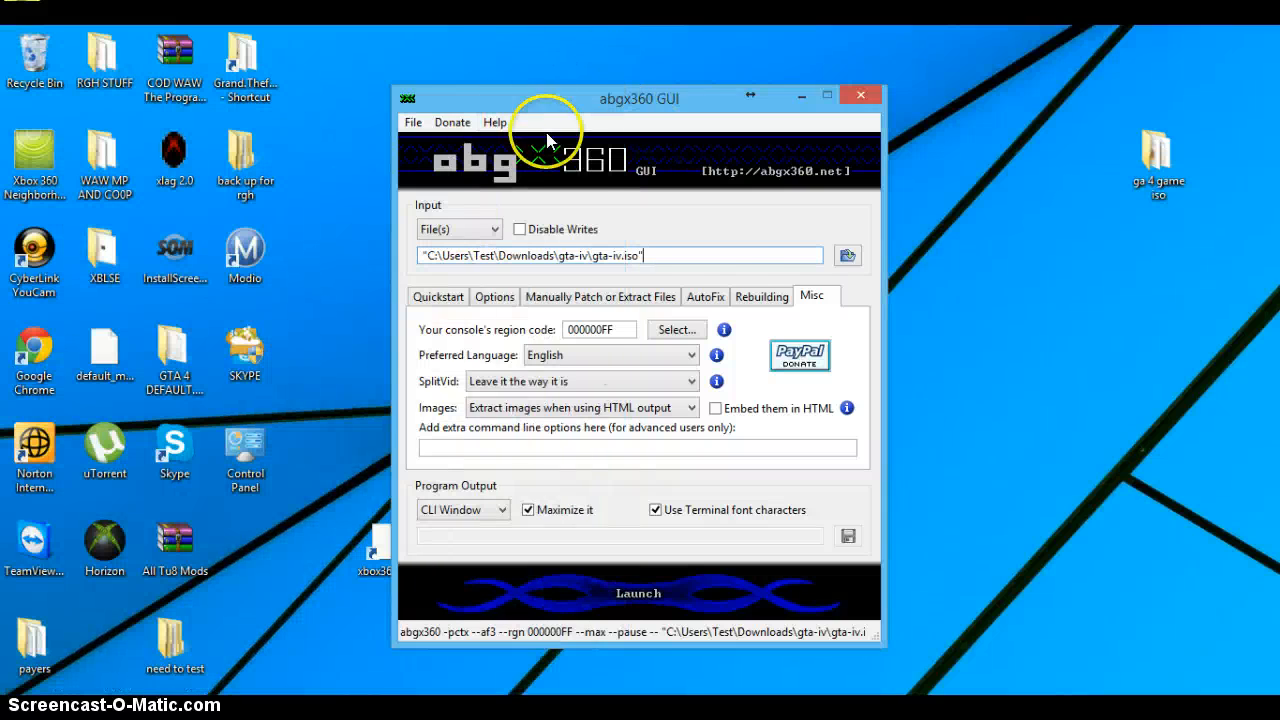
Step: Rerun the ISO check, examine the game details and region code in the output, and exit it
{"action": "left_click", "coordinate": [640, 593]}
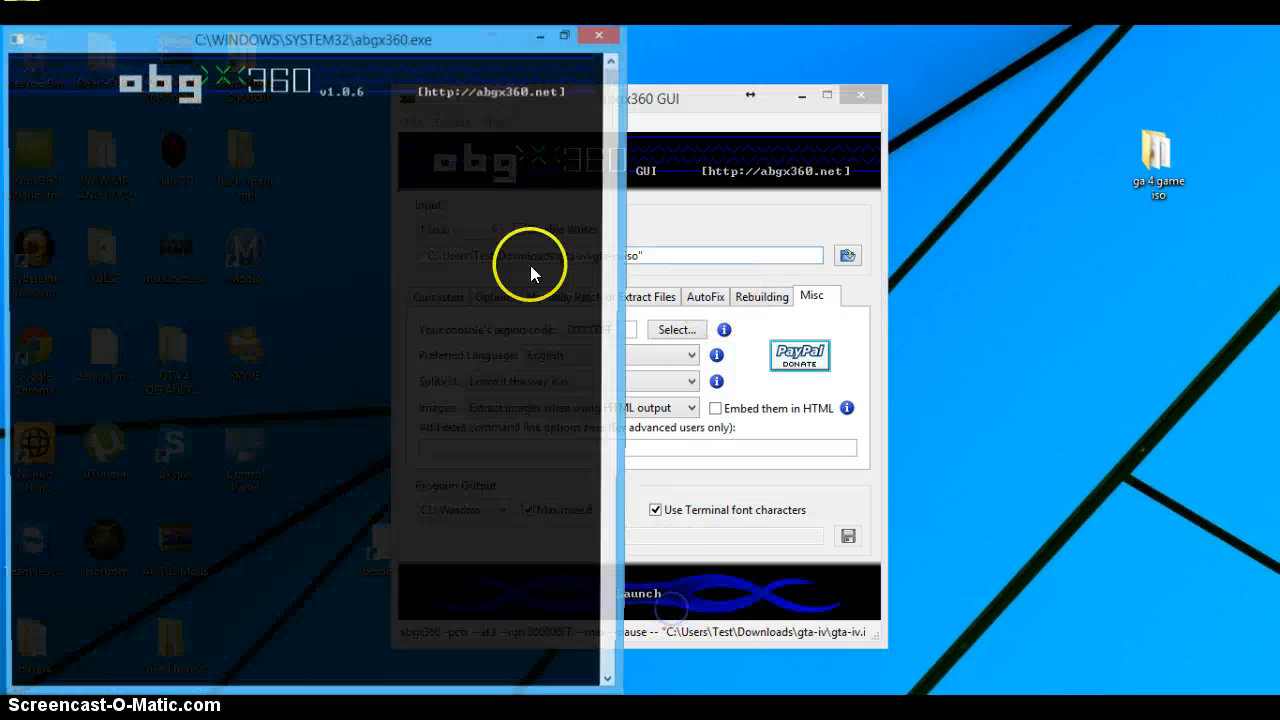
{"action": "left_click_drag", "start_coordinate": [614, 86], "coordinate": [614, 72]}
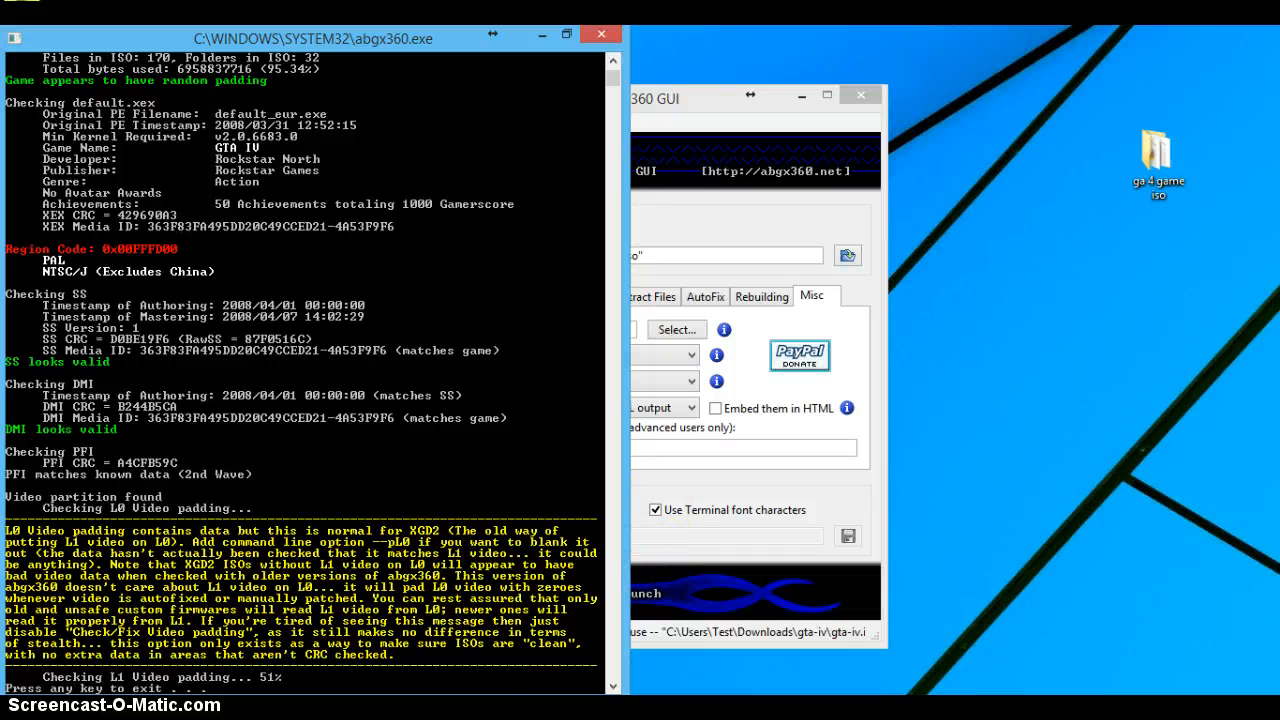
{"action": "key", "text": "Return"}
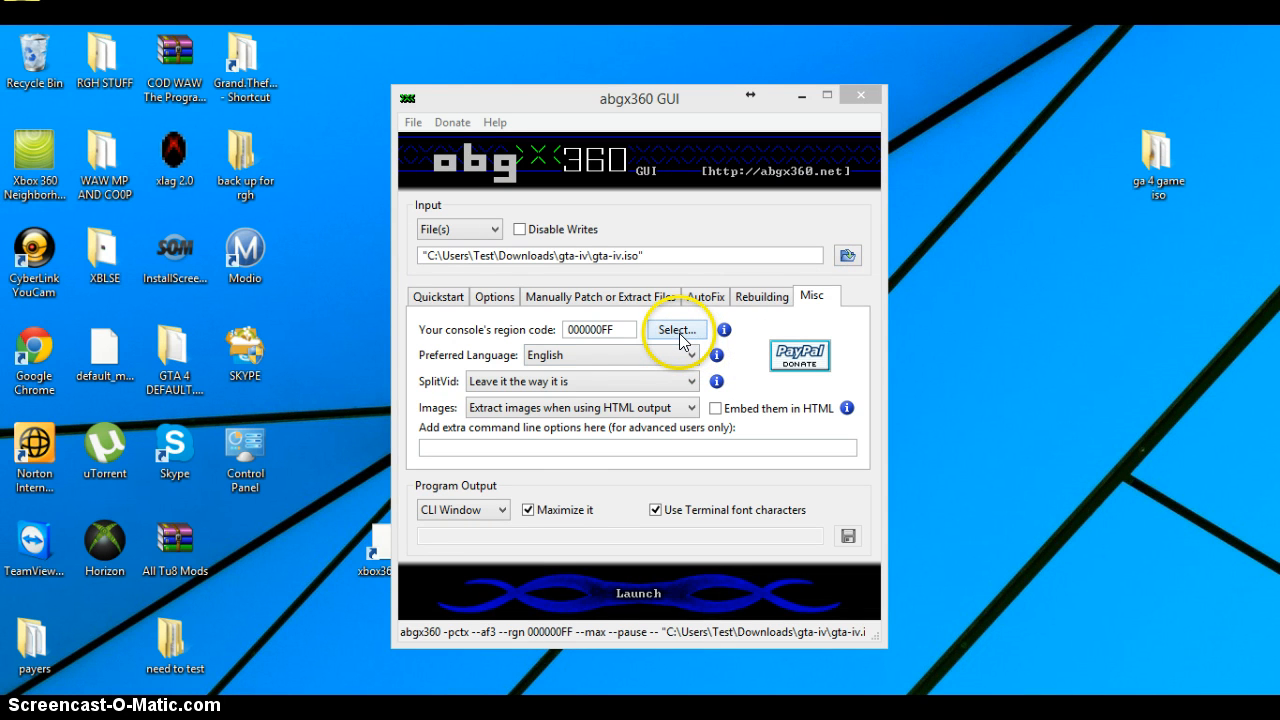
Step: Review the list of console regions and dismiss it without changing the selection
{"action": "left_click_drag", "start_coordinate": [648, 102], "coordinate": [690, 103]}
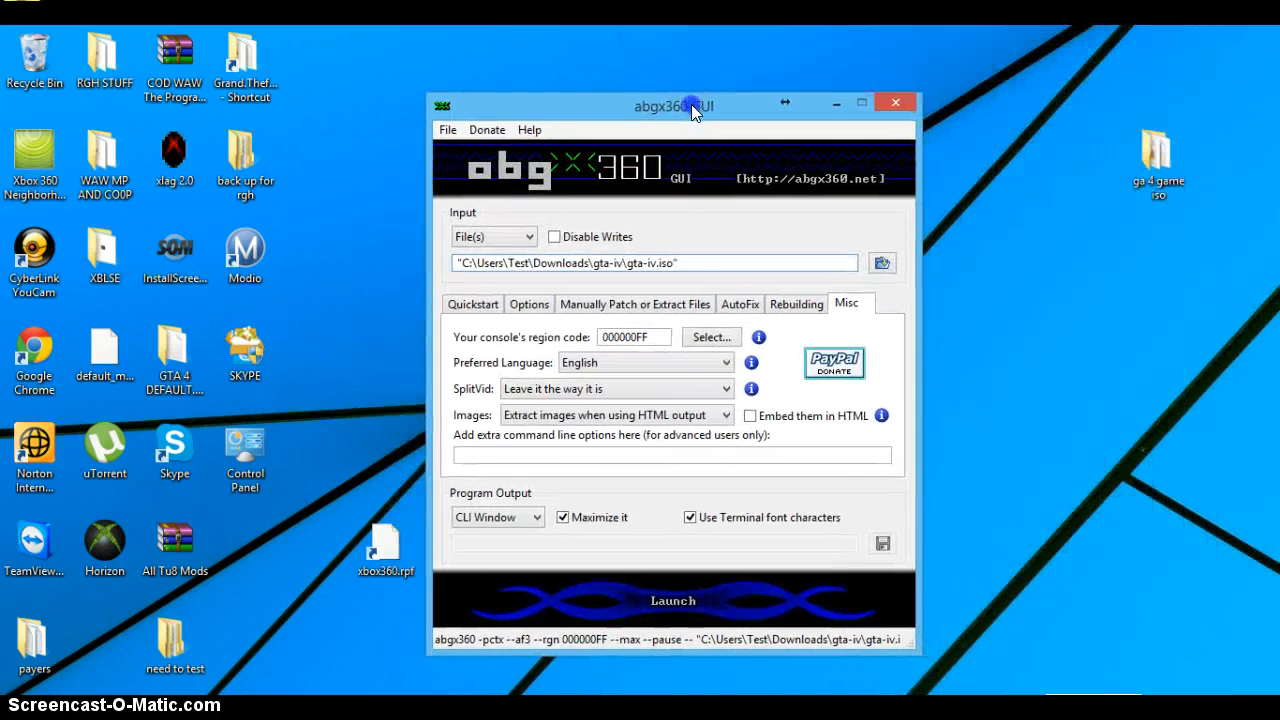
{"action": "left_click", "coordinate": [708, 337]}
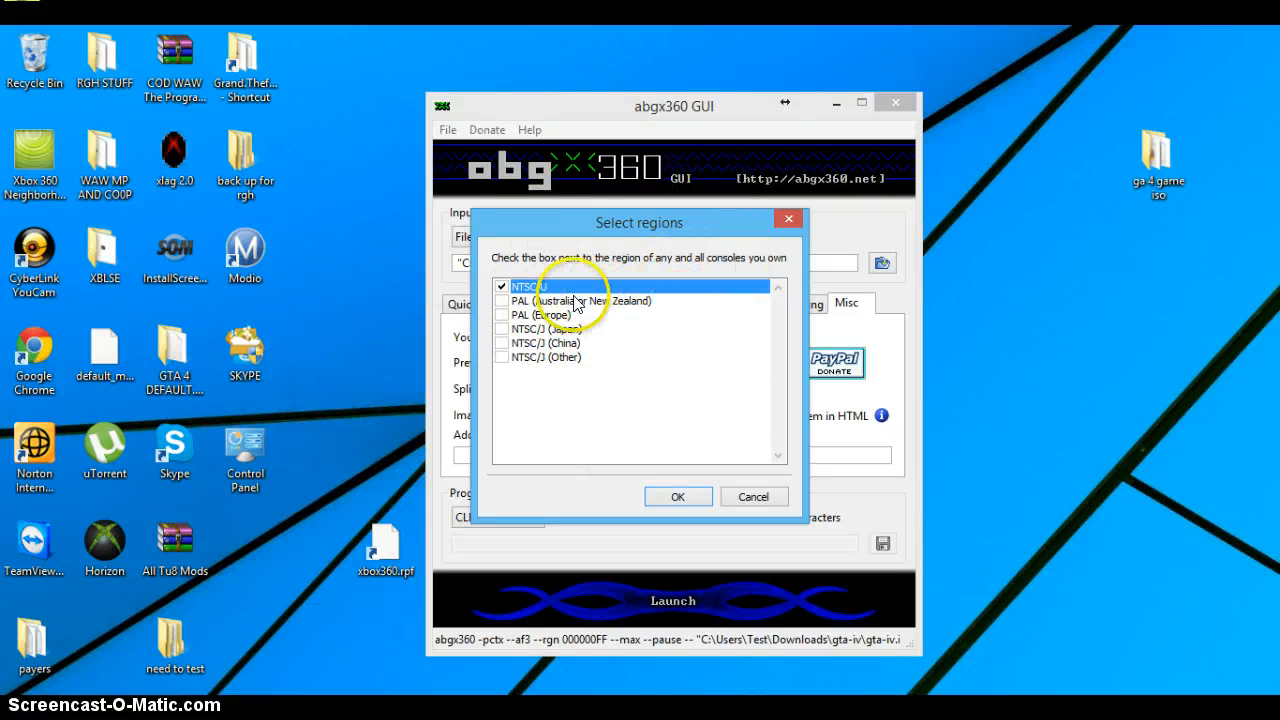
{"action": "left_click", "coordinate": [787, 219]}
Step: Switch to Xbox Backup Creator and show its image tools
{"action": "left_click", "coordinate": [472, 712]}
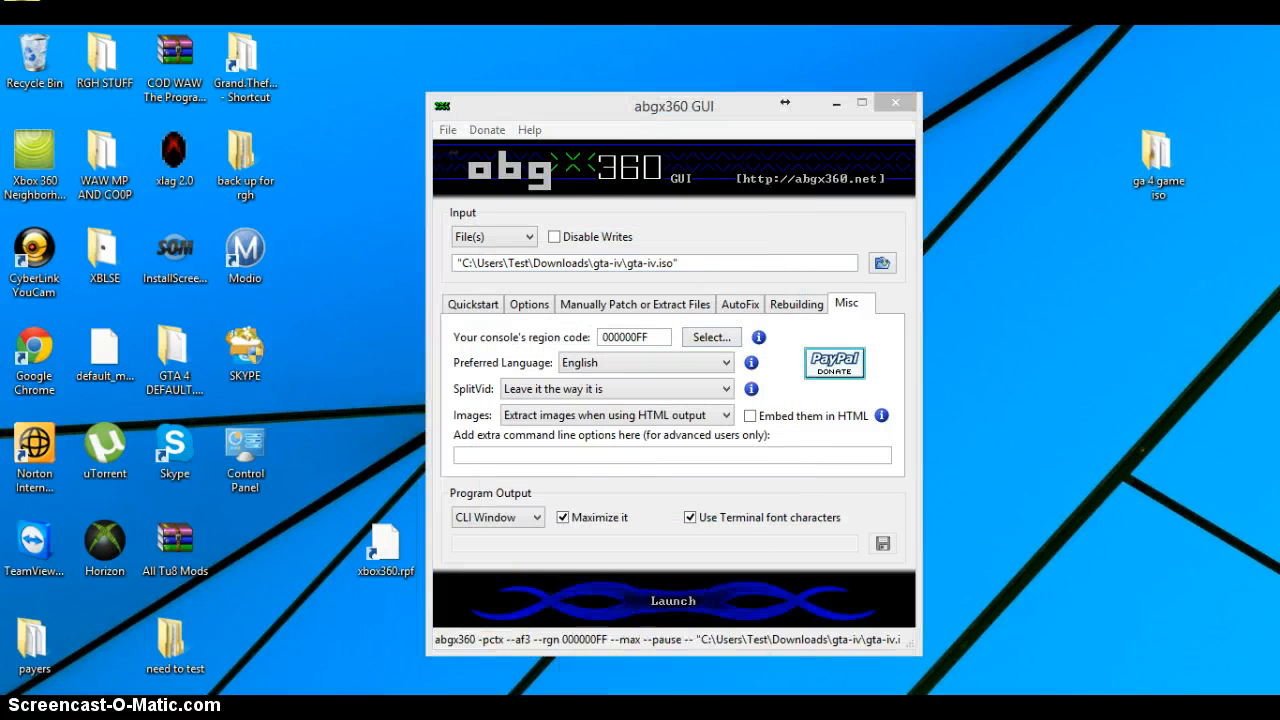
{"action": "left_click_drag", "start_coordinate": [427, 166], "coordinate": [442, 137]}
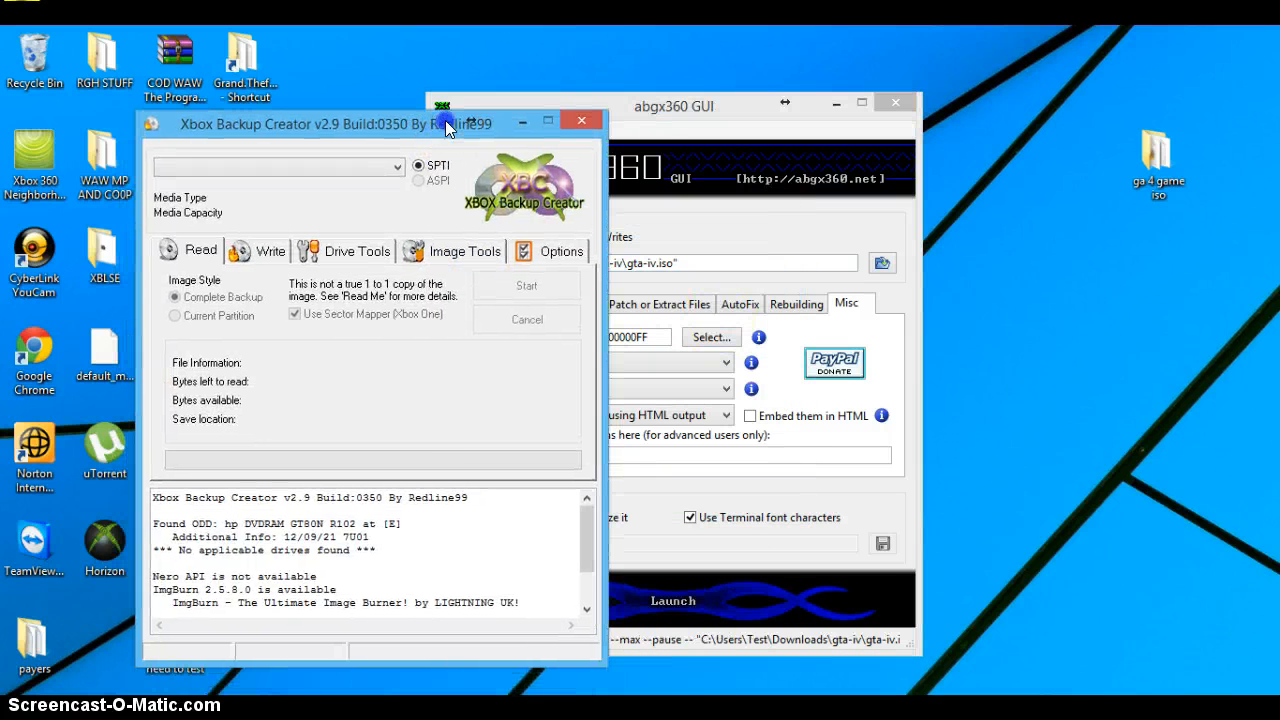
{"action": "left_click", "coordinate": [445, 258]}
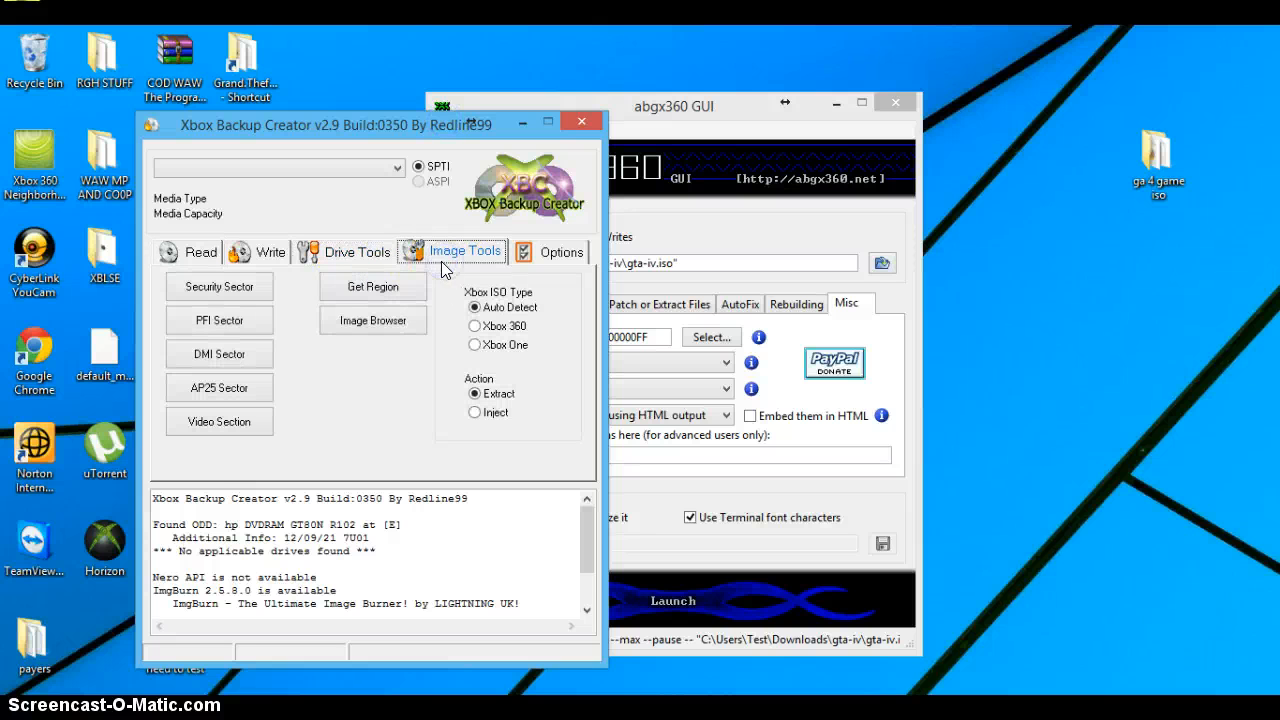
Step: Get the region information of the gta-iv ISO in the Downloads gta-iv folder, and minimize Xbox Backup Creator
{"action": "left_click", "coordinate": [363, 286]}
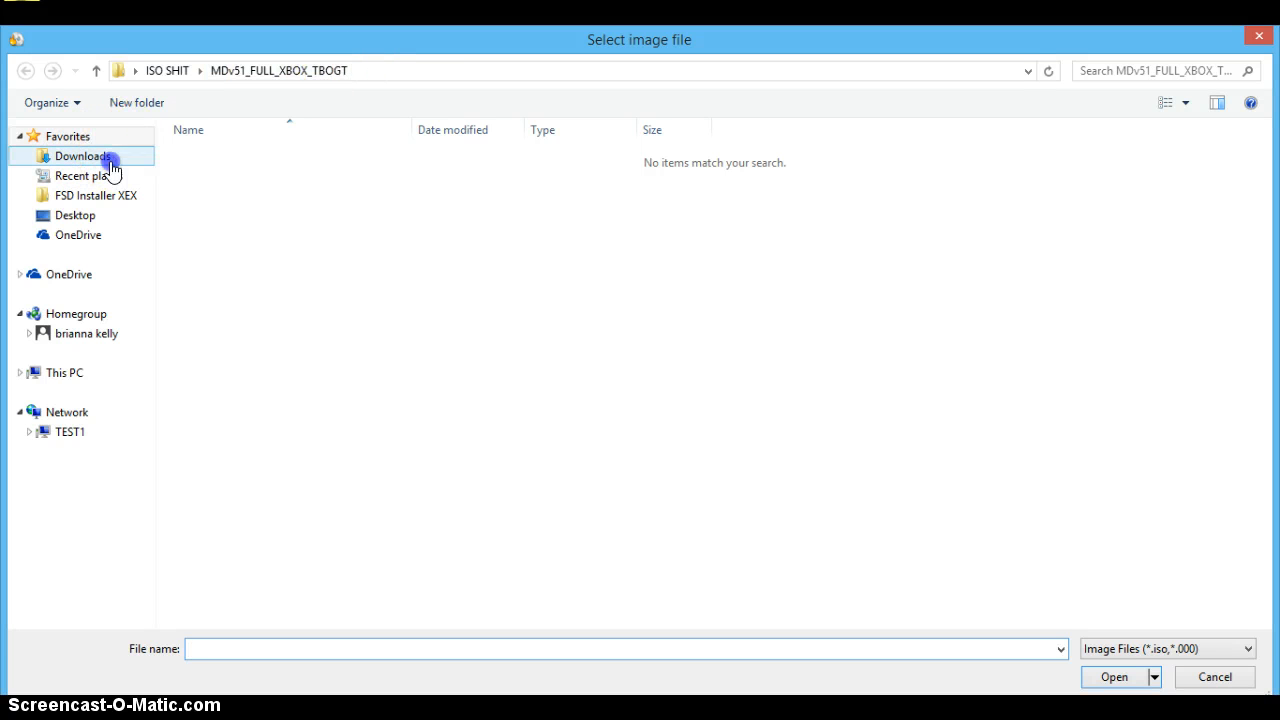
{"action": "left_click", "coordinate": [100, 160]}
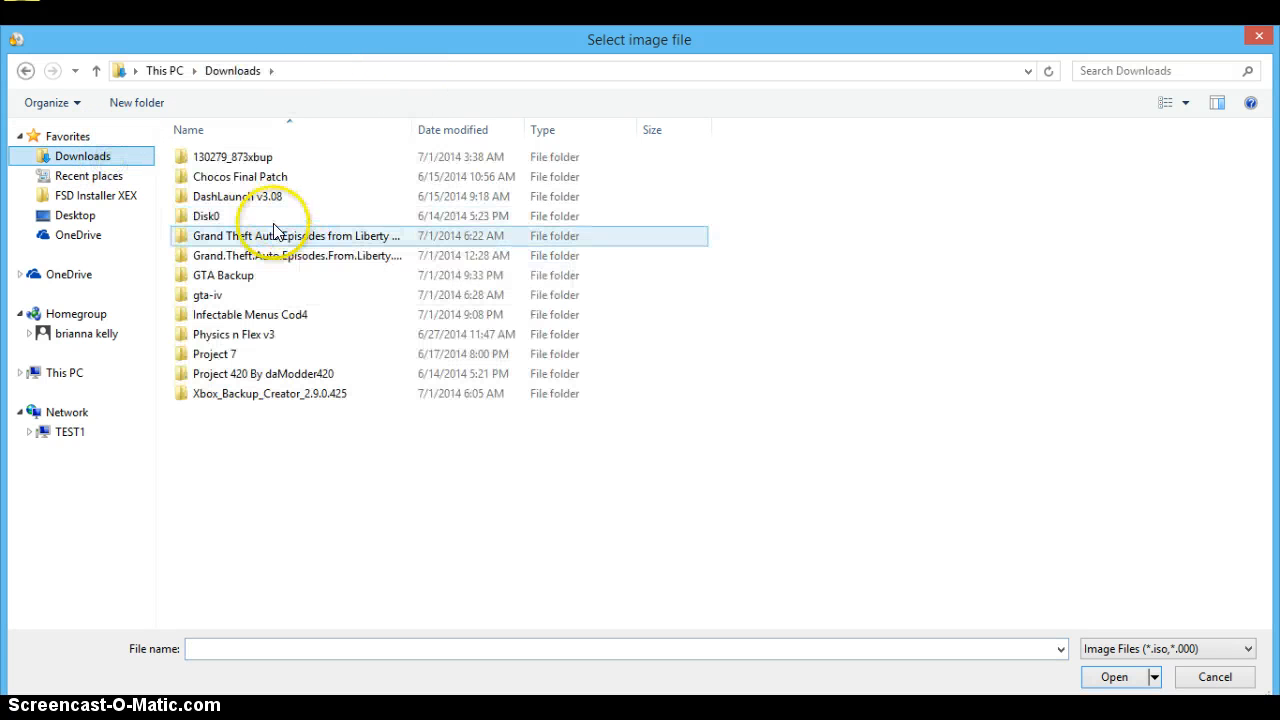
{"action": "double_click", "coordinate": [241, 276]}
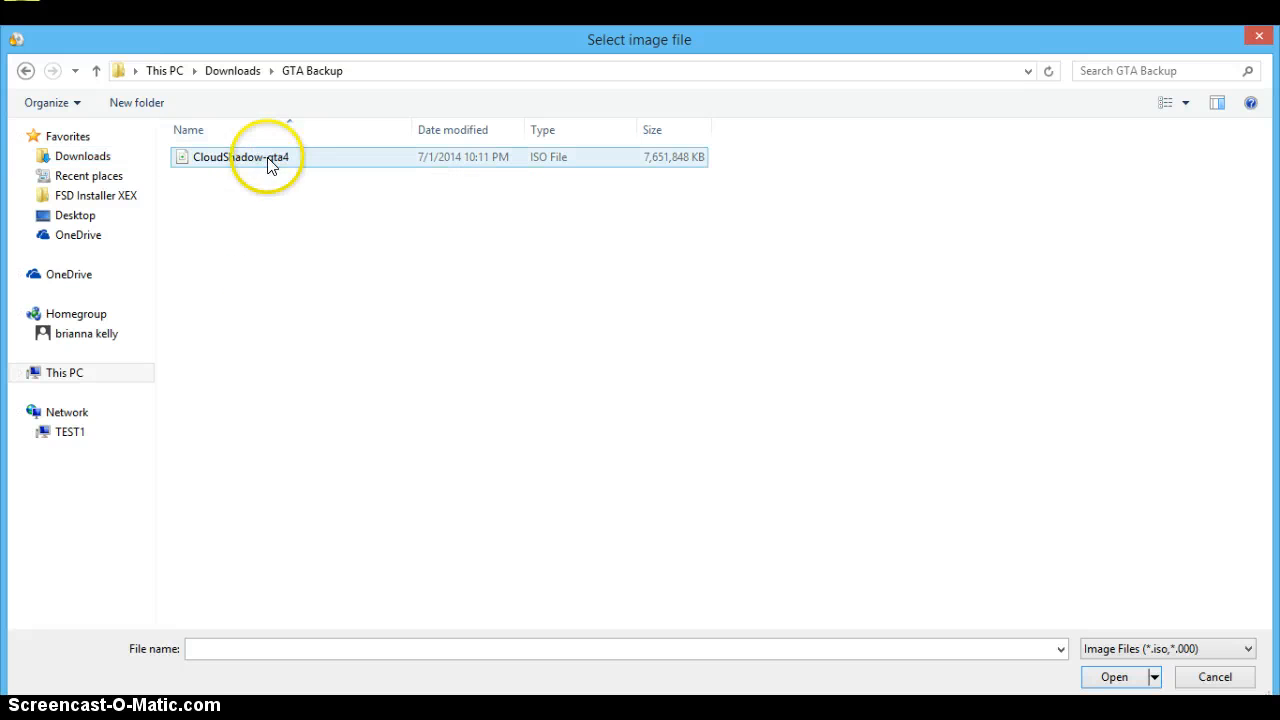
{"action": "key", "text": "BackSpace"}
{"action": "key", "text": "Down"}
{"action": "key", "text": "Return"}
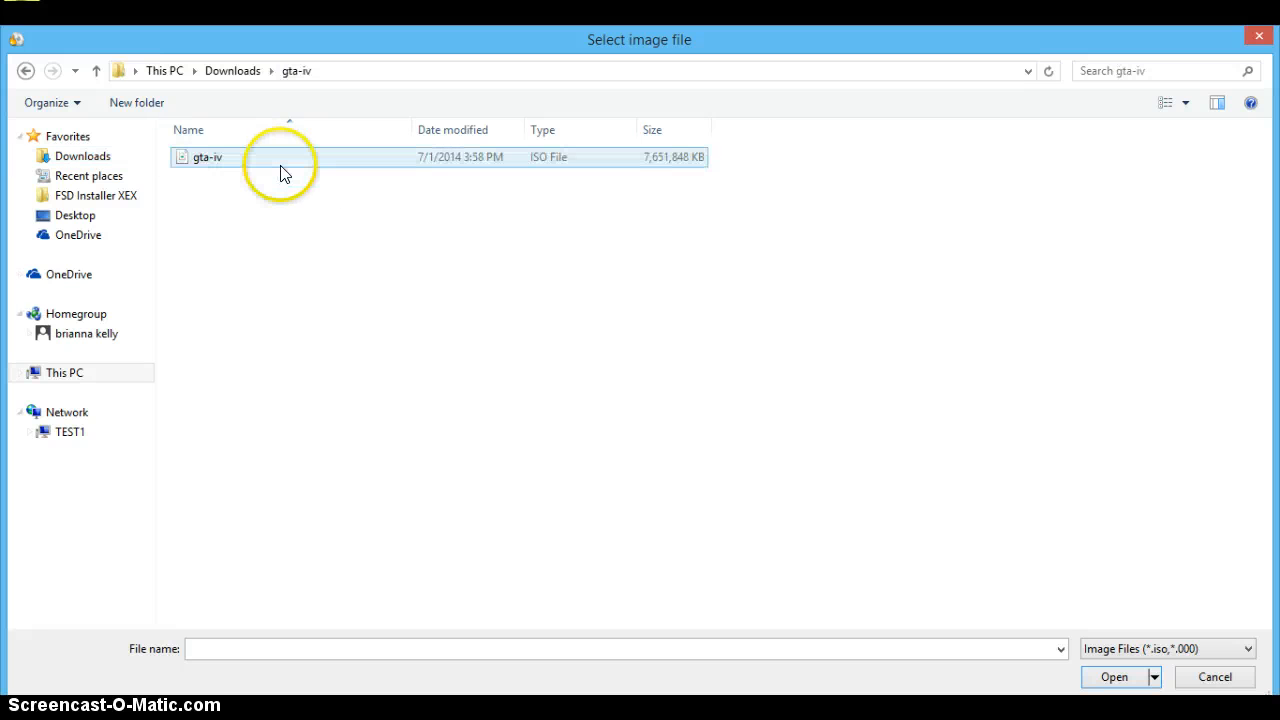
{"action": "double_click", "coordinate": [282, 164]}
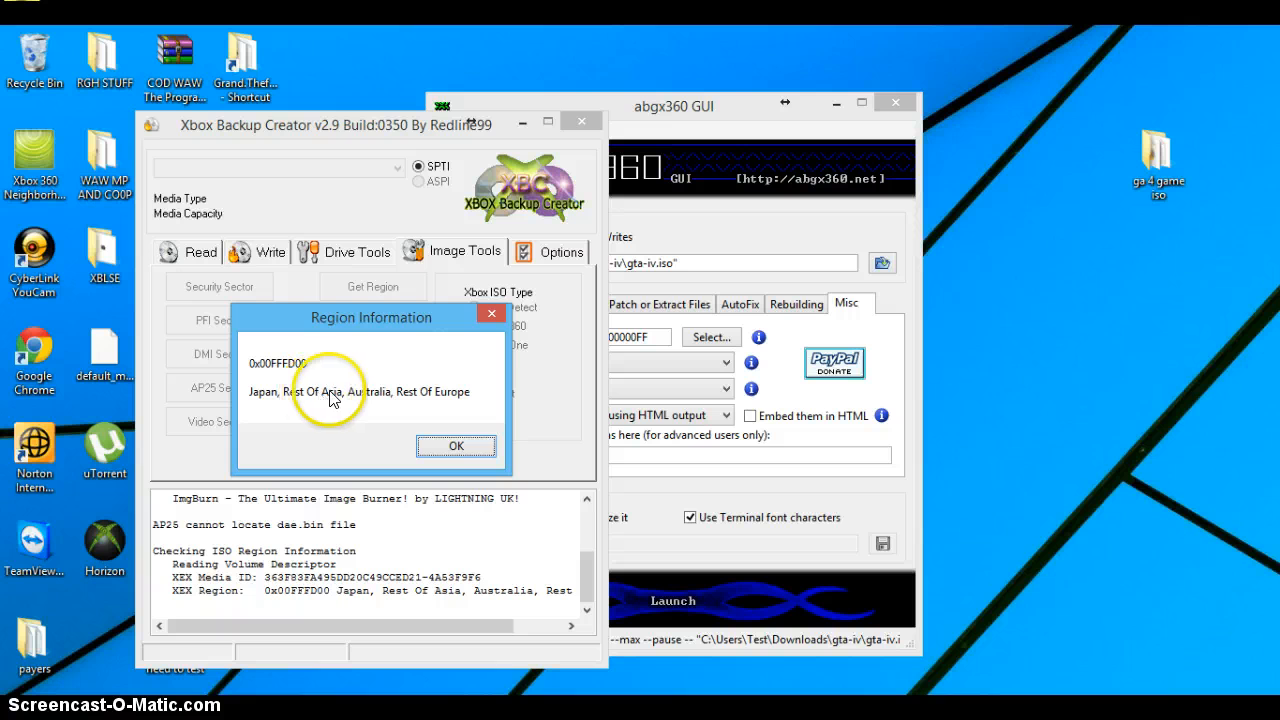
{"action": "left_click", "coordinate": [455, 450]}
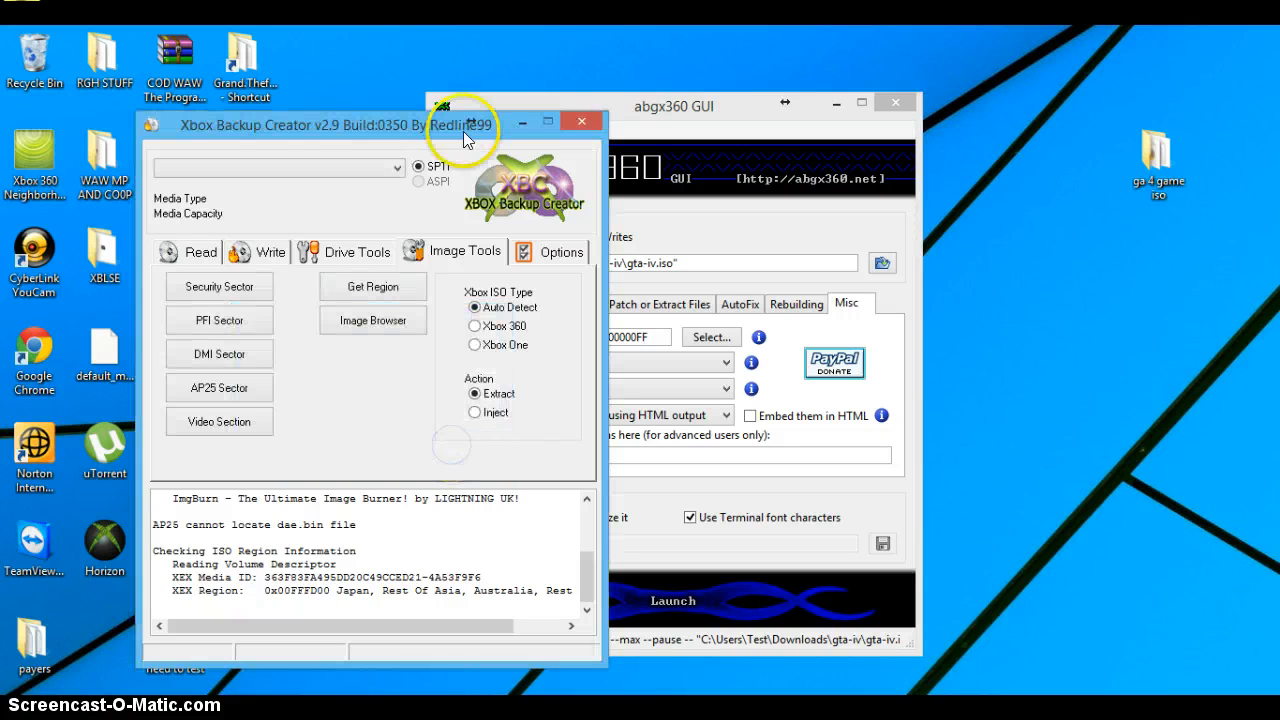
{"action": "left_click", "coordinate": [523, 122]}
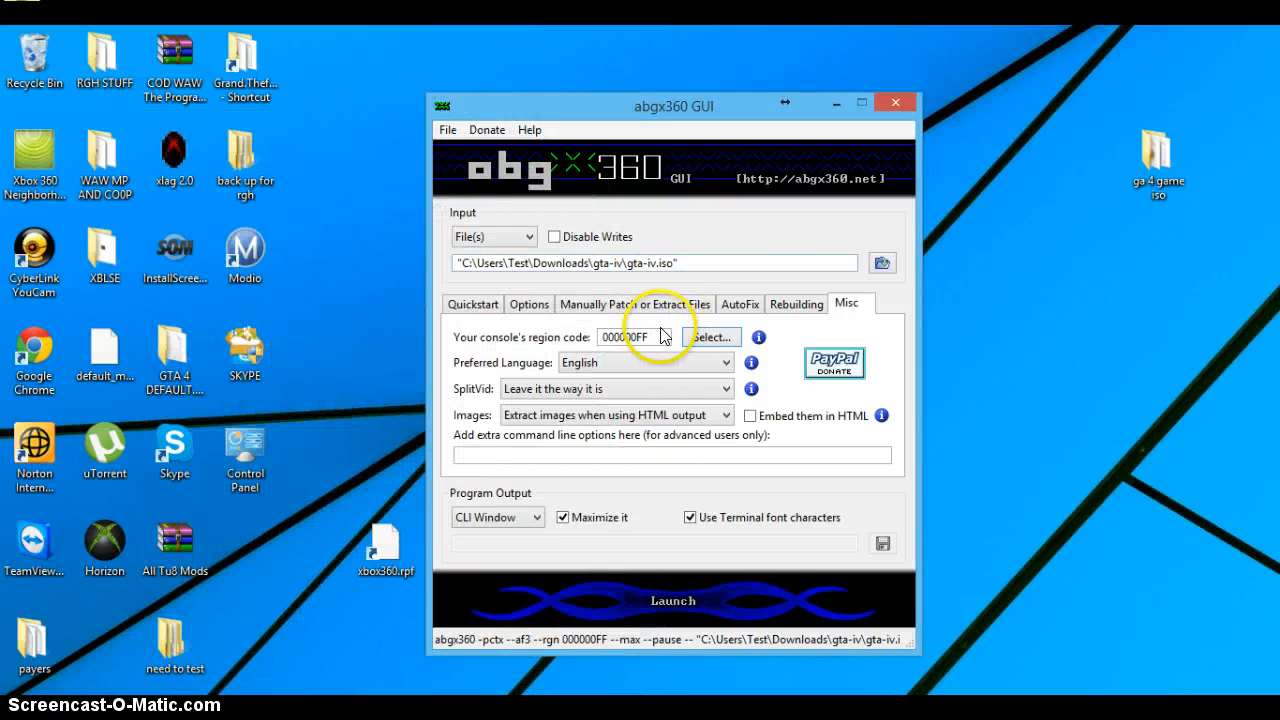
Step: Set the console region to PAL (Europe) only, deselecting NTSC/U
{"action": "left_click", "coordinate": [708, 338]}
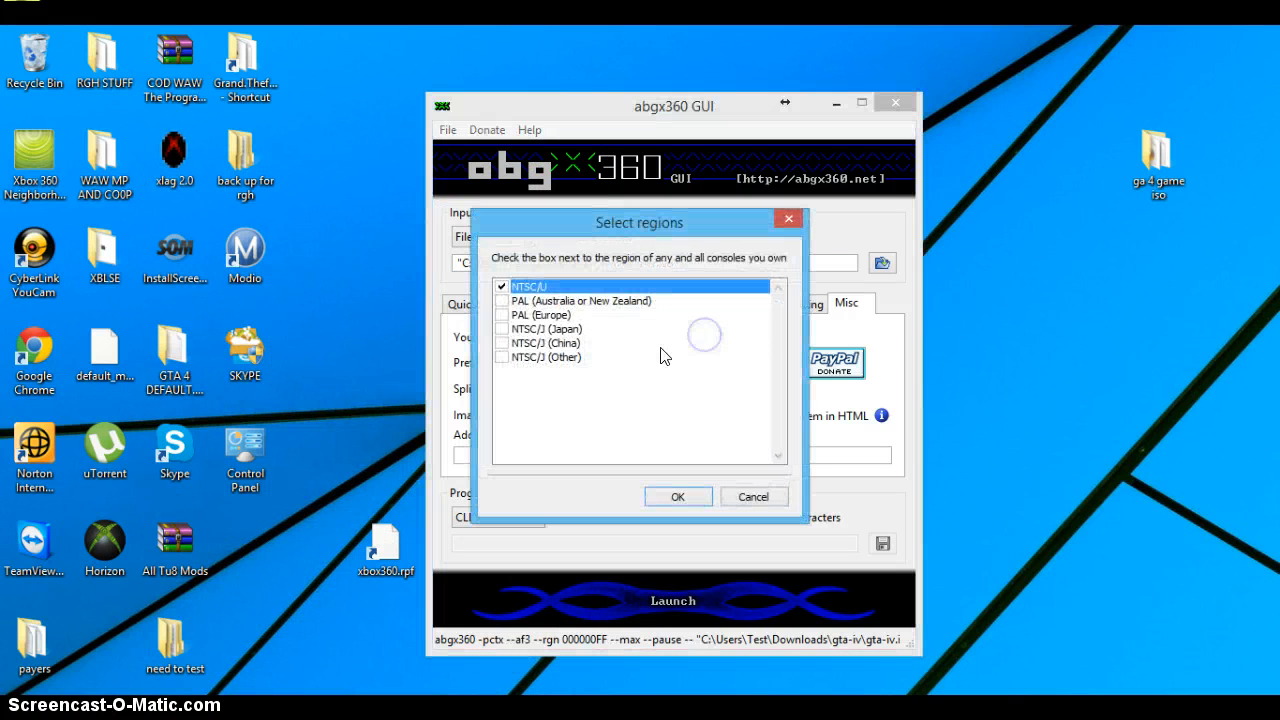
{"action": "left_click", "coordinate": [503, 315]}
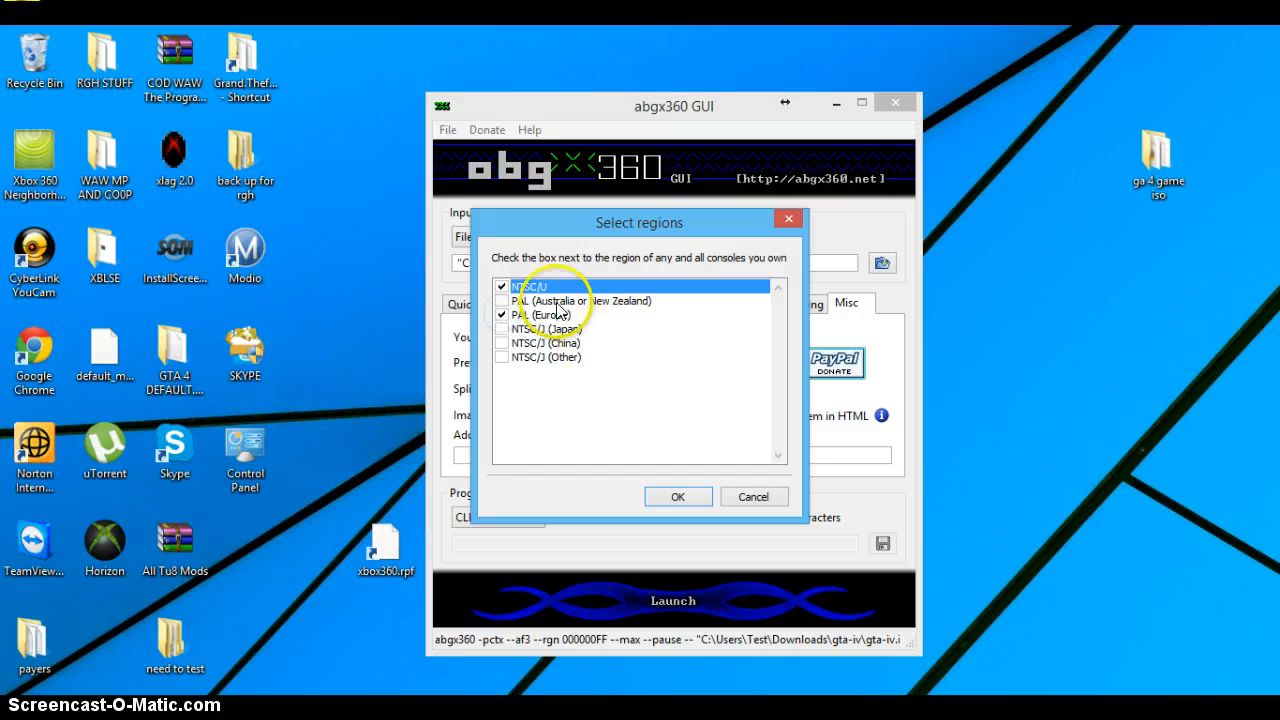
{"action": "left_click", "coordinate": [502, 287]}
{"action": "left_click", "coordinate": [695, 497]}
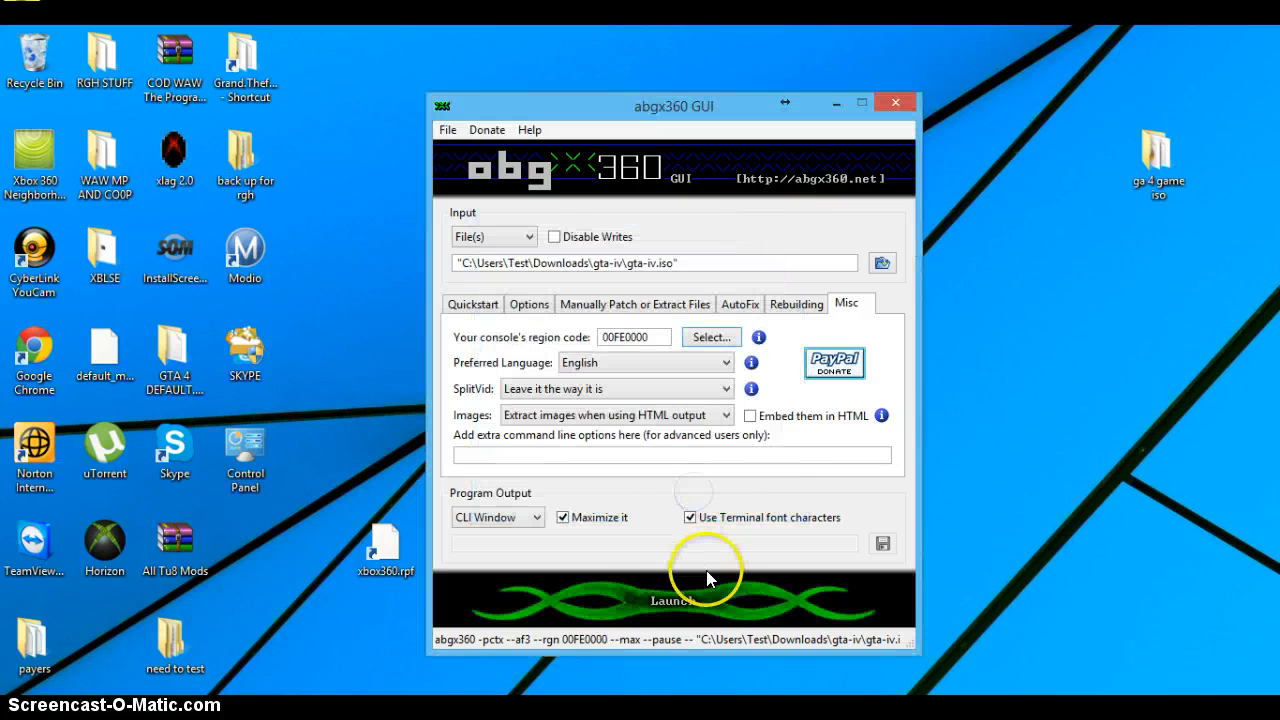
Step: Check the gta-iv ISO against the PAL (Europe) region, examine the output, and close it
{"action": "left_click", "coordinate": [706, 572]}
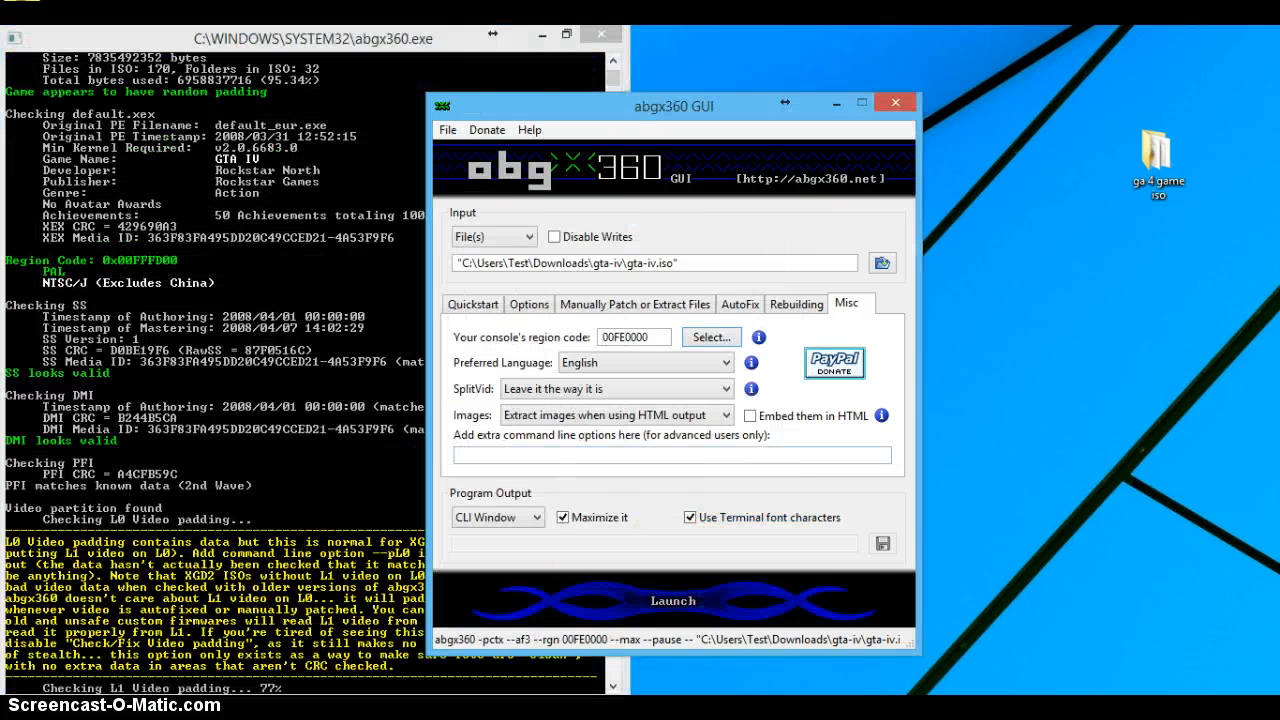
{"action": "left_click", "coordinate": [610, 73]}
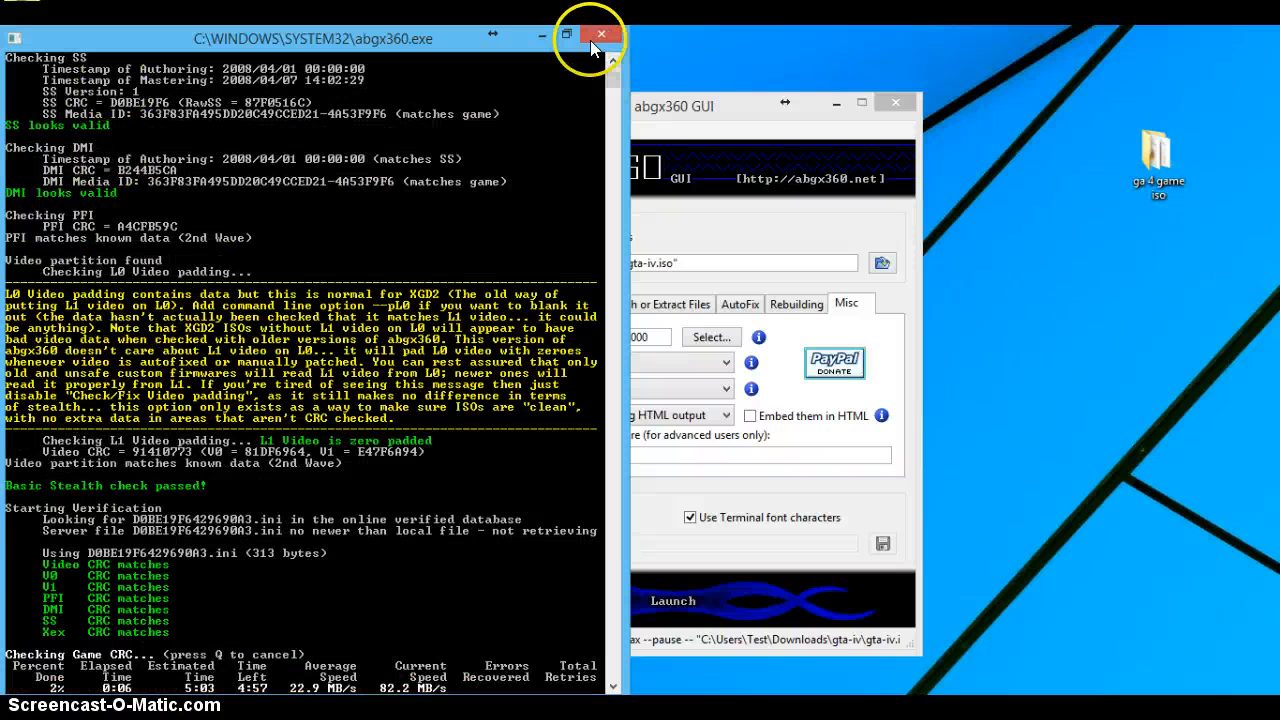
{"action": "left_click_drag", "start_coordinate": [607, 82], "coordinate": [612, 75]}
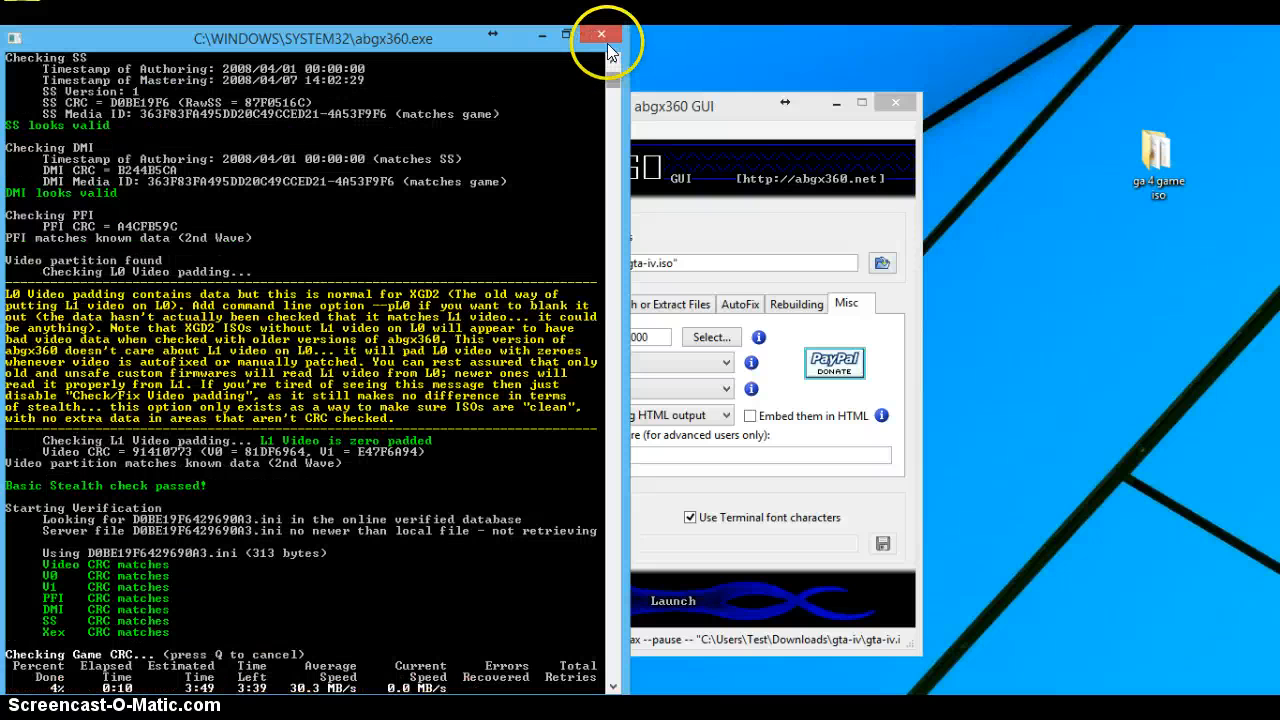
{"action": "left_click", "coordinate": [603, 36]}
Step: Set the console region to PAL (Australia or New Zealand) only and run the ISO check again
{"action": "left_click", "coordinate": [706, 337]}
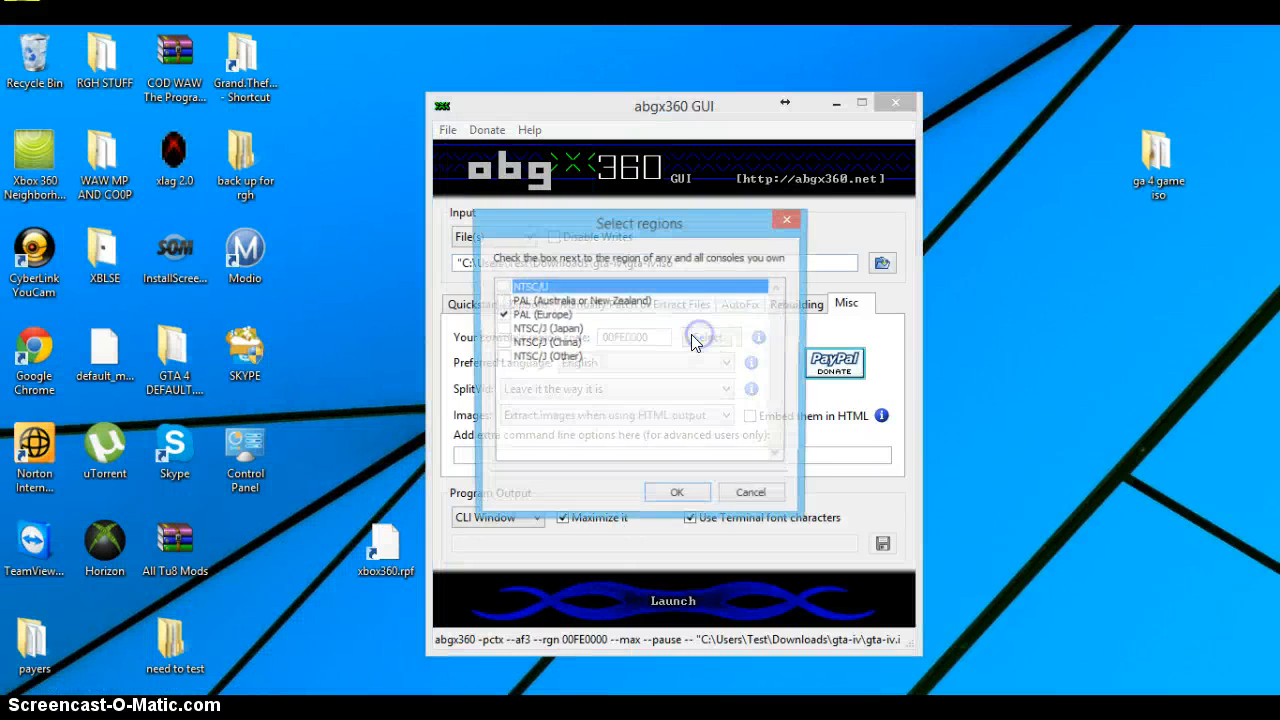
{"action": "left_click", "coordinate": [501, 301]}
{"action": "left_click", "coordinate": [713, 496]}
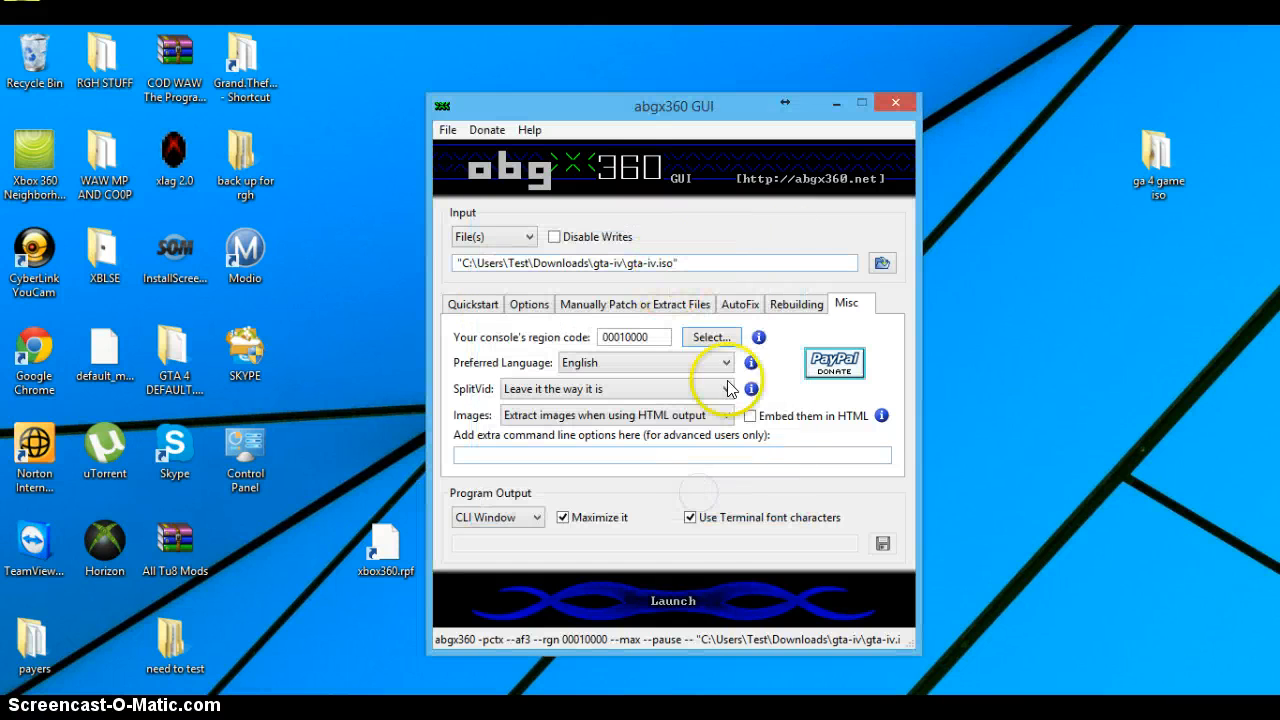
{"action": "left_click", "coordinate": [700, 580]}
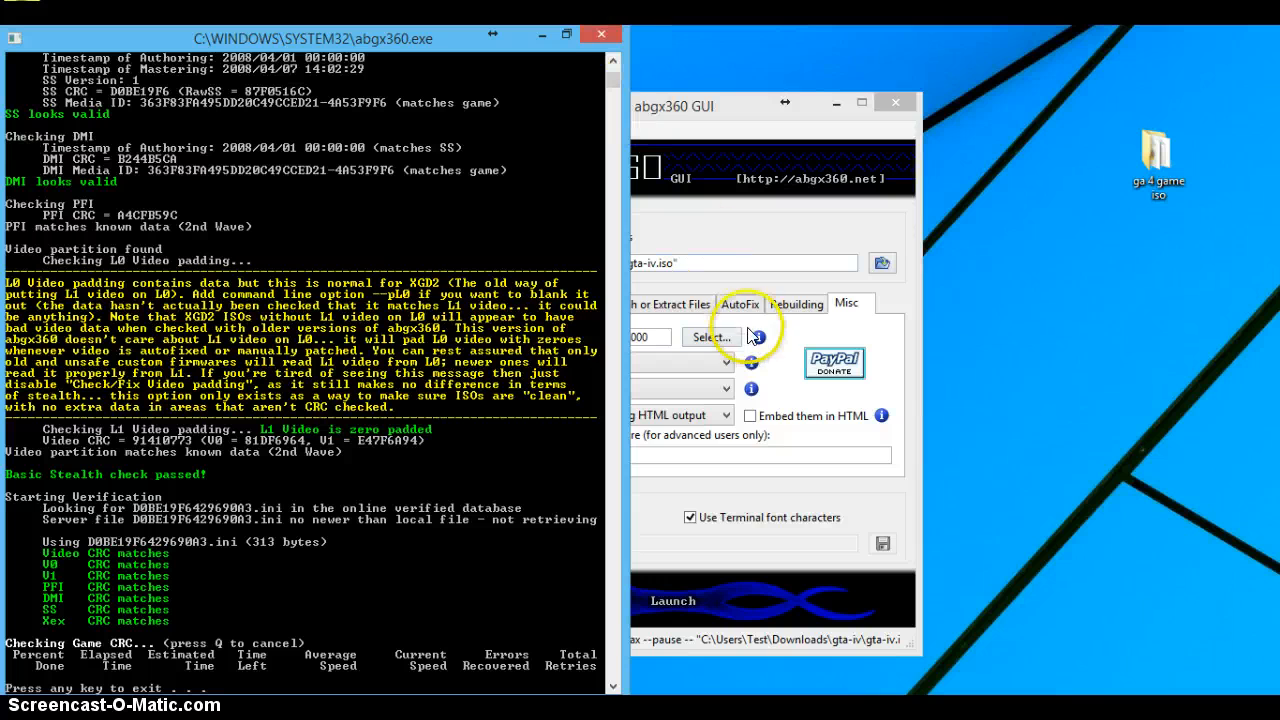
Step: Add NTSC/J (Japan) to the console regions, rerun the ISO check, and close its output
{"action": "left_click", "coordinate": [718, 337]}
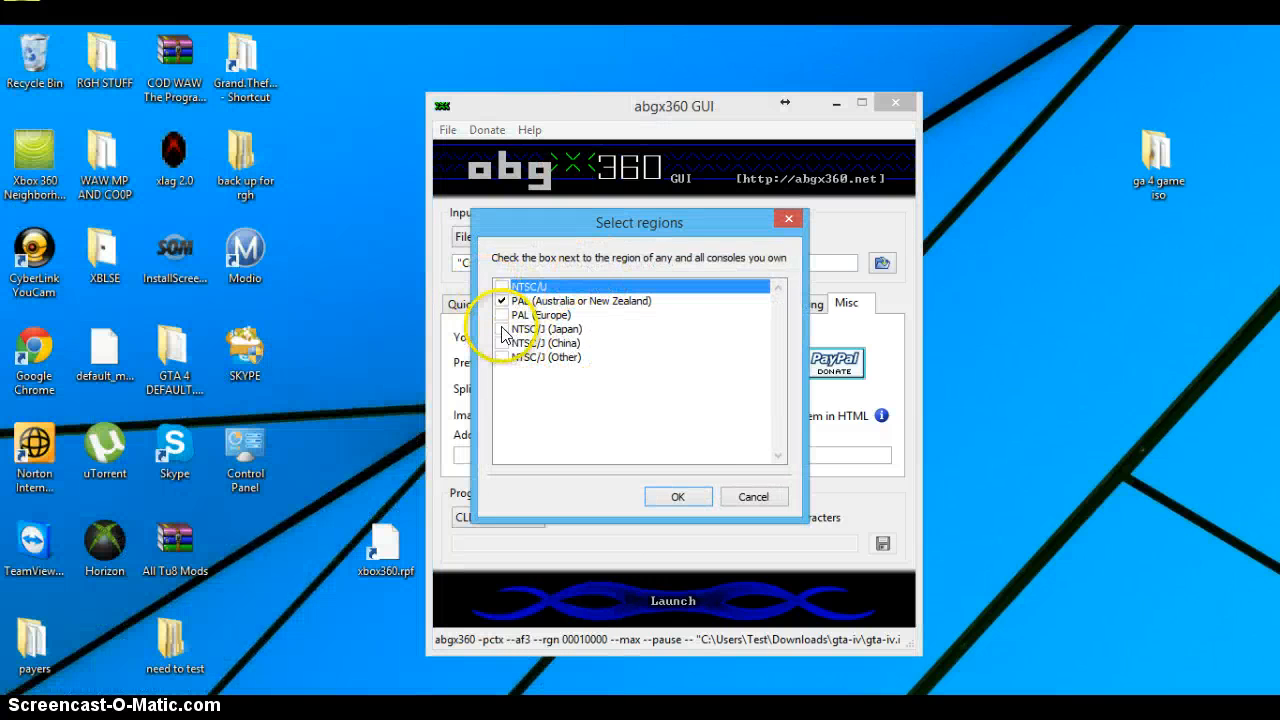
{"action": "left_click", "coordinate": [503, 330]}
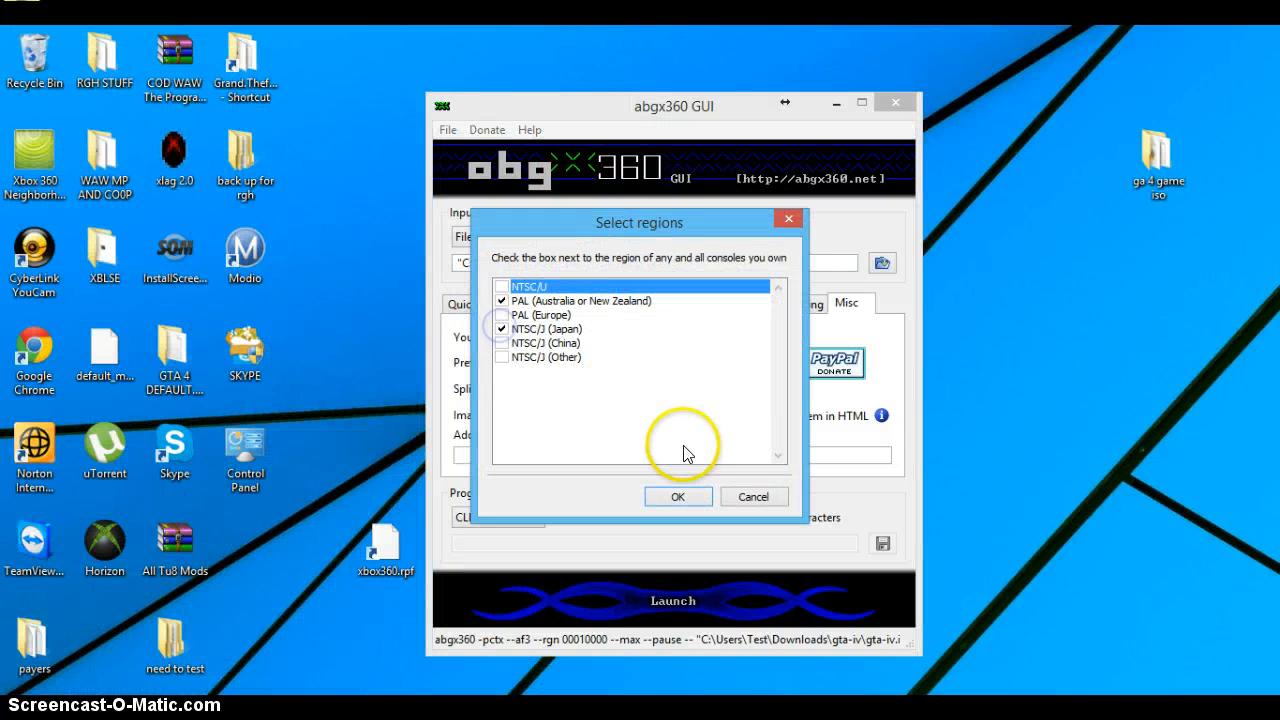
{"action": "left_click", "coordinate": [665, 498]}
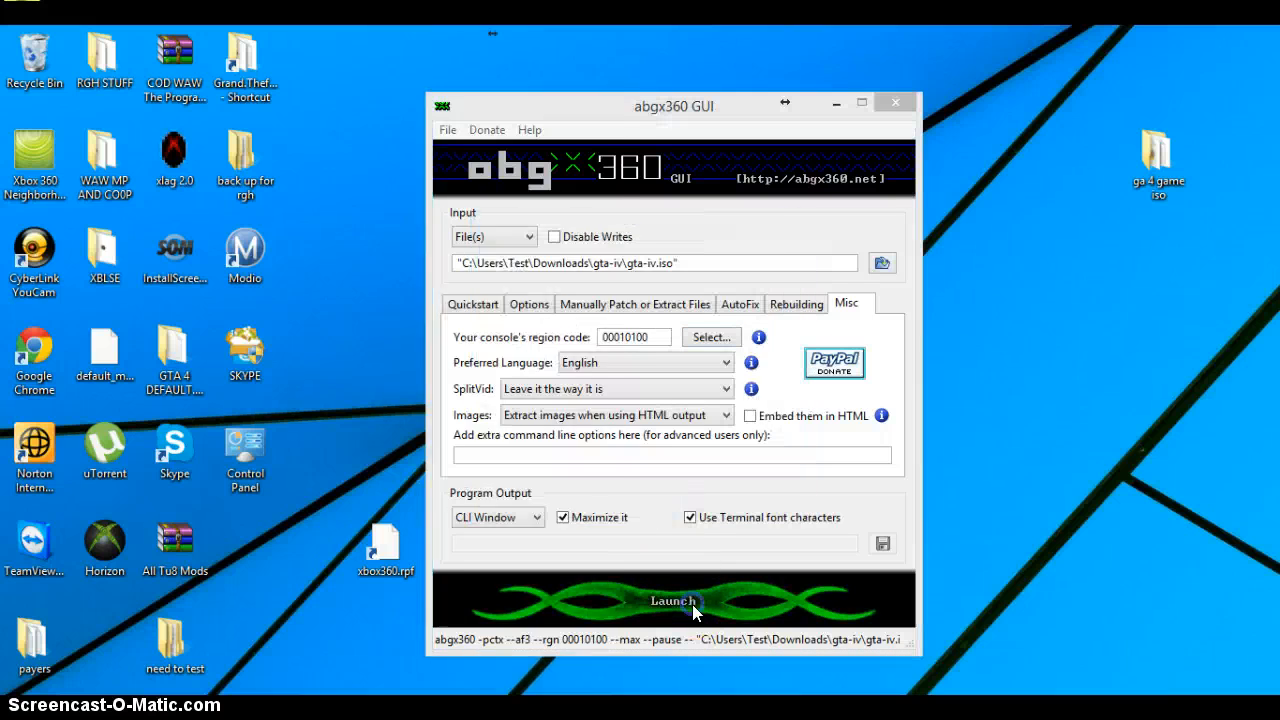
{"action": "left_click", "coordinate": [692, 604]}
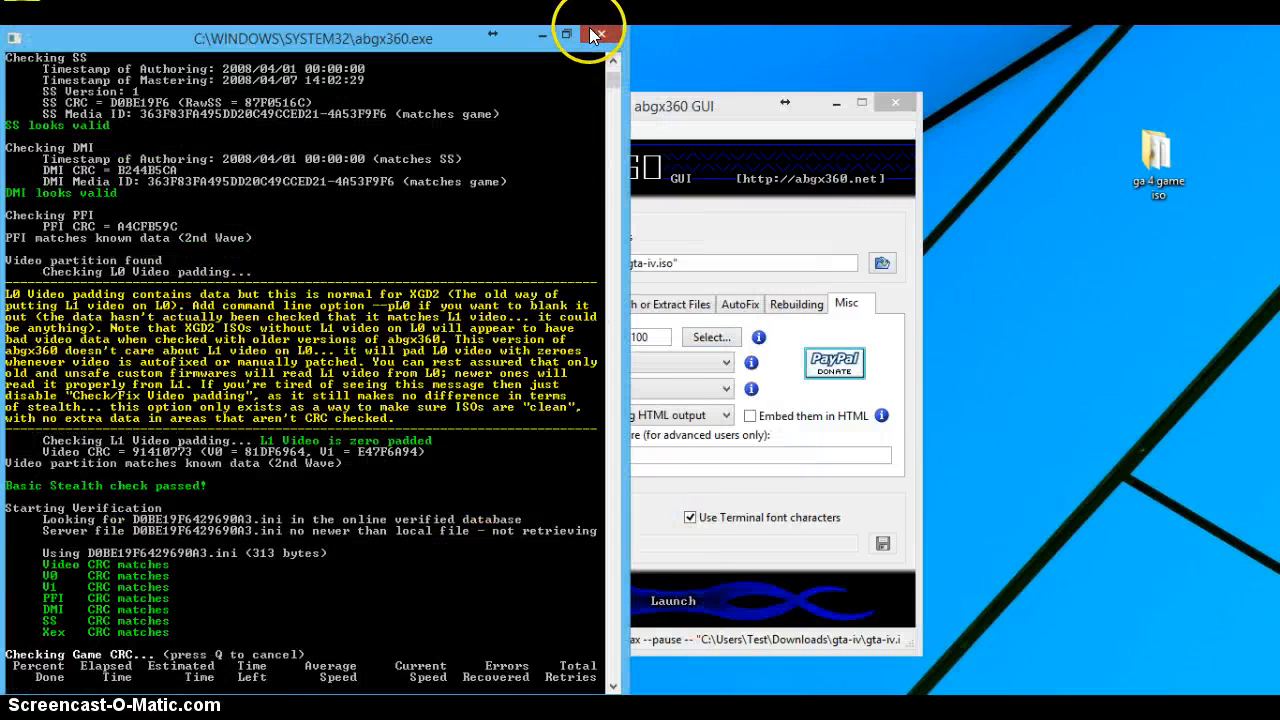
{"action": "left_click", "coordinate": [601, 34]}
Step: Set the console region to NTSC/J (Japan) only, rerun the gta-iv ISO check, and close its output
{"action": "left_click", "coordinate": [714, 340]}
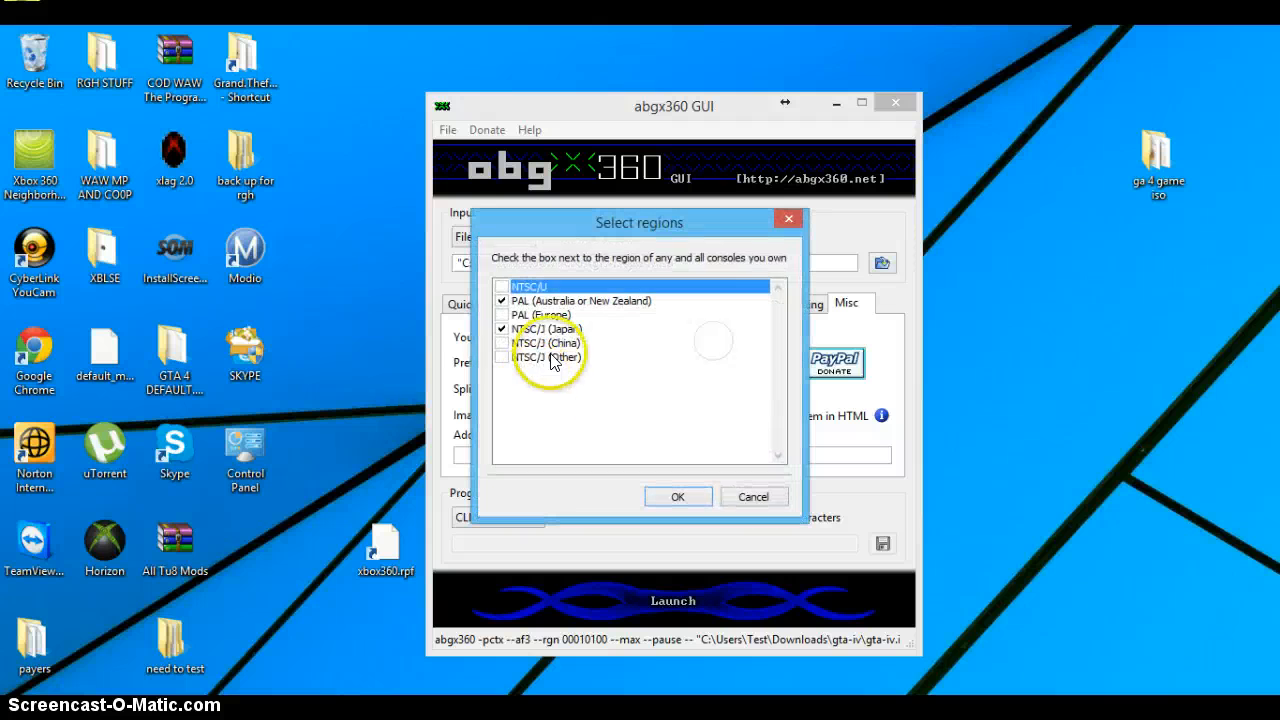
{"action": "left_click", "coordinate": [512, 343]}
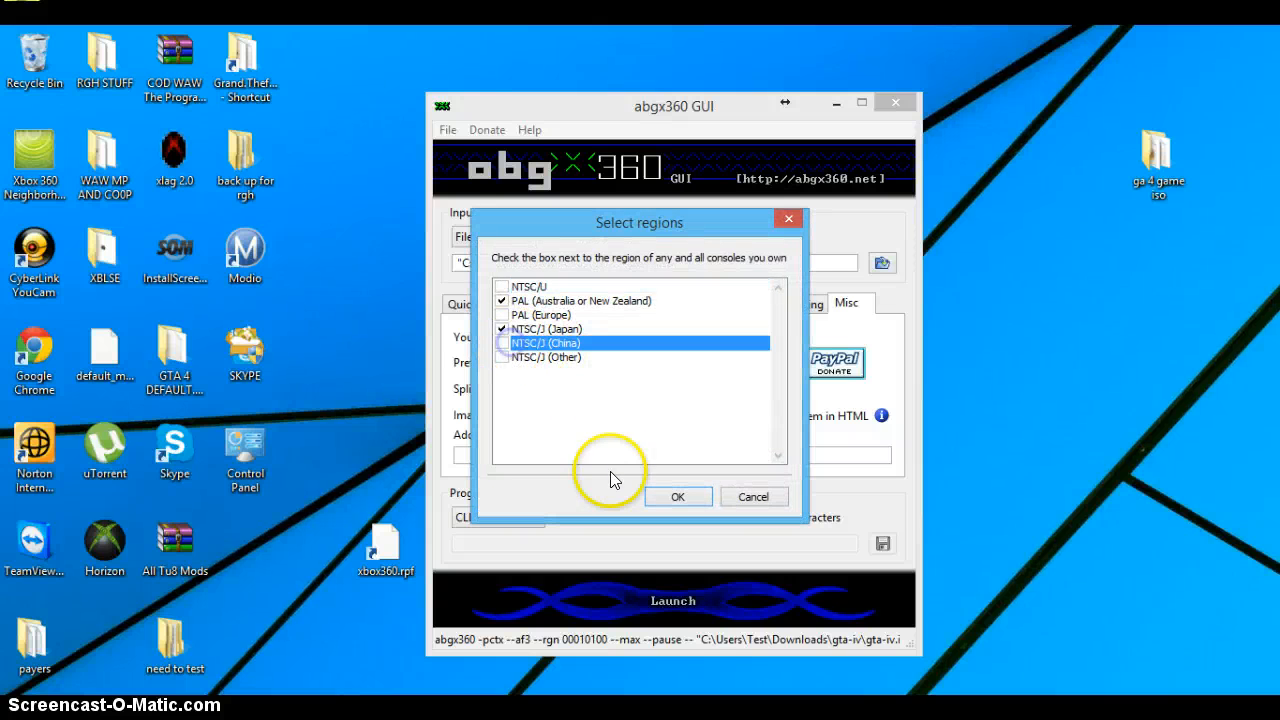
{"action": "left_click", "coordinate": [502, 343]}
{"action": "left_click", "coordinate": [502, 329]}
{"action": "left_click", "coordinate": [502, 301]}
{"action": "left_click", "coordinate": [502, 343]}
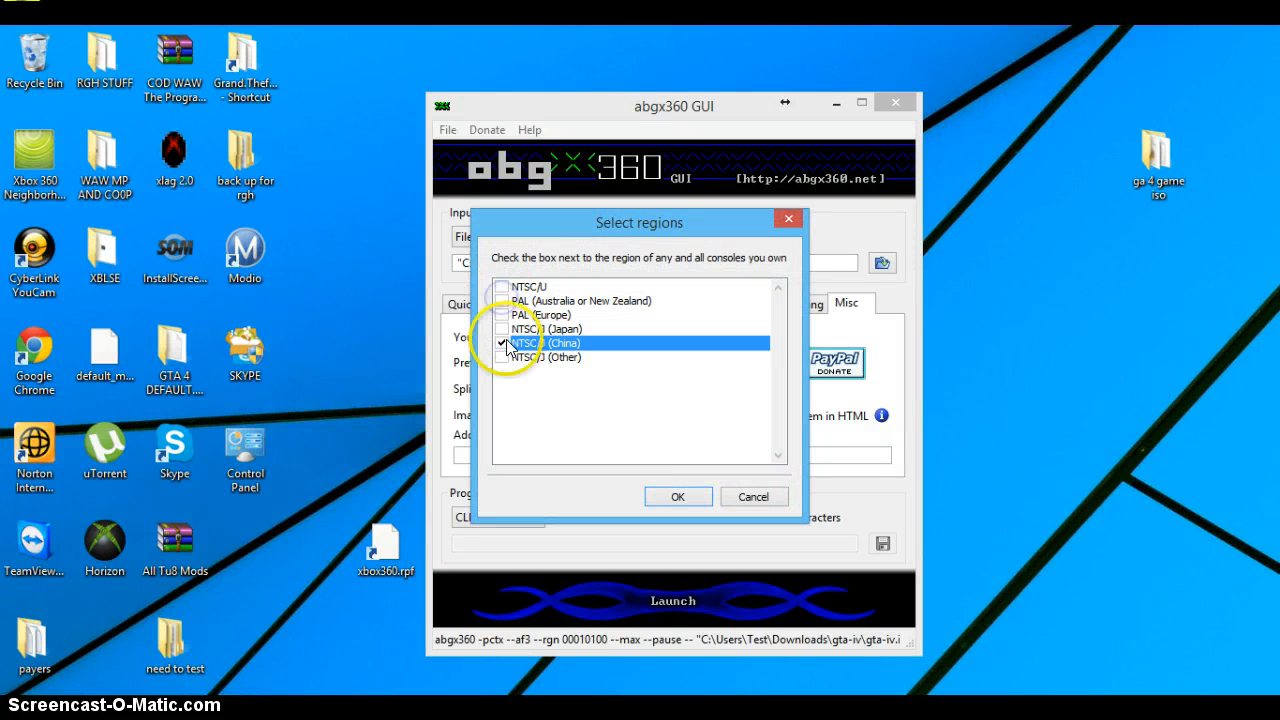
{"action": "left_click", "coordinate": [678, 497]}
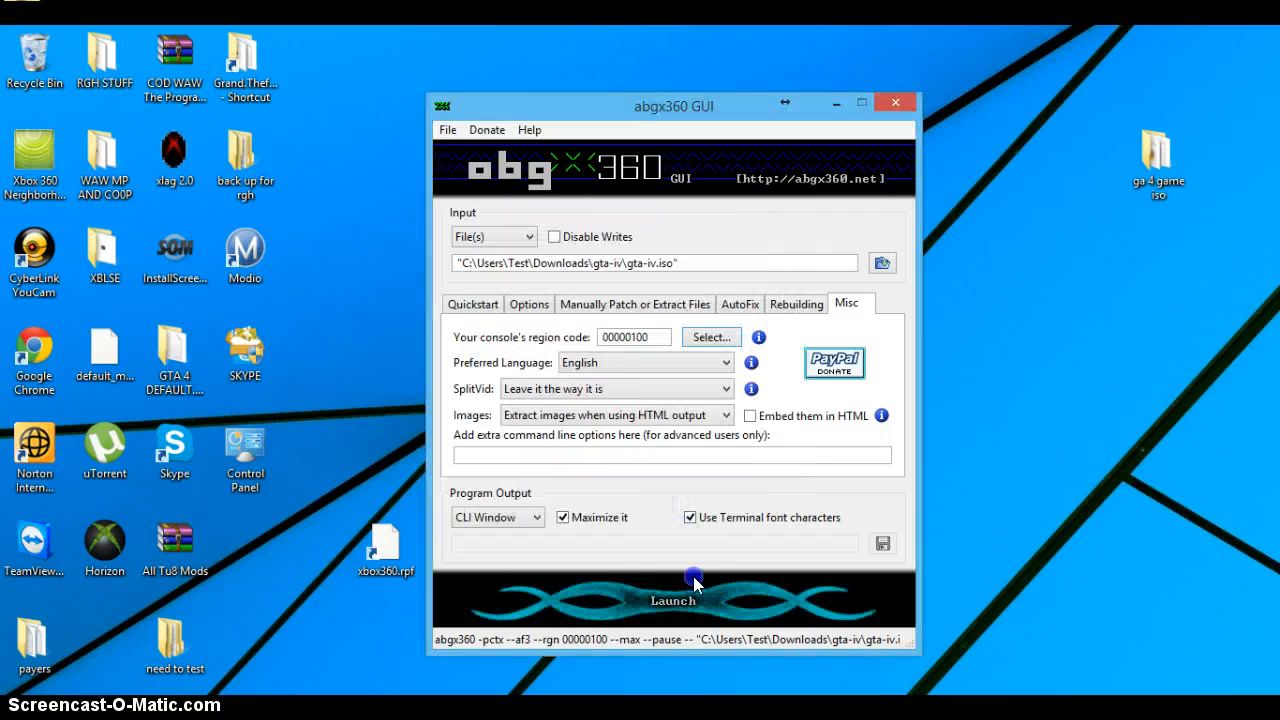
{"action": "left_click", "coordinate": [693, 576]}
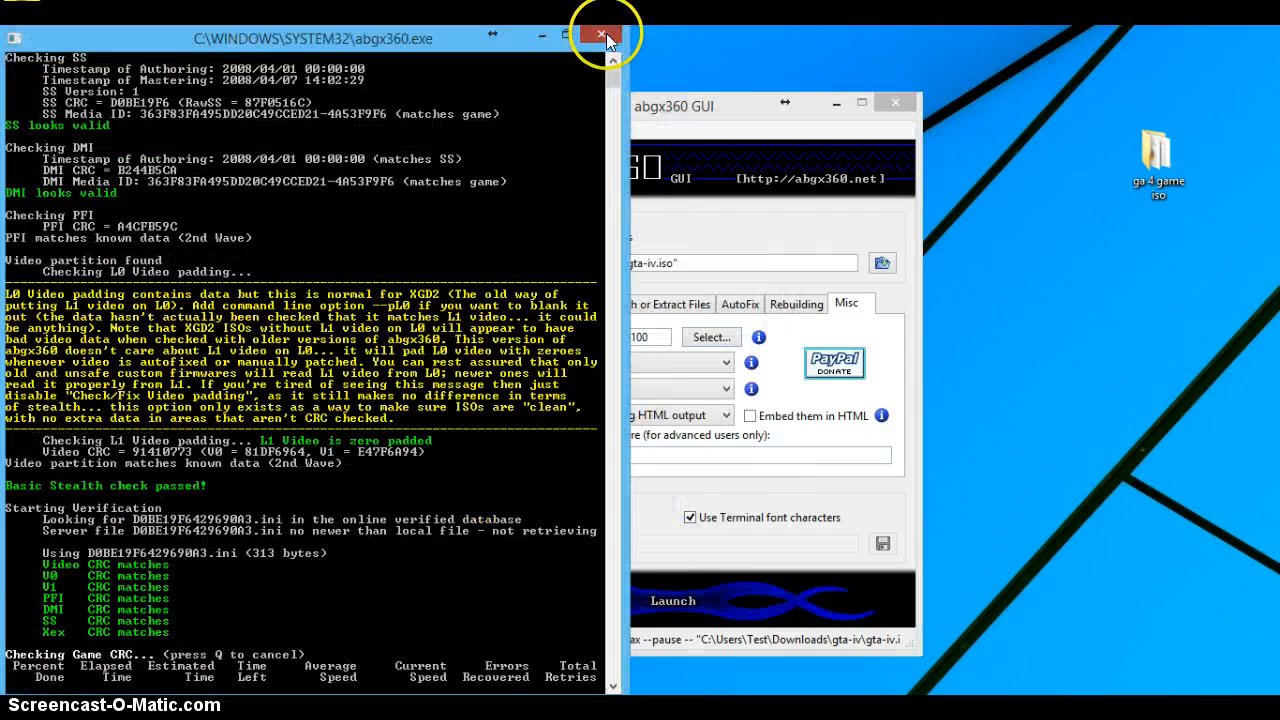
{"action": "left_click", "coordinate": [603, 35]}
Step: Set the console region to NTSC/J (China) only, run the ISO check, and review the game's region code before closing the output
{"action": "left_click", "coordinate": [728, 337]}
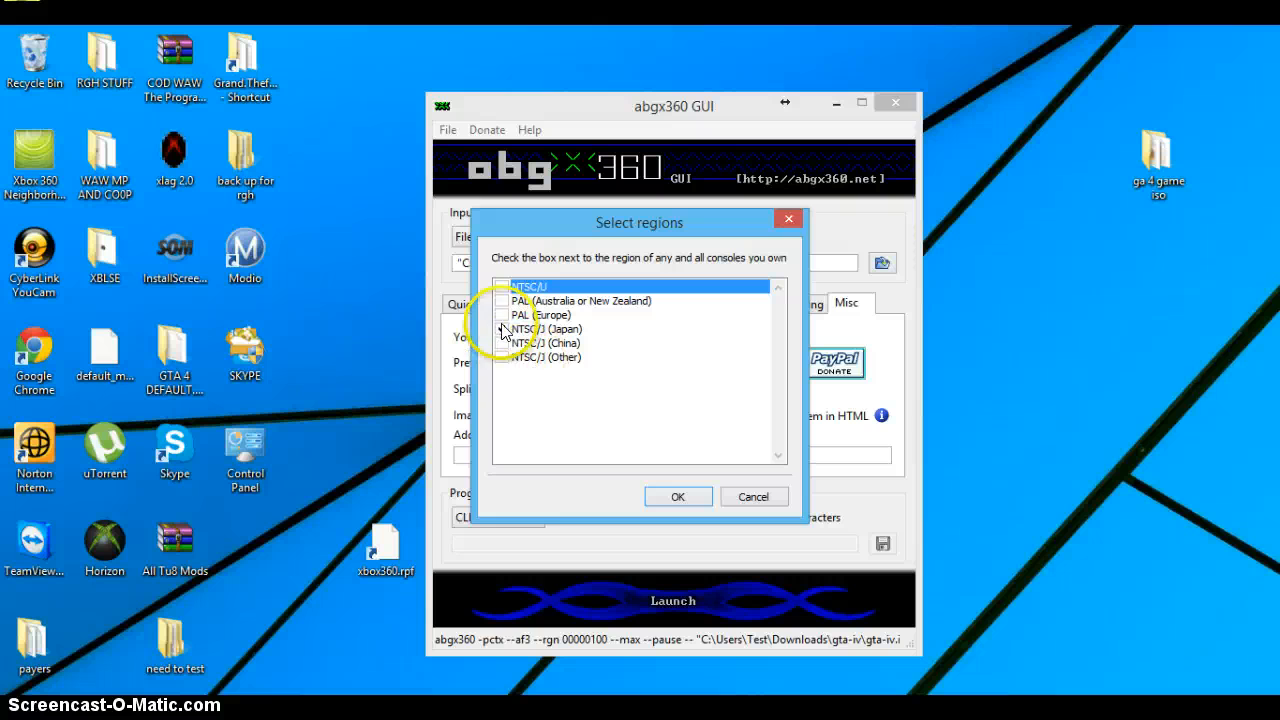
{"action": "left_click", "coordinate": [502, 329]}
{"action": "left_click", "coordinate": [502, 343]}
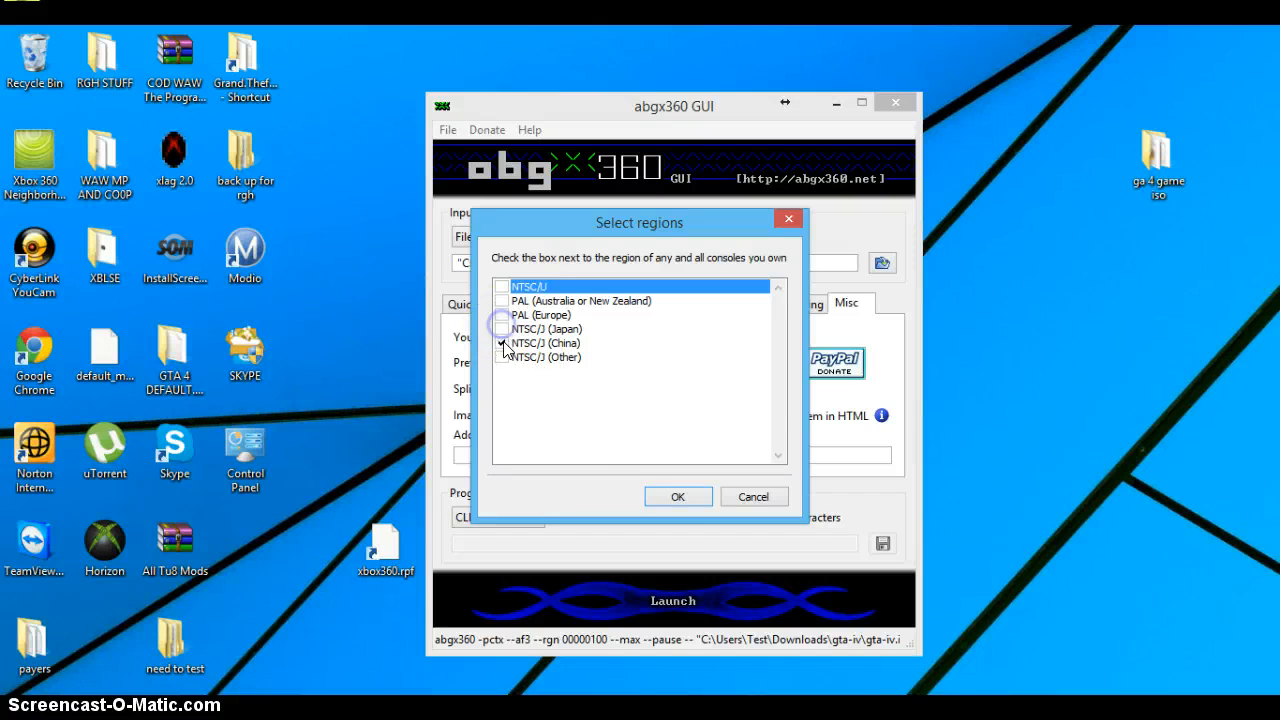
{"action": "left_click", "coordinate": [676, 497]}
{"action": "left_click", "coordinate": [700, 590]}
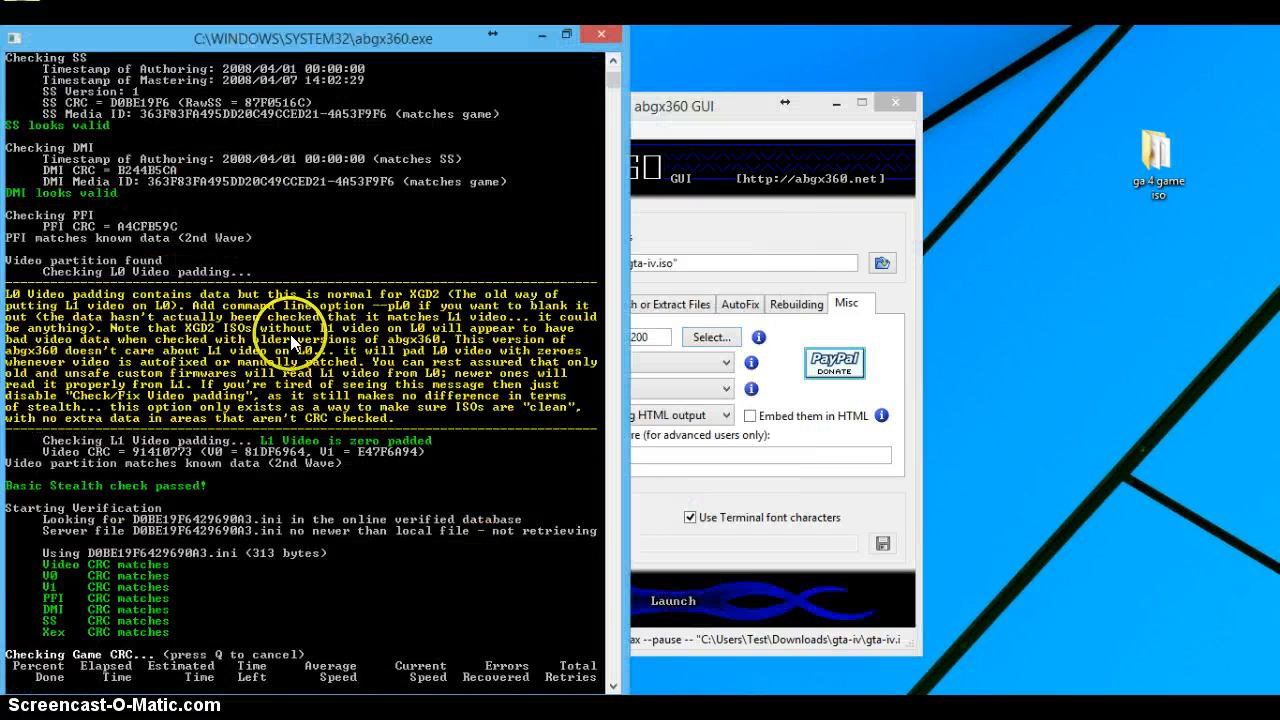
{"action": "left_click_drag", "start_coordinate": [612, 76], "coordinate": [612, 63]}
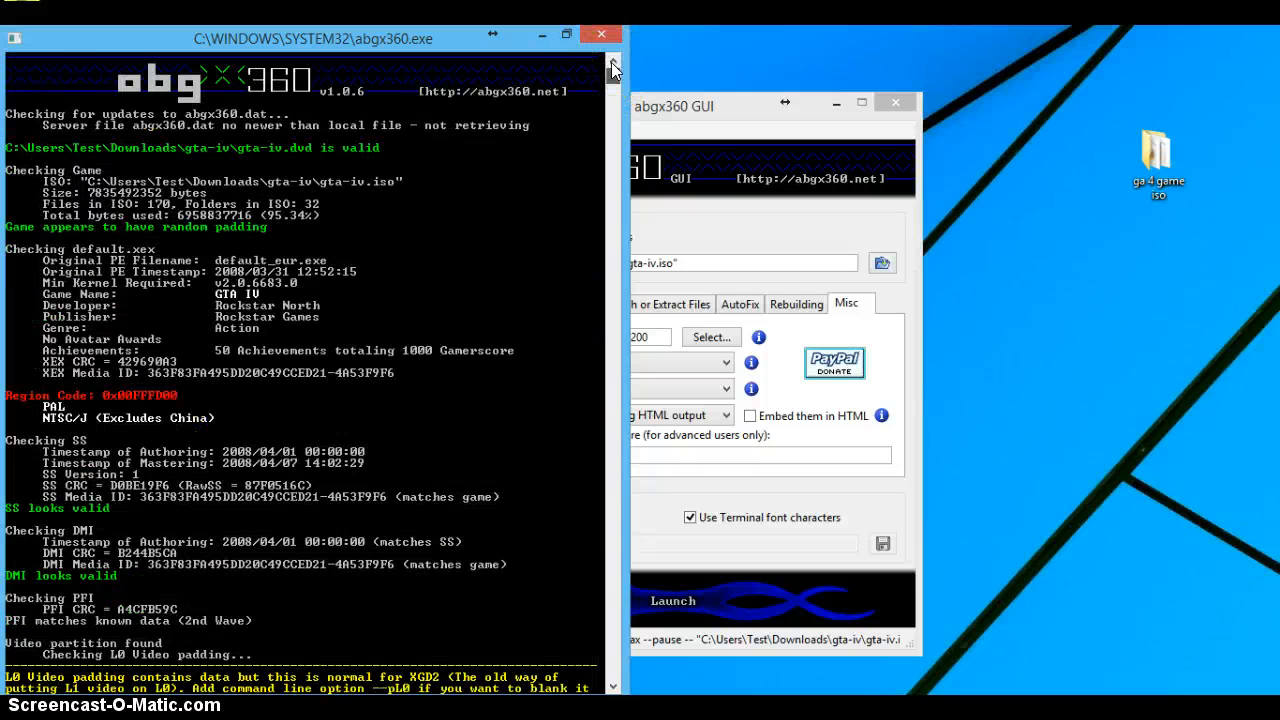
{"action": "left_click", "coordinate": [603, 34]}
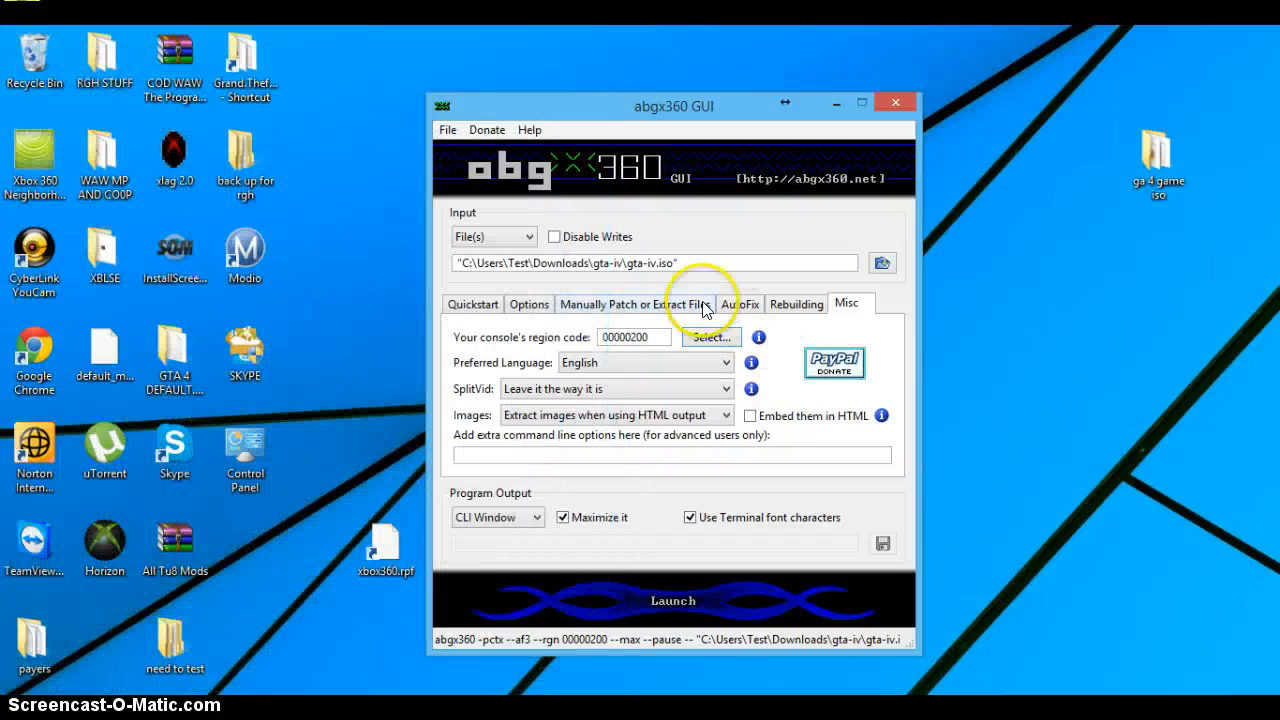
Step: Set the console region to NTSC/J (Other) only, rerun the ISO check, and close its output
{"action": "left_click", "coordinate": [711, 340]}
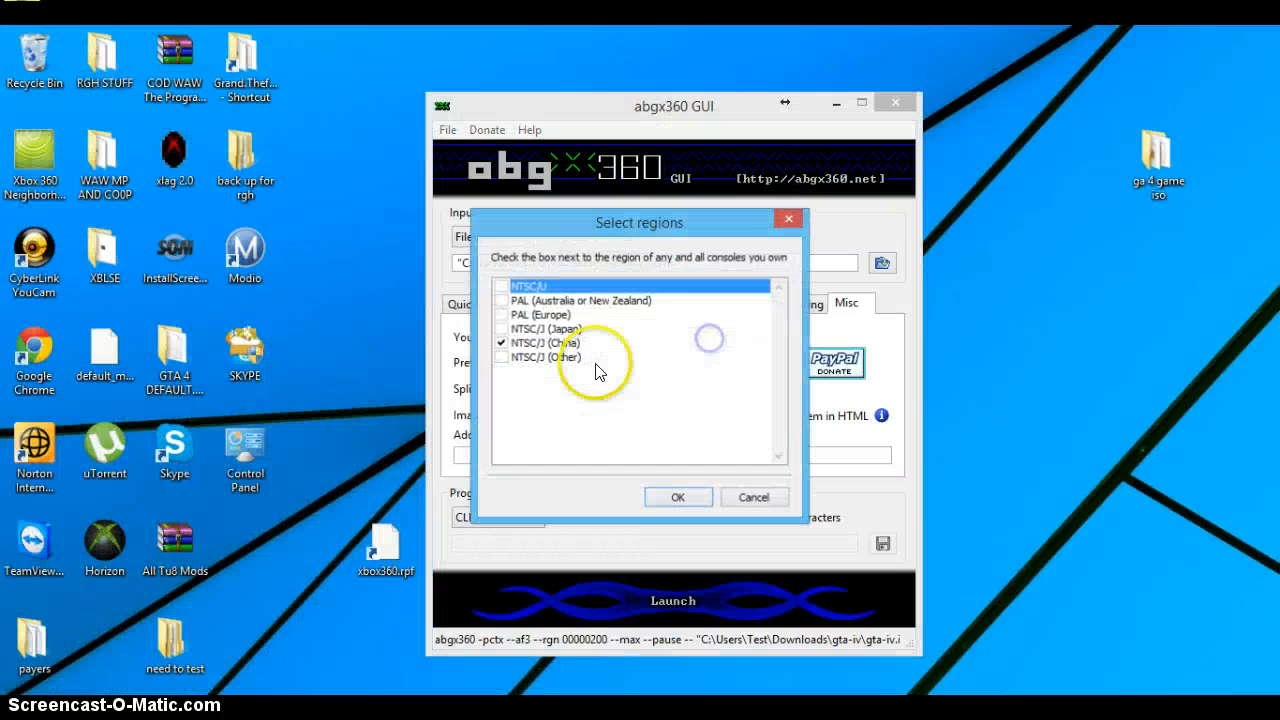
{"action": "left_click", "coordinate": [502, 357]}
{"action": "left_click", "coordinate": [706, 494]}
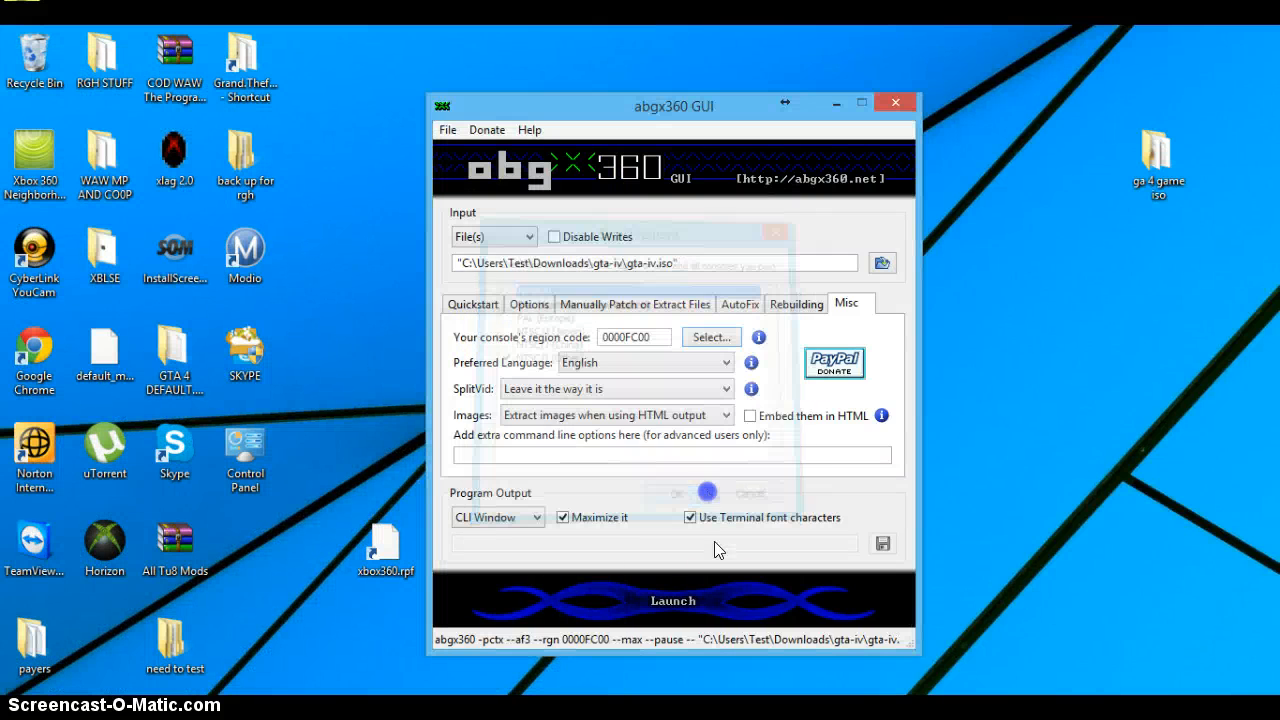
{"action": "left_click", "coordinate": [724, 620]}
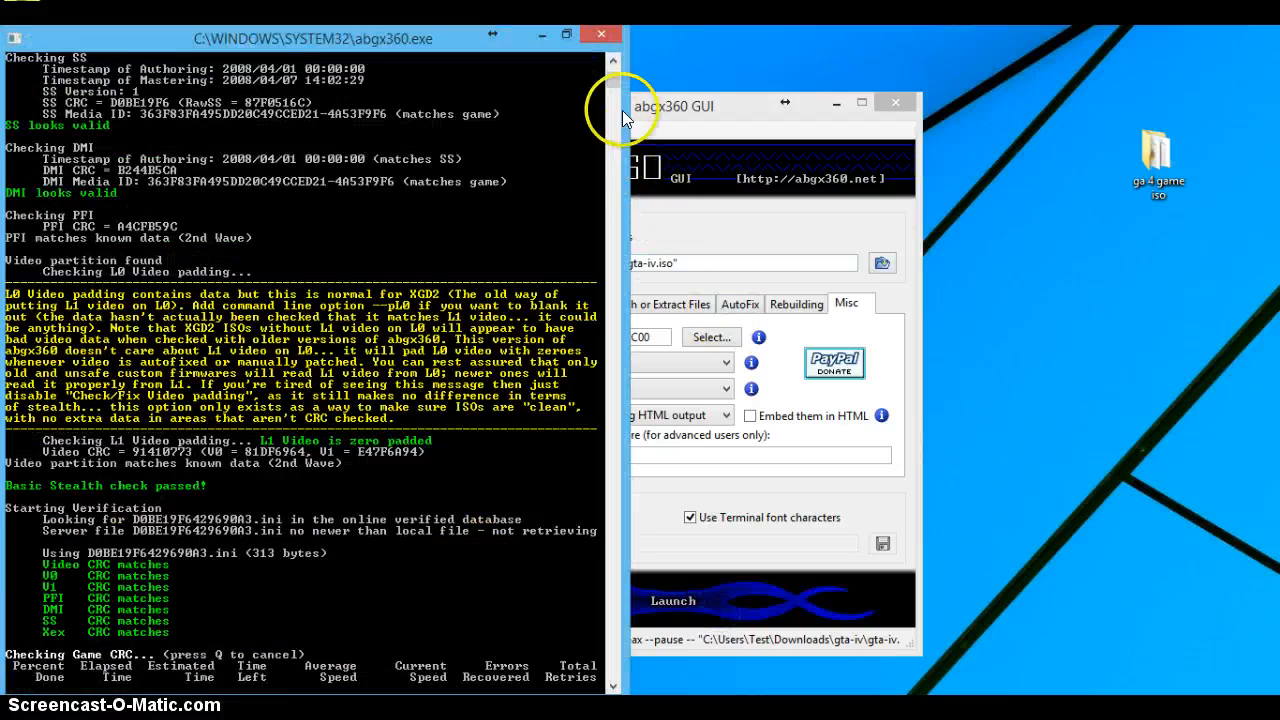
{"action": "left_click", "coordinate": [606, 33]}
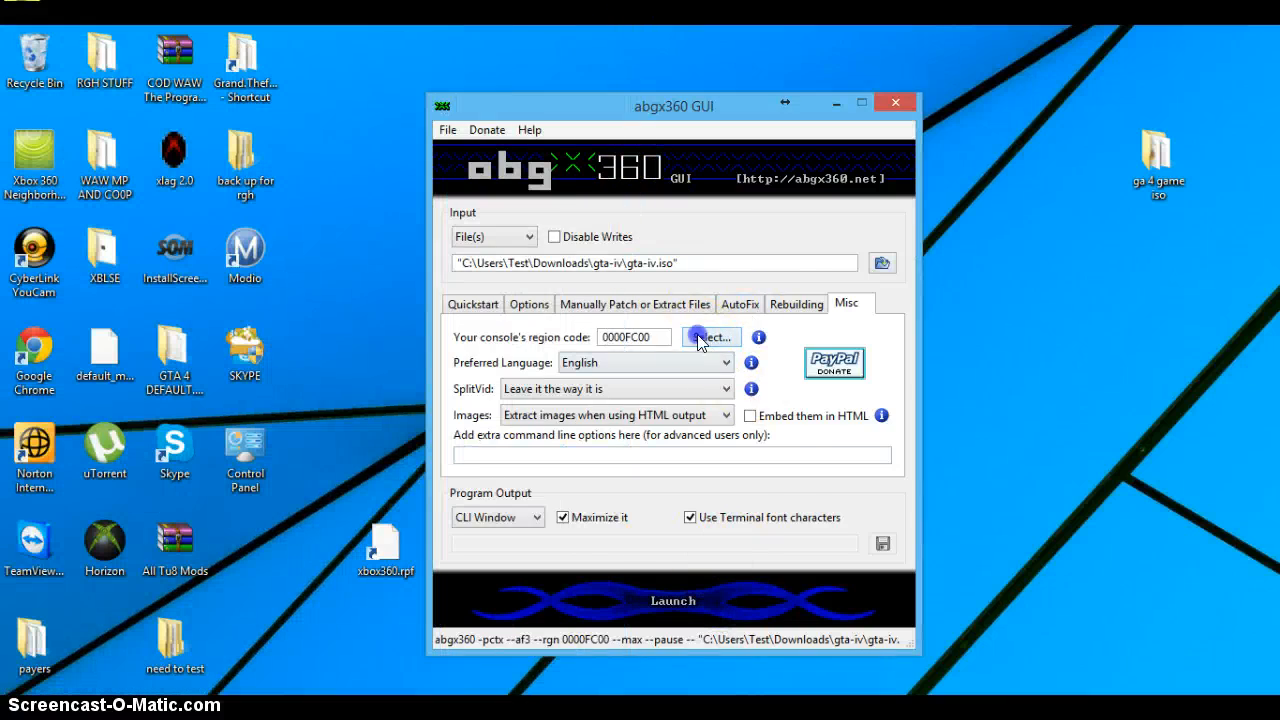
Step: Close abgx360 and switch to the Xbox Backup Creator window
{"action": "left_click", "coordinate": [711, 337]}
{"action": "left_click", "coordinate": [786, 218]}
{"action": "left_click", "coordinate": [900, 106]}
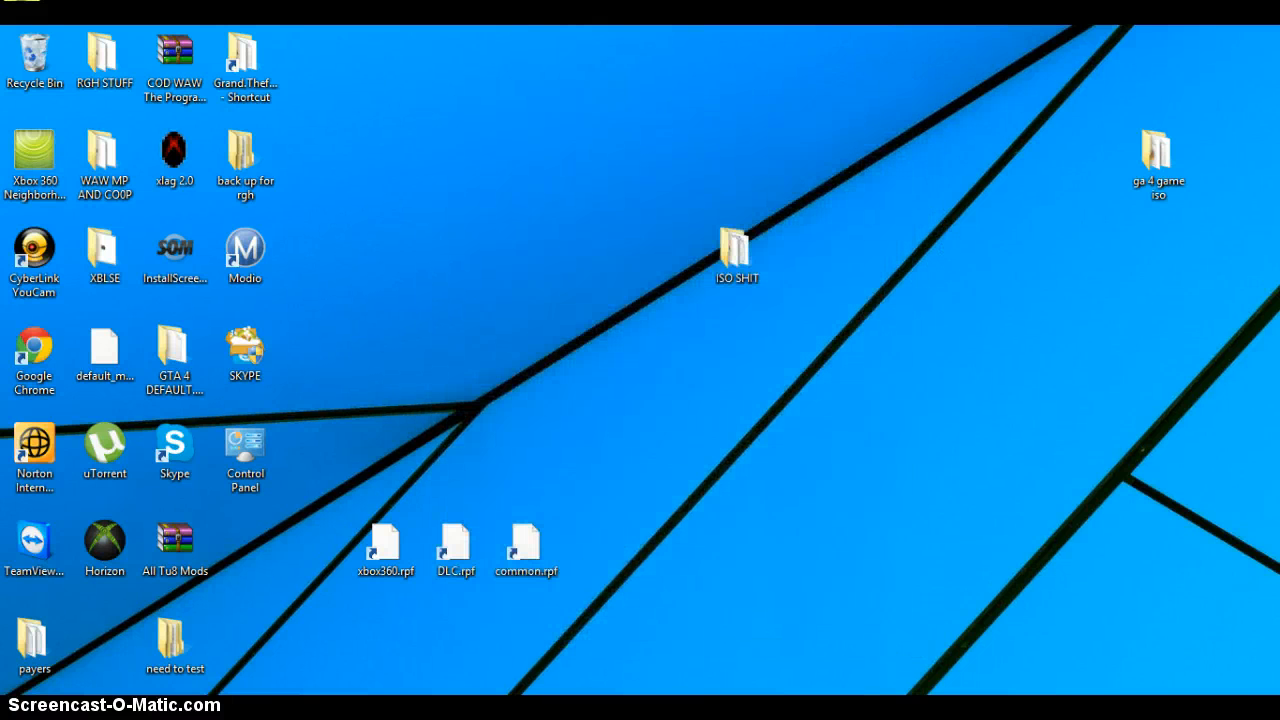
{"action": "mouse_move", "coordinate": [598, 710]}
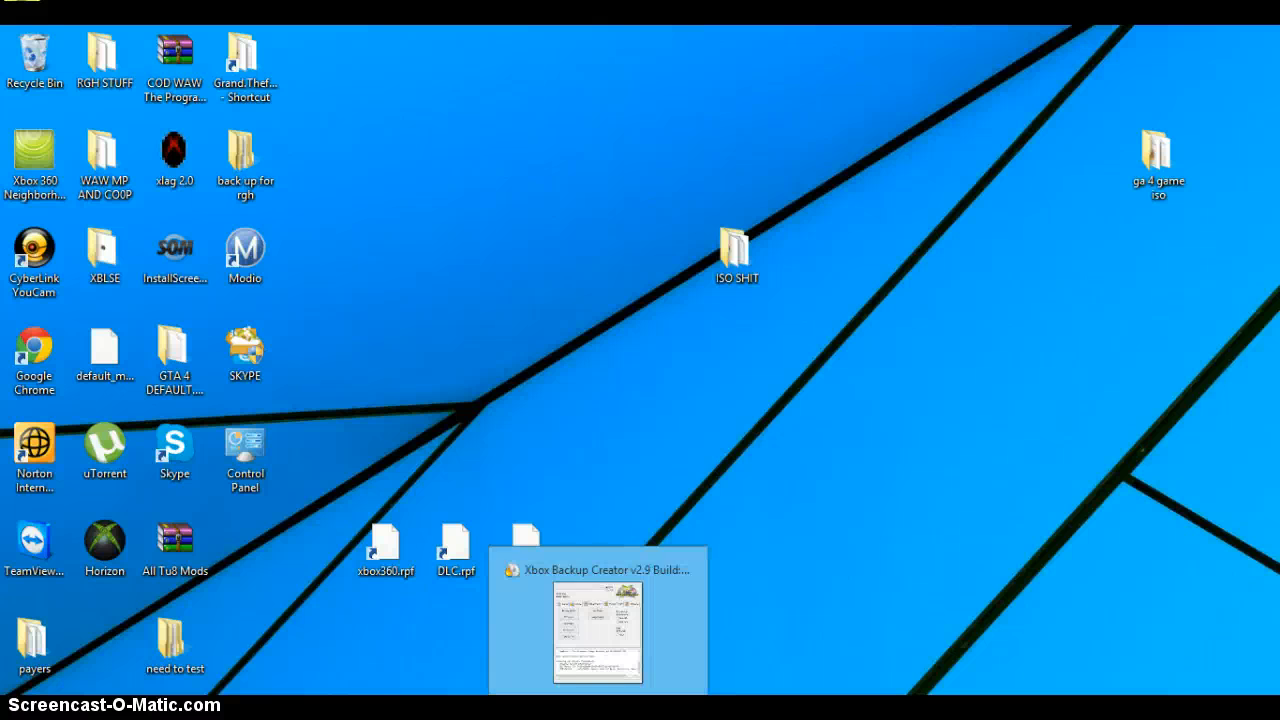
{"action": "left_click", "coordinate": [598, 630]}
{"action": "left_click_drag", "start_coordinate": [410, 133], "coordinate": [832, 88]}
{"action": "left_click_drag", "start_coordinate": [624, 77], "coordinate": [382, 77]}
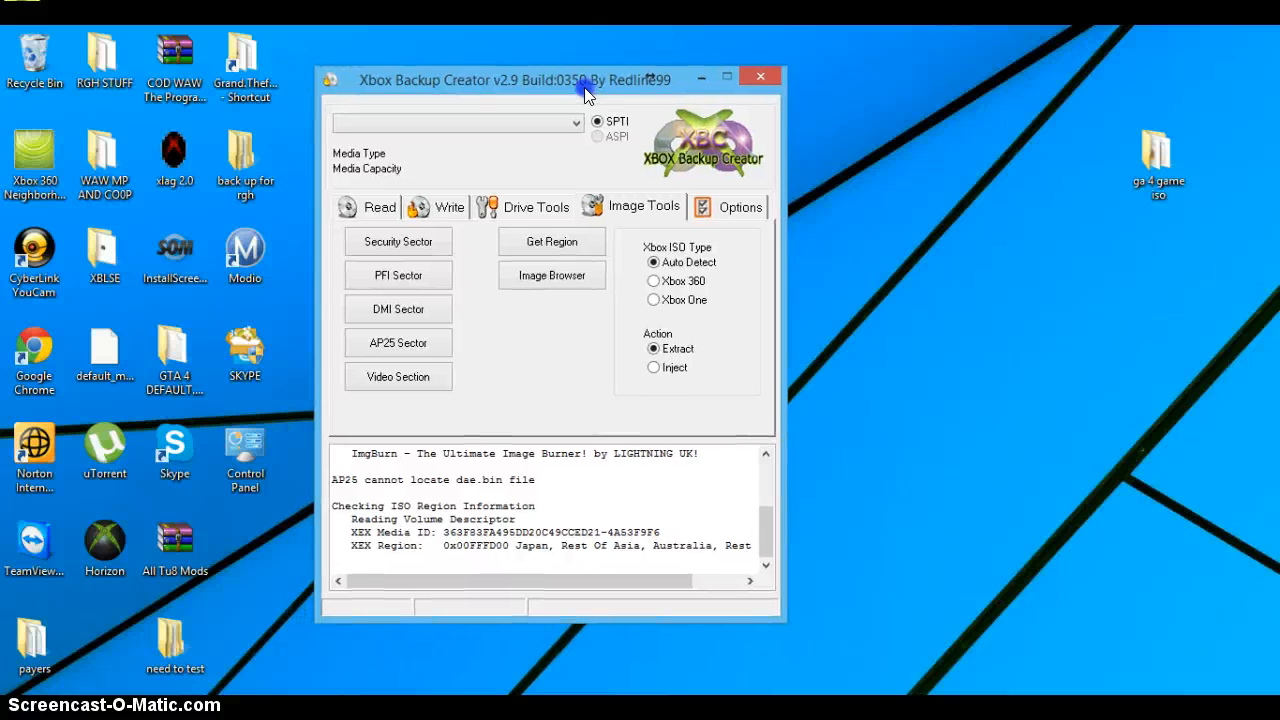
Step: Check the region of the Grand Theft Auto Episodes from Liberty City ISO in the Downloads folder
{"action": "left_click", "coordinate": [548, 245]}
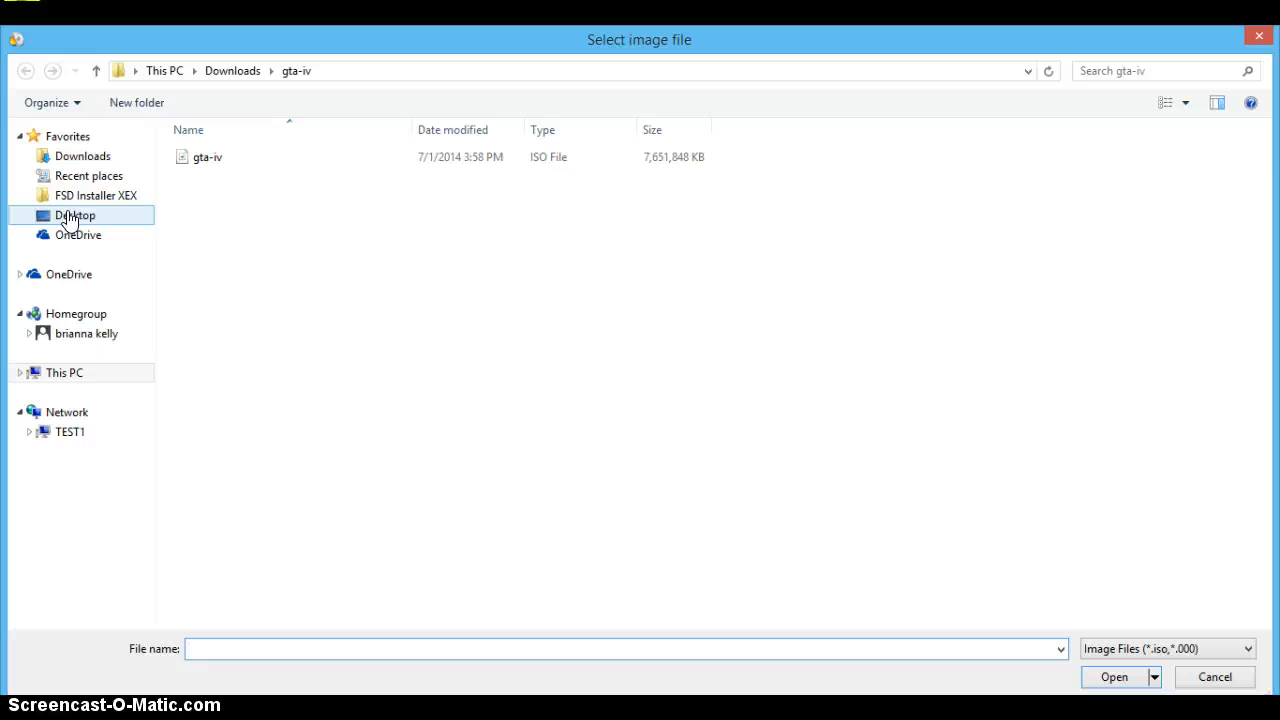
{"action": "left_click", "coordinate": [75, 197]}
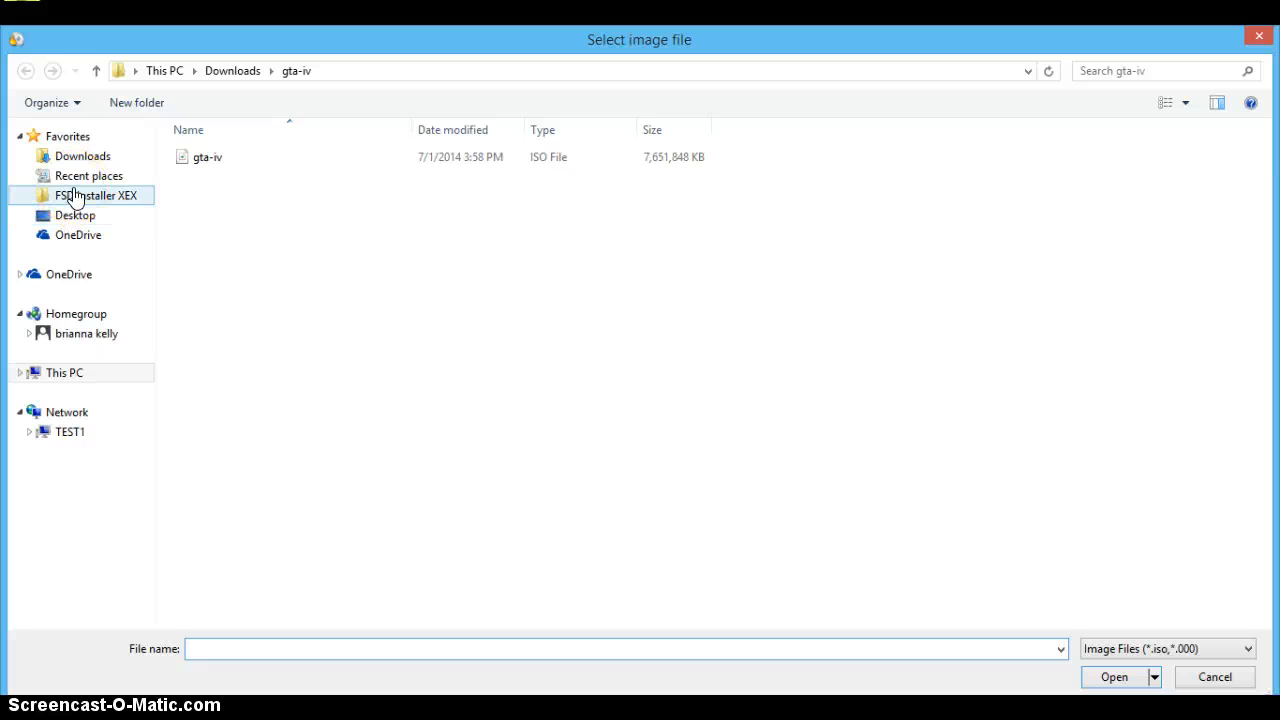
{"action": "left_click", "coordinate": [75, 158]}
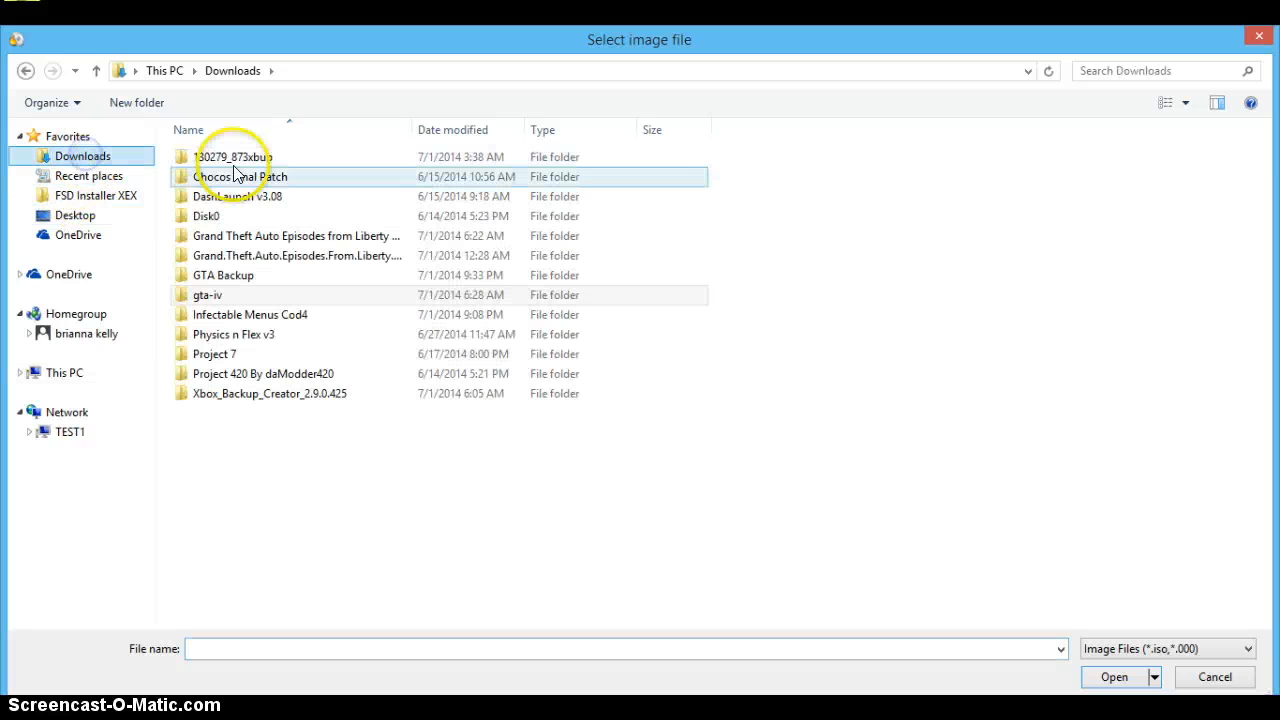
{"action": "double_click", "coordinate": [265, 235]}
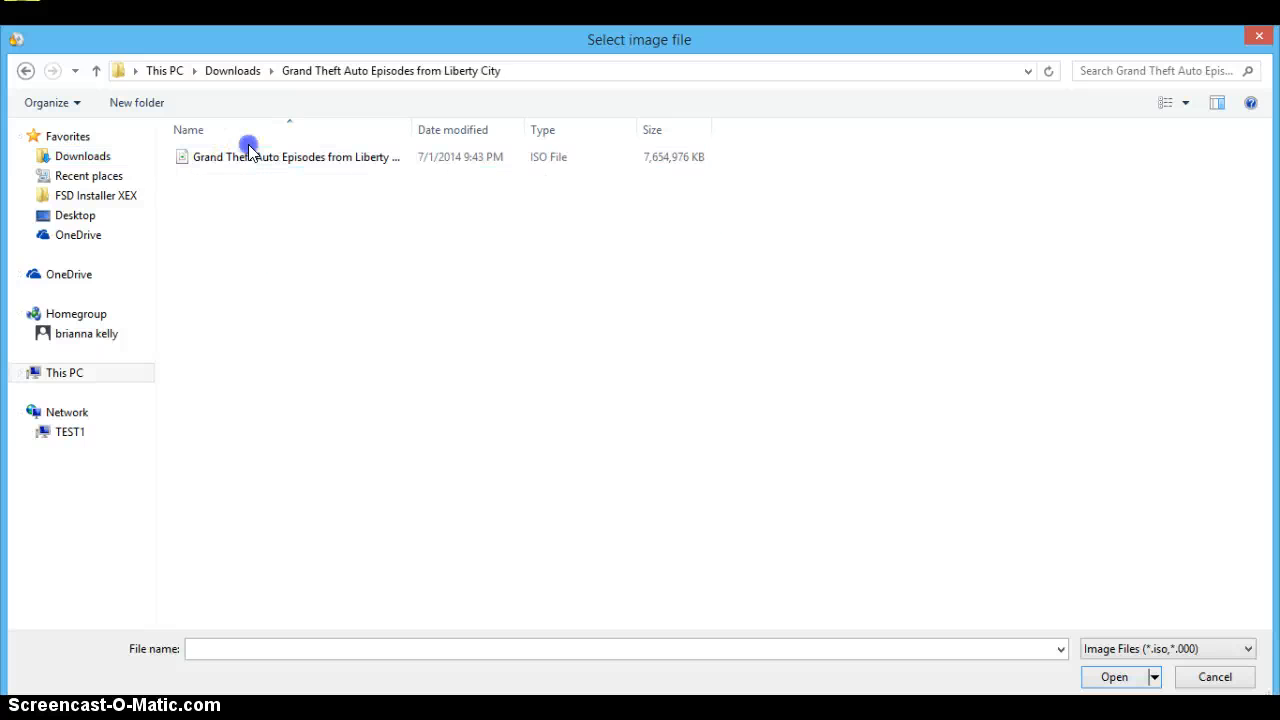
{"action": "left_click", "coordinate": [255, 158]}
{"action": "double_click", "coordinate": [255, 158]}
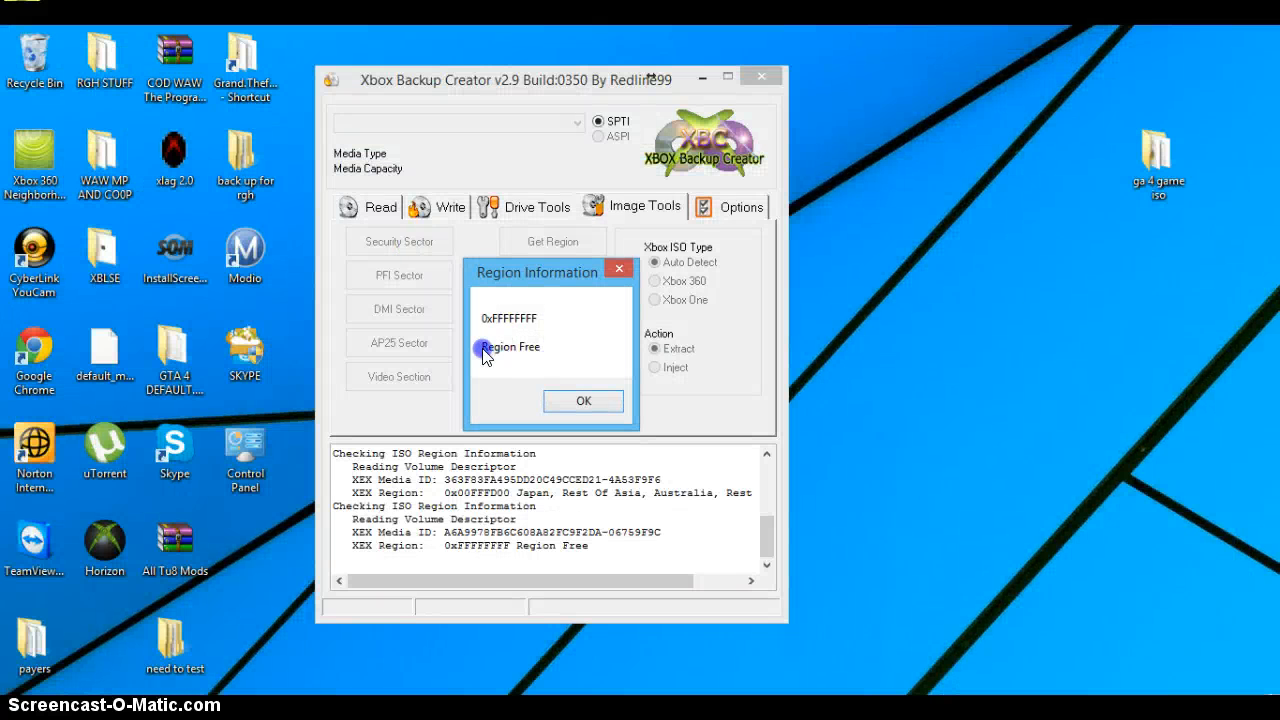
{"action": "left_click", "coordinate": [612, 399]}
Step: Open the Grand Theft Auto Episodes from Liberty City ISO in the Xbox Image Browser
{"action": "left_click", "coordinate": [550, 281]}
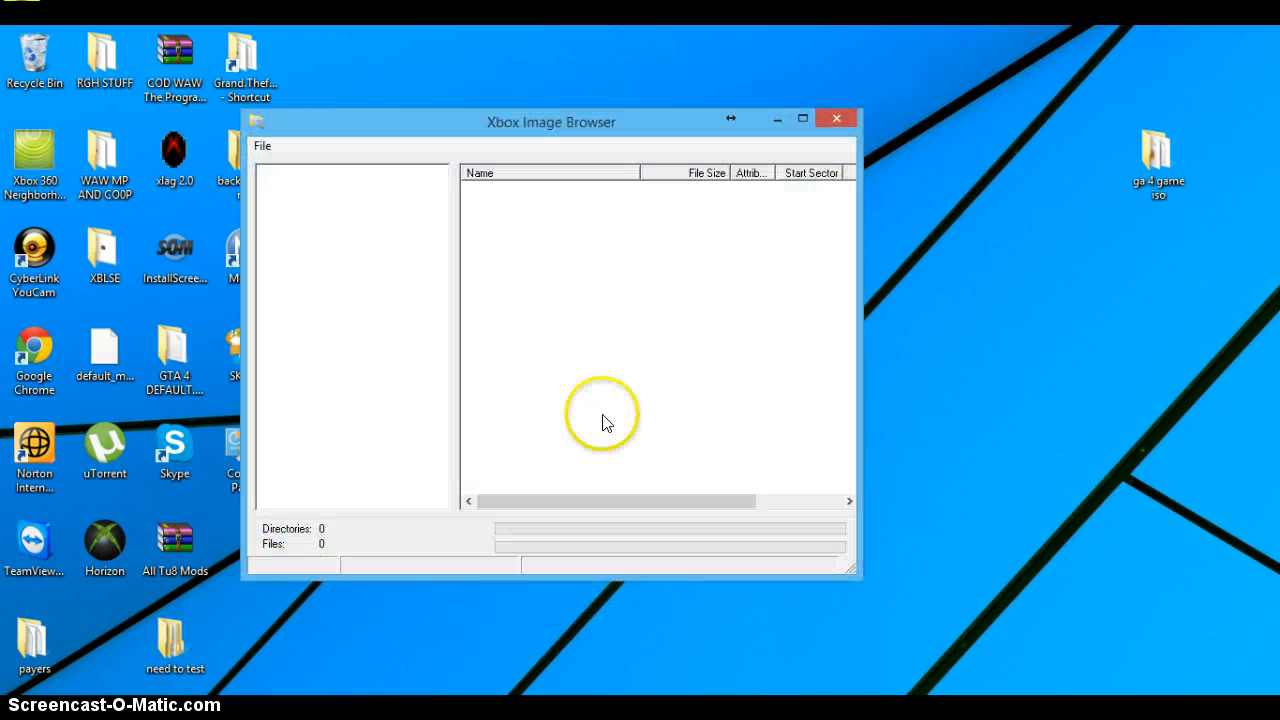
{"action": "left_click", "coordinate": [262, 148]}
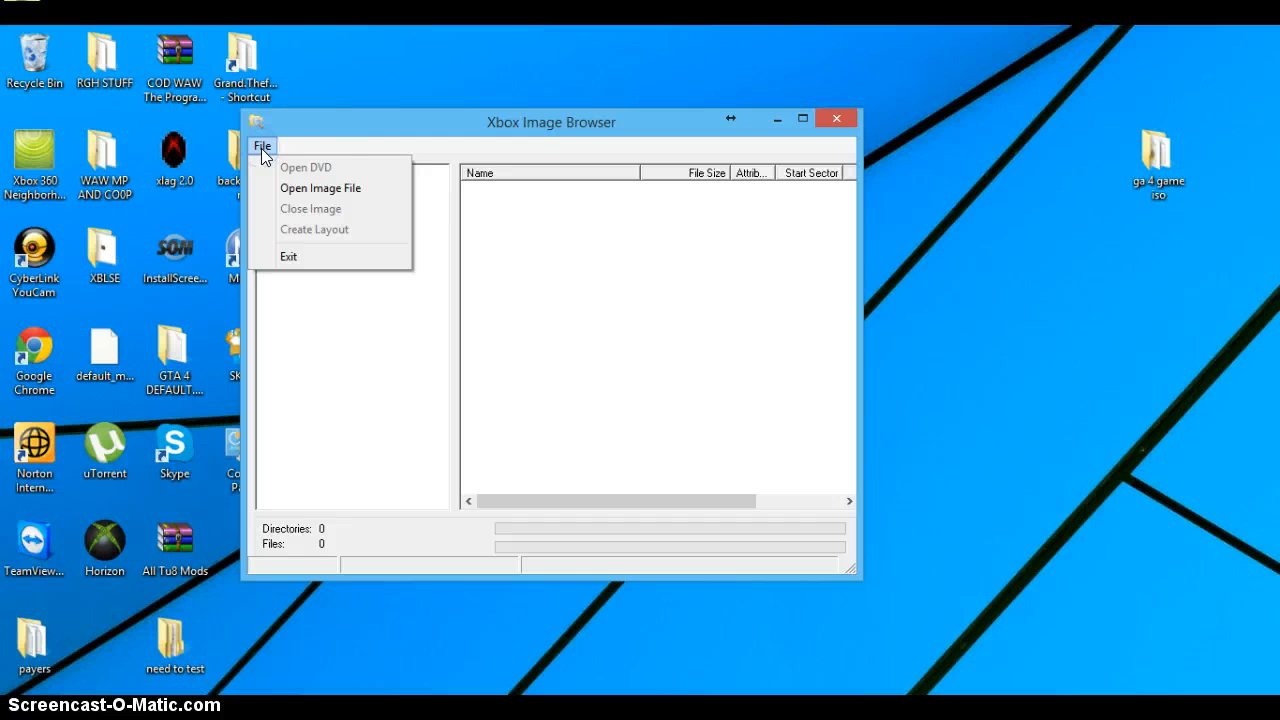
{"action": "left_click", "coordinate": [334, 187]}
{"action": "double_click", "coordinate": [234, 156]}
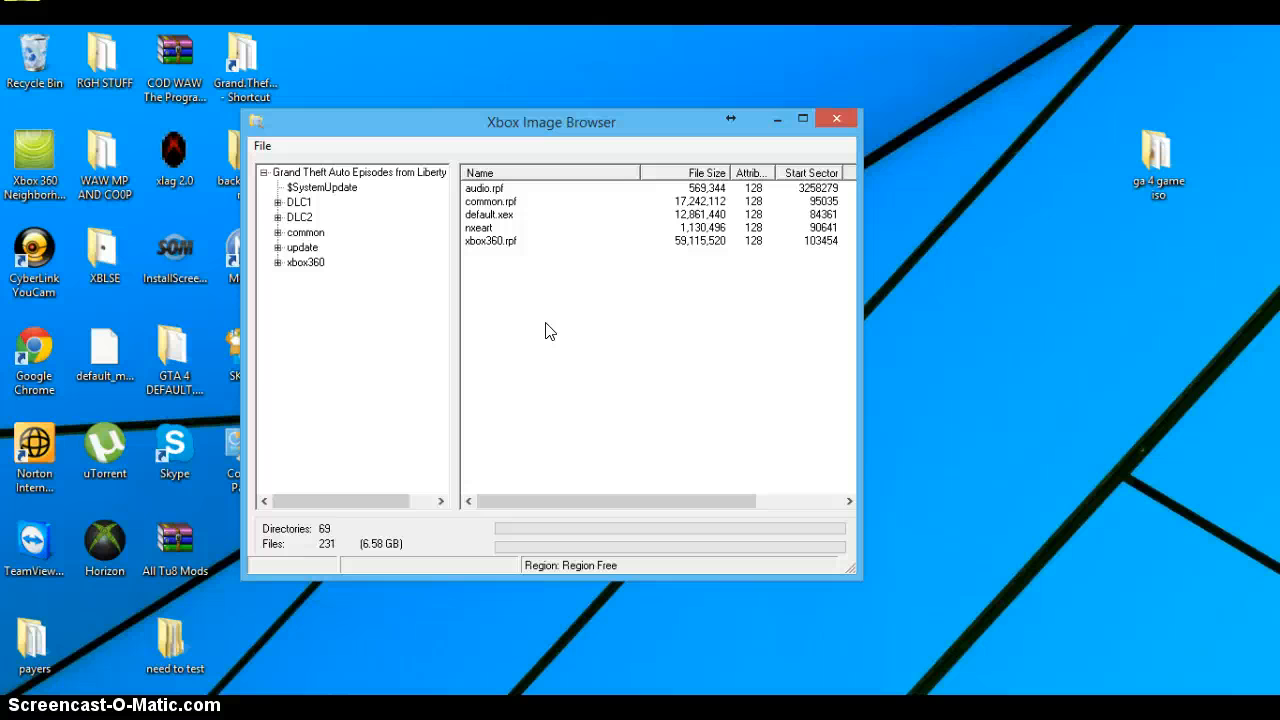
Step: Start injecting a replacement for common.rpf in the image and browse the Desktop for the file
{"action": "left_click", "coordinate": [503, 188]}
{"action": "left_click", "coordinate": [496, 241]}
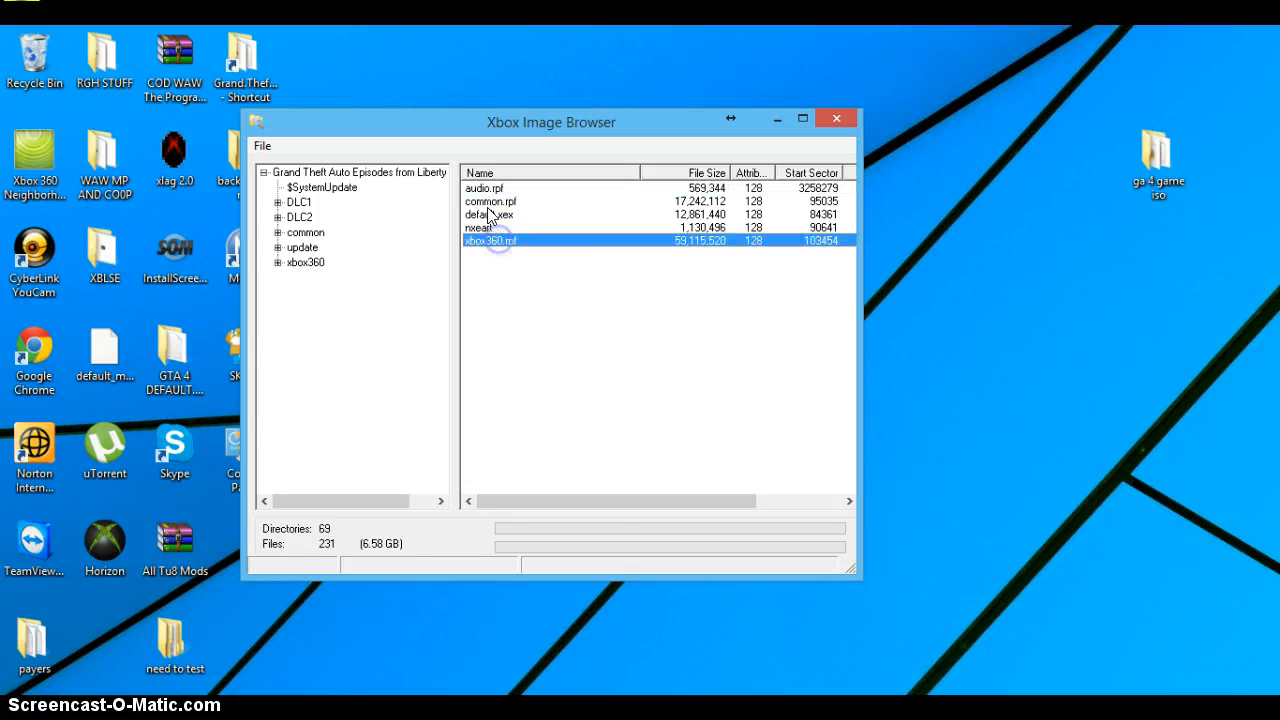
{"action": "left_click", "coordinate": [489, 202]}
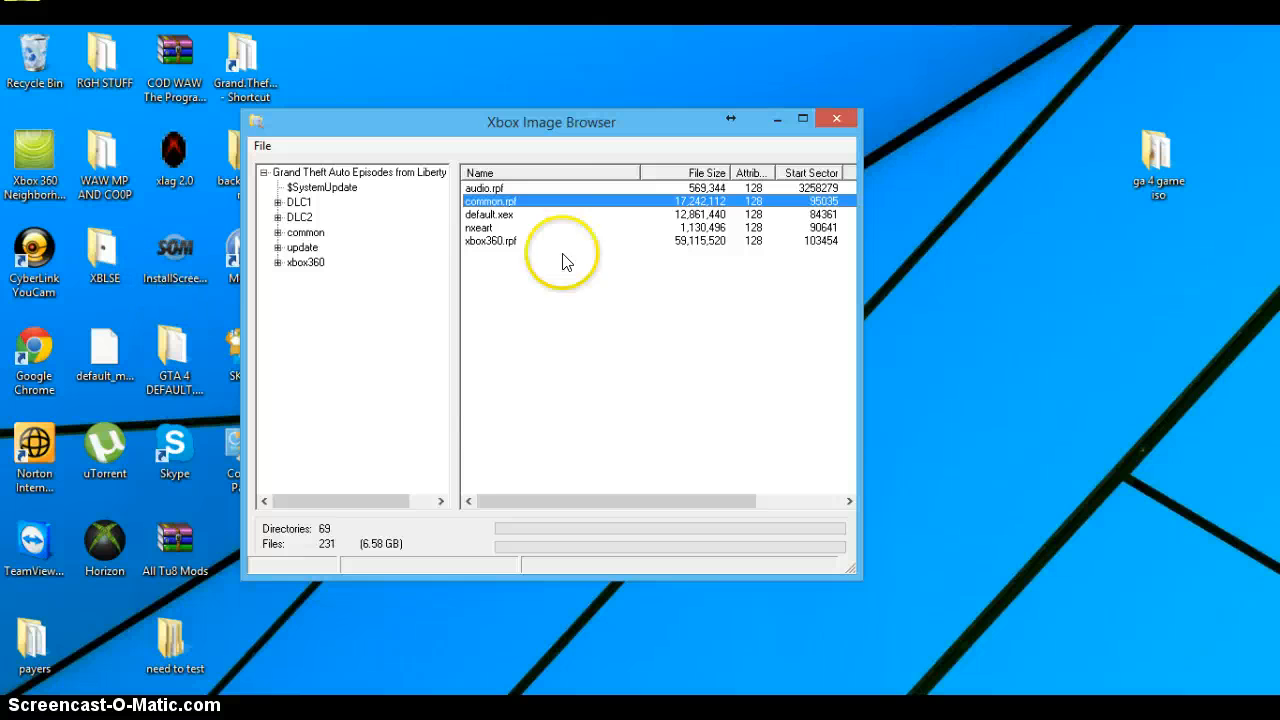
{"action": "left_click", "coordinate": [492, 203]}
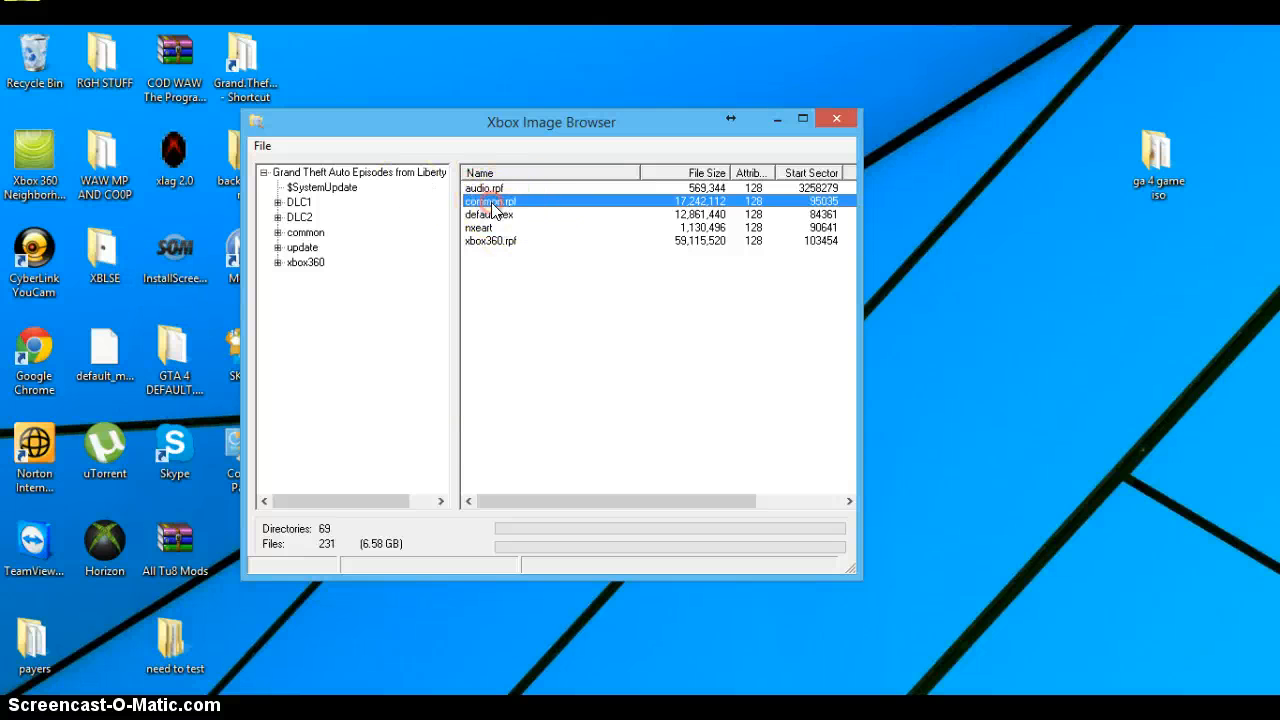
{"action": "right_click", "coordinate": [492, 207]}
{"action": "left_click", "coordinate": [505, 236]}
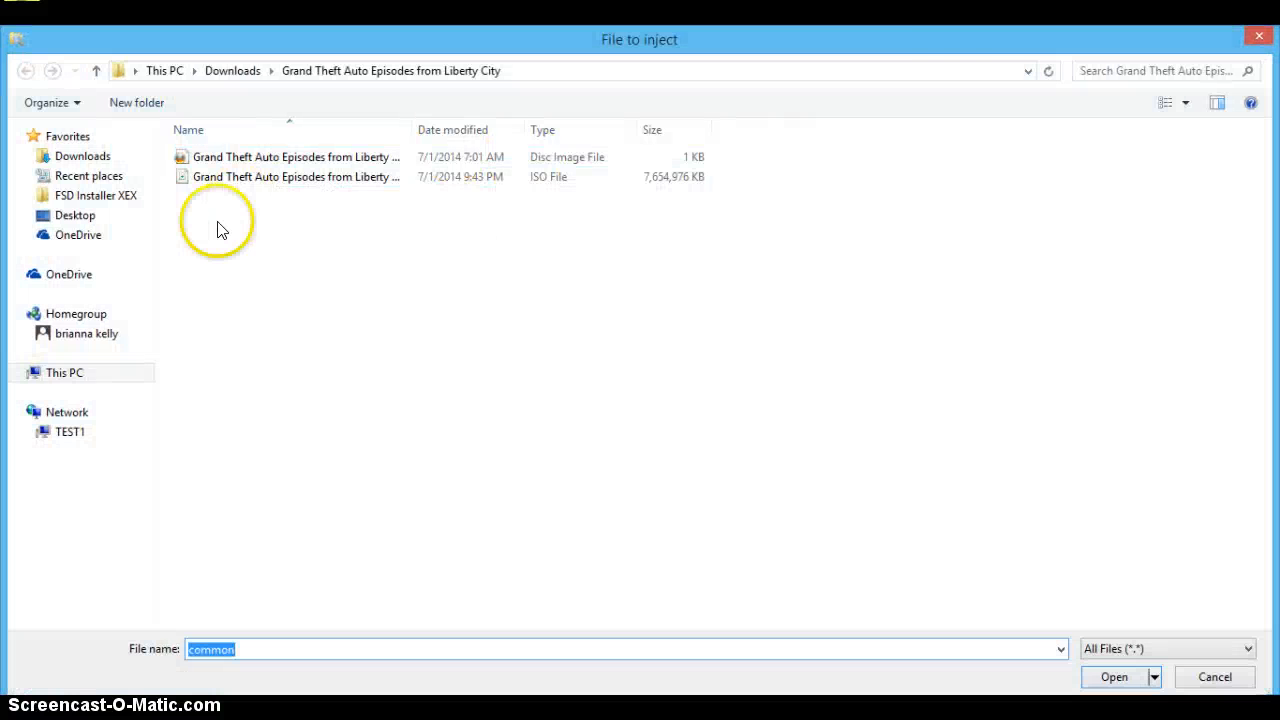
{"action": "left_click", "coordinate": [75, 215]}
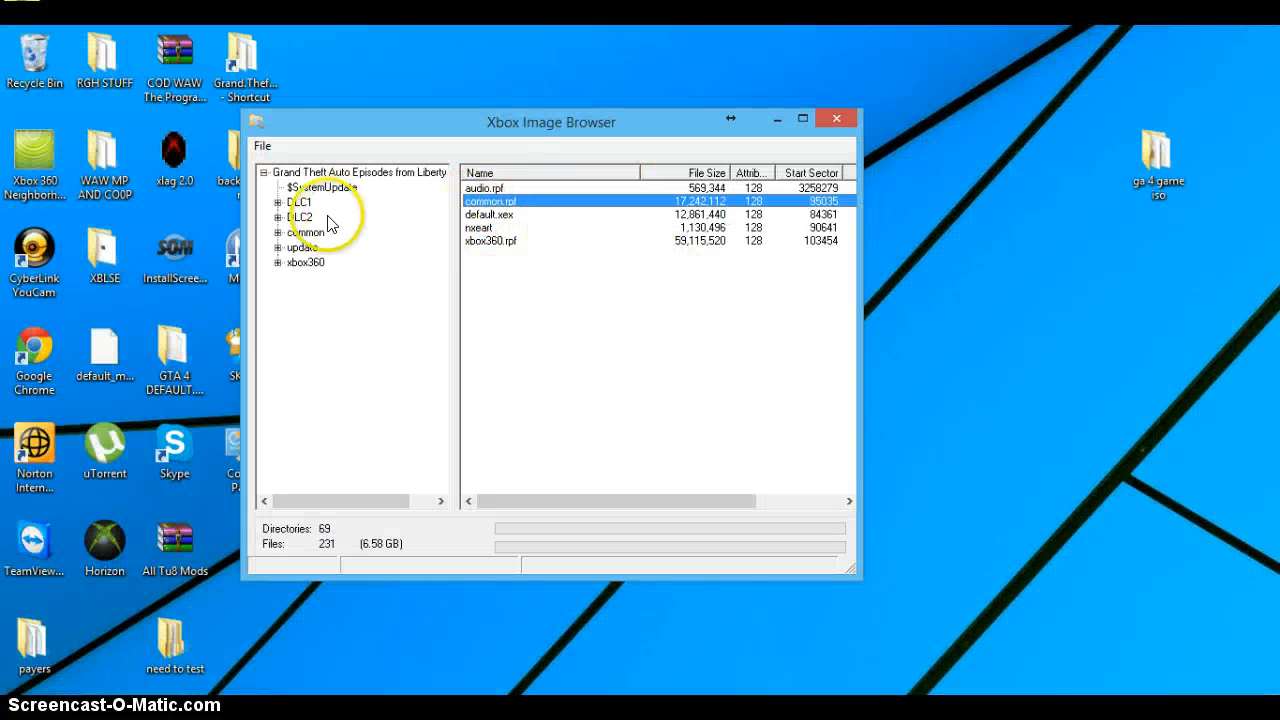
Step: Examine the DLC.rpf files in the image's DLC1 and DLC2 folders and expand DLC2
{"action": "left_click", "coordinate": [303, 217]}
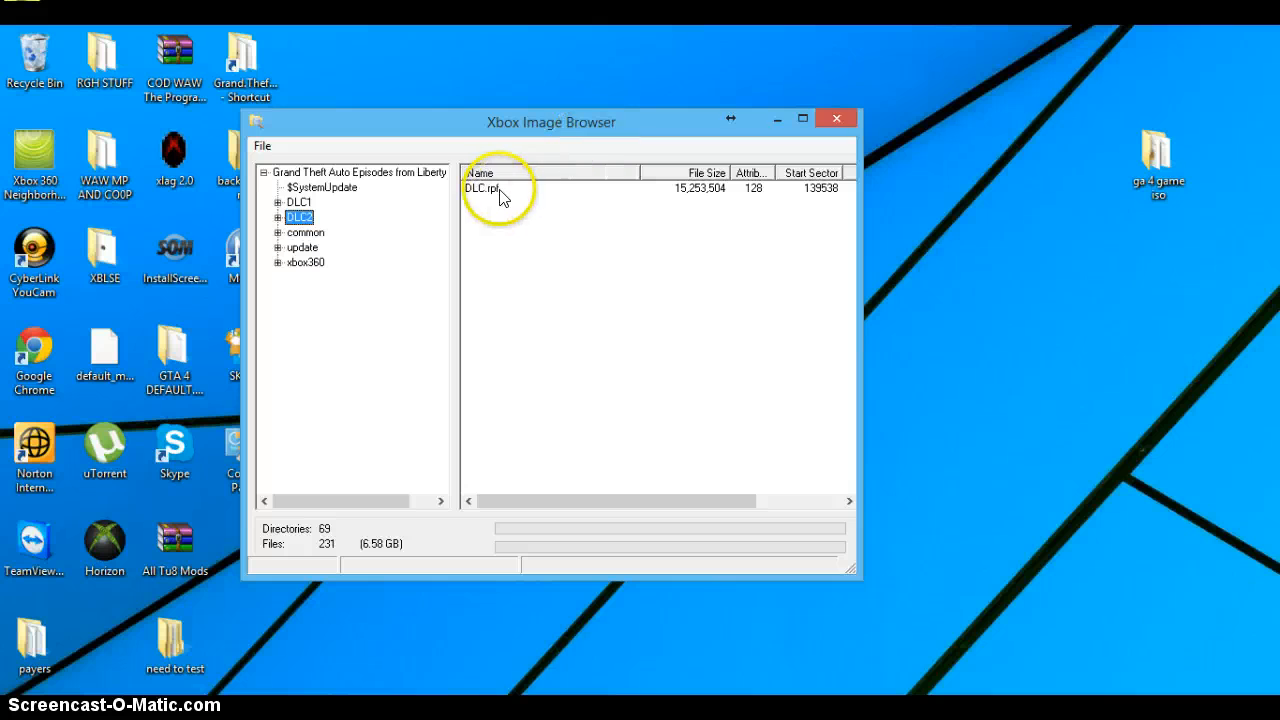
{"action": "left_click", "coordinate": [300, 202]}
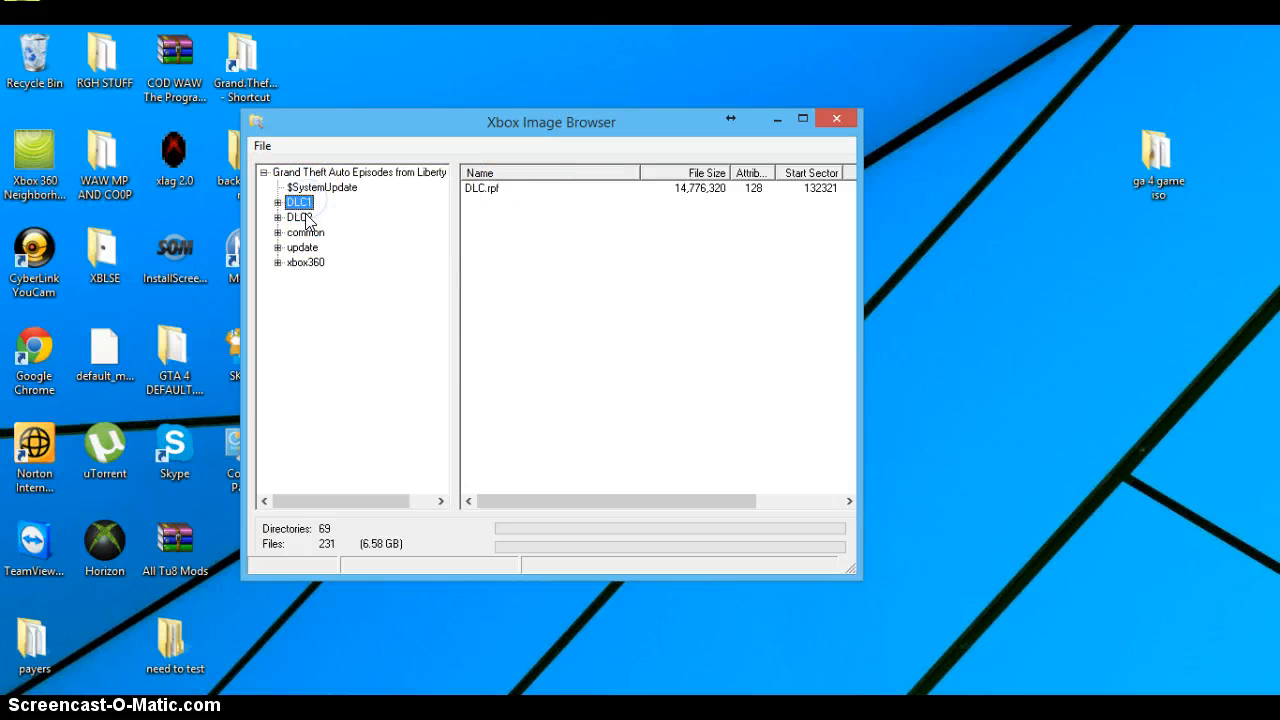
{"action": "left_click", "coordinate": [301, 218]}
{"action": "left_click", "coordinate": [298, 218]}
{"action": "left_click", "coordinate": [298, 205]}
{"action": "left_click", "coordinate": [512, 189]}
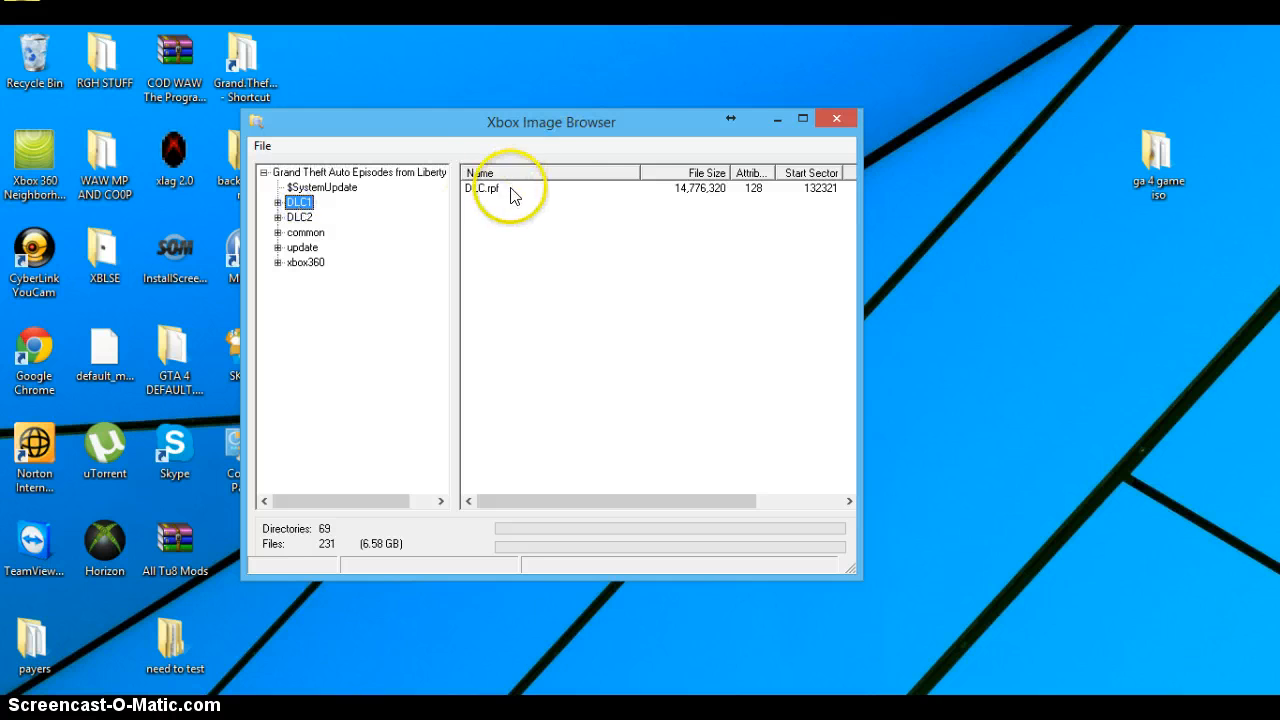
{"action": "left_click", "coordinate": [279, 217]}
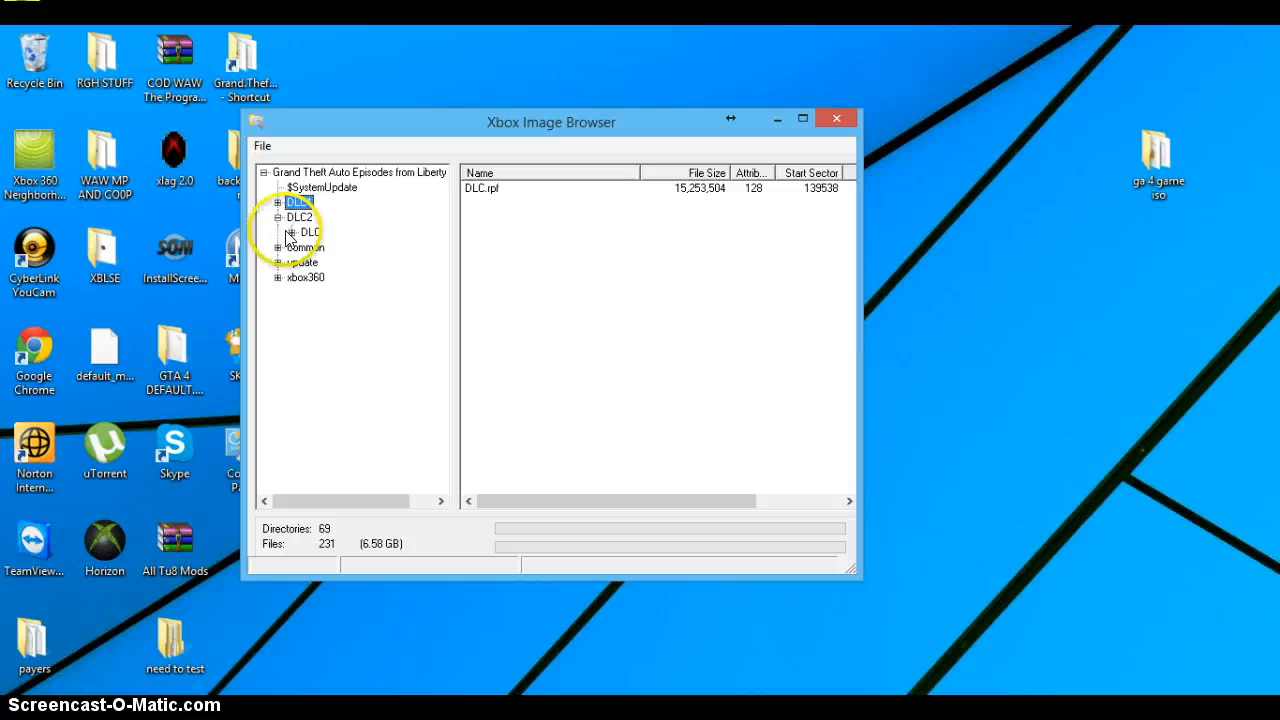
Step: Expand DLC2's DLC, common and data folders in the image and open the cdimages folder
{"action": "left_click", "coordinate": [291, 232]}
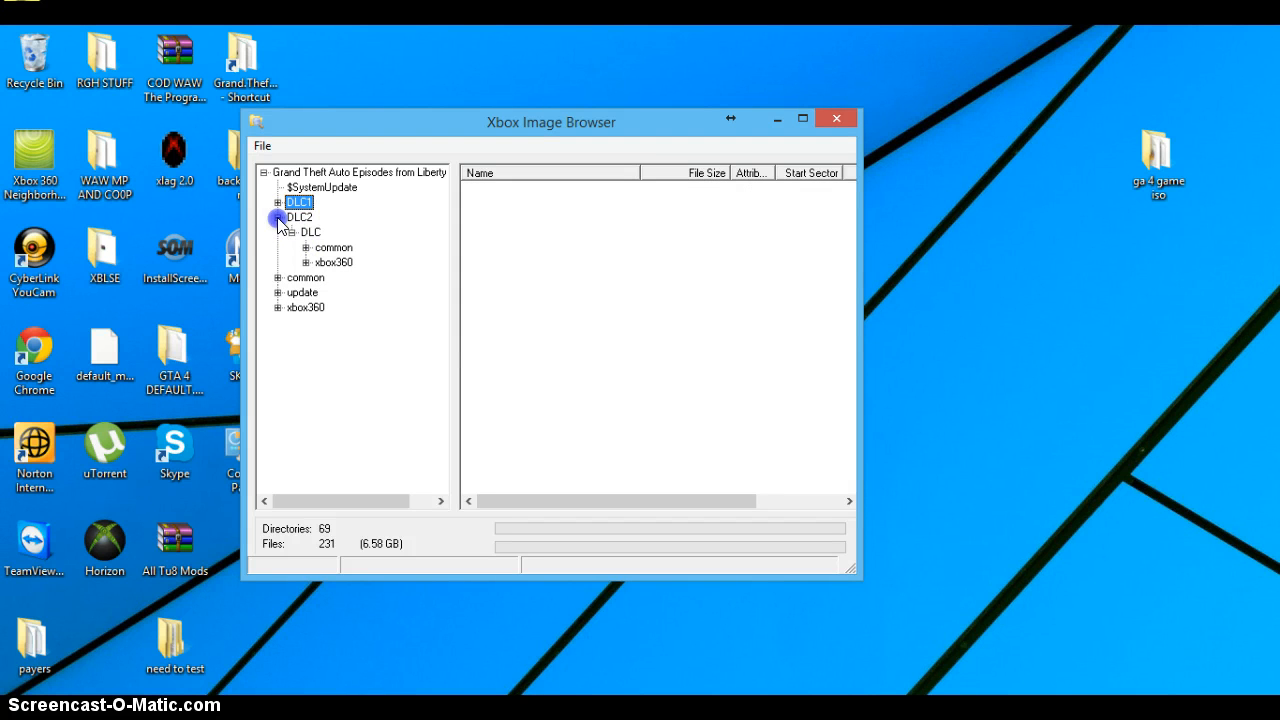
{"action": "double_click", "coordinate": [279, 217]}
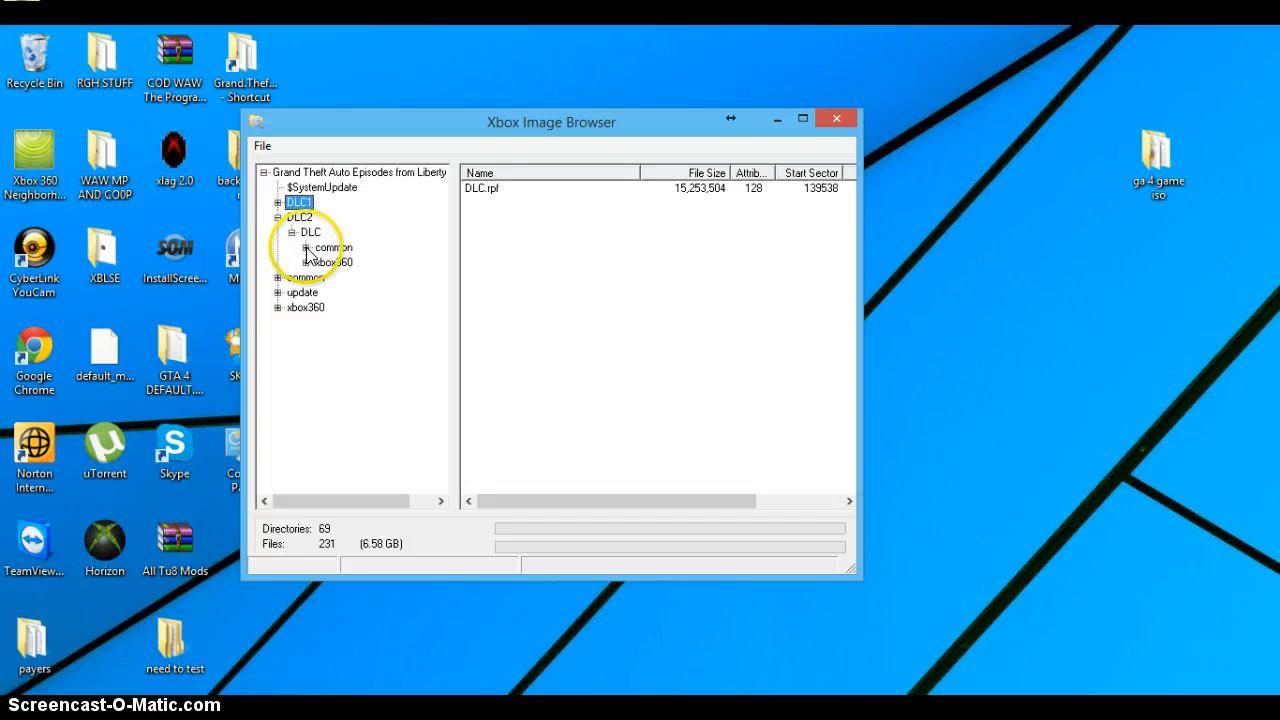
{"action": "left_click", "coordinate": [306, 247]}
{"action": "left_click", "coordinate": [320, 263]}
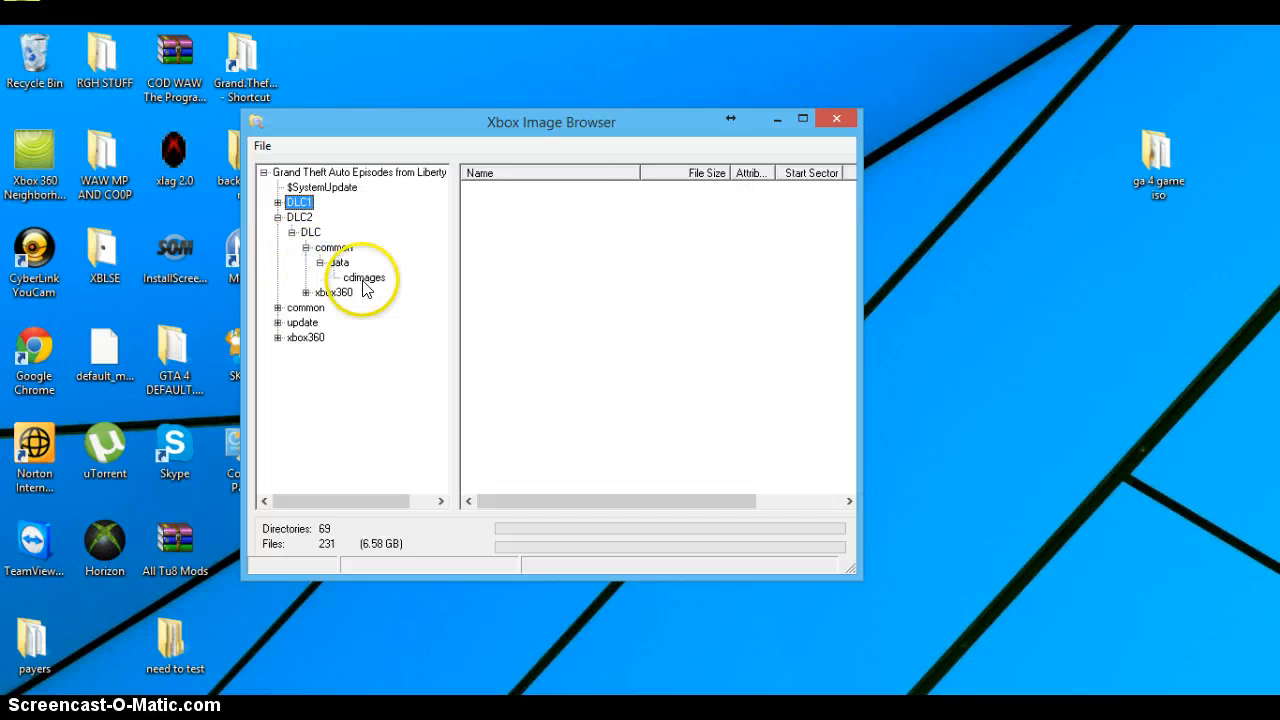
{"action": "left_click", "coordinate": [365, 278]}
Step: Examine the carrec.img, script.img and script_network.img files listed in the cdimages folder
{"action": "left_click", "coordinate": [490, 190]}
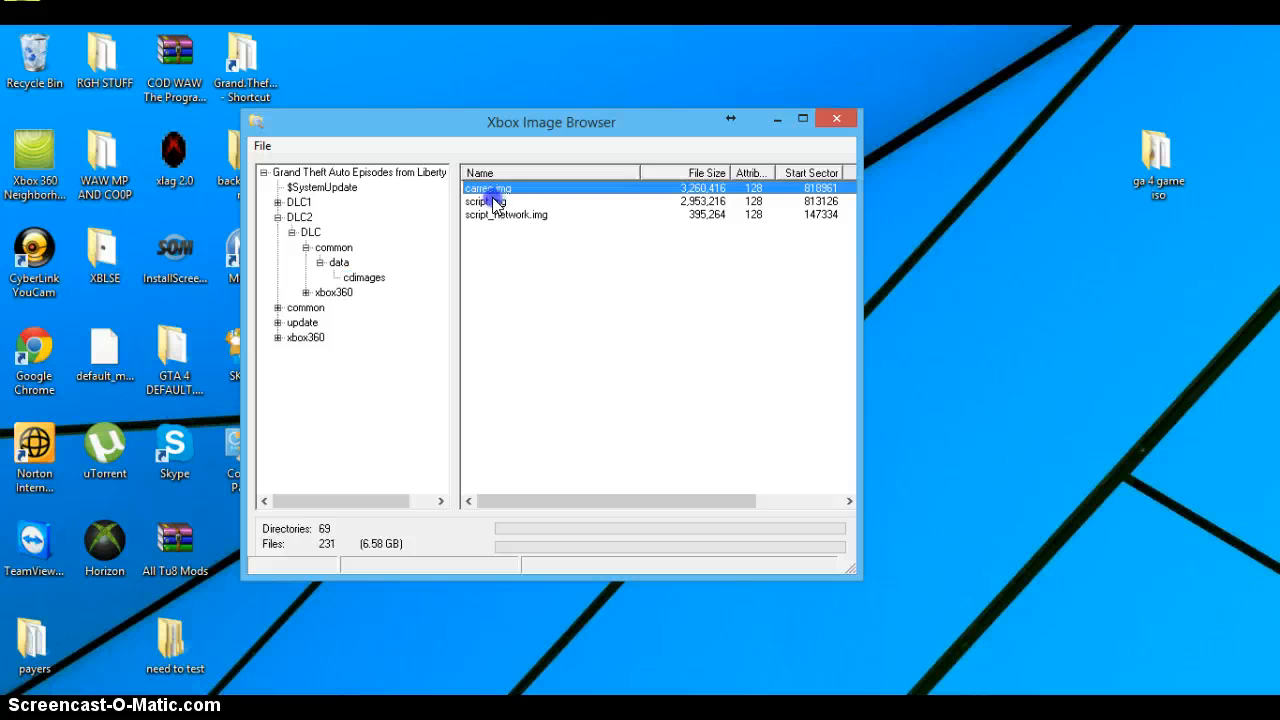
{"action": "left_click", "coordinate": [490, 203]}
{"action": "left_click", "coordinate": [494, 216]}
{"action": "left_click", "coordinate": [478, 203]}
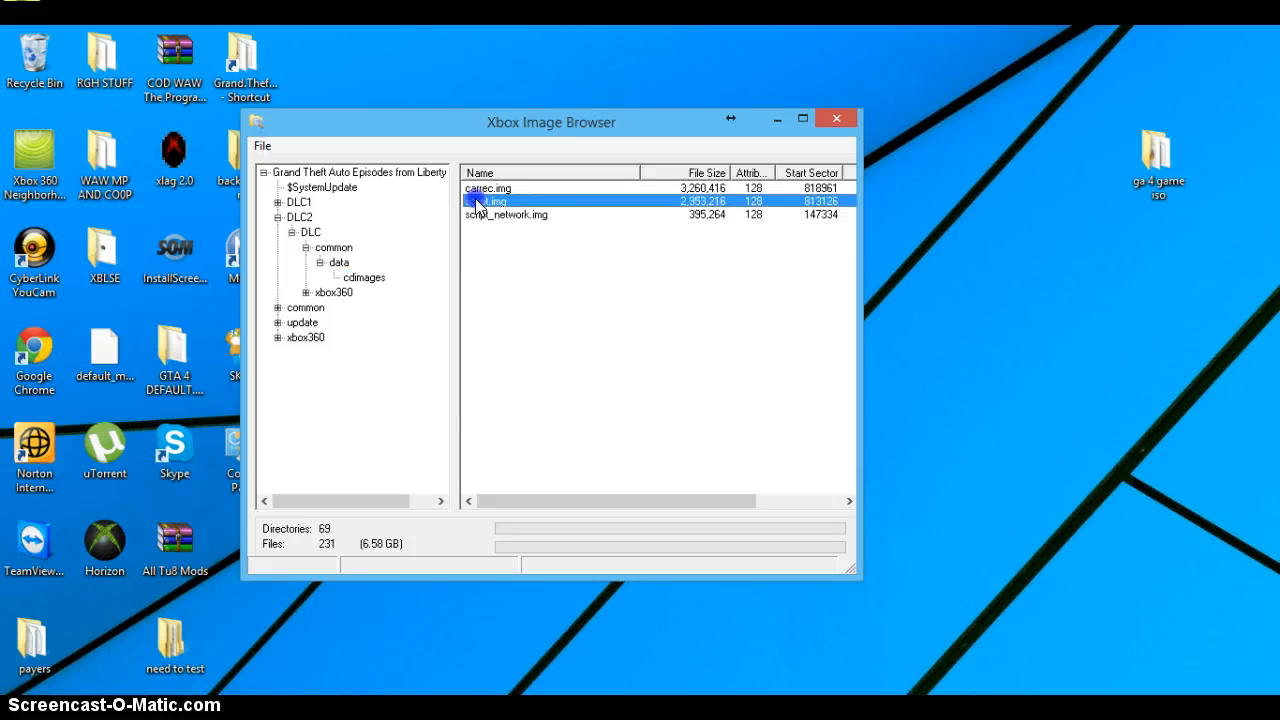
{"action": "left_click", "coordinate": [493, 216]}
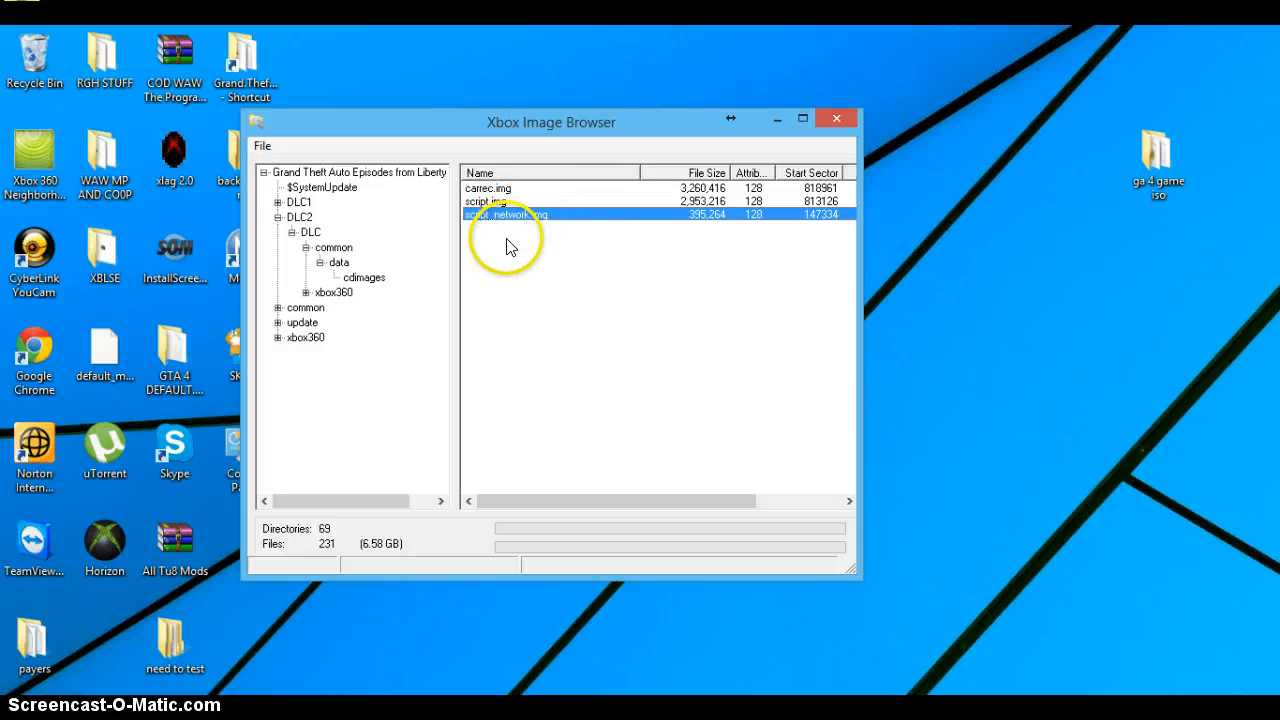
{"action": "right_click", "coordinate": [482, 213]}
{"action": "left_click", "coordinate": [520, 316]}
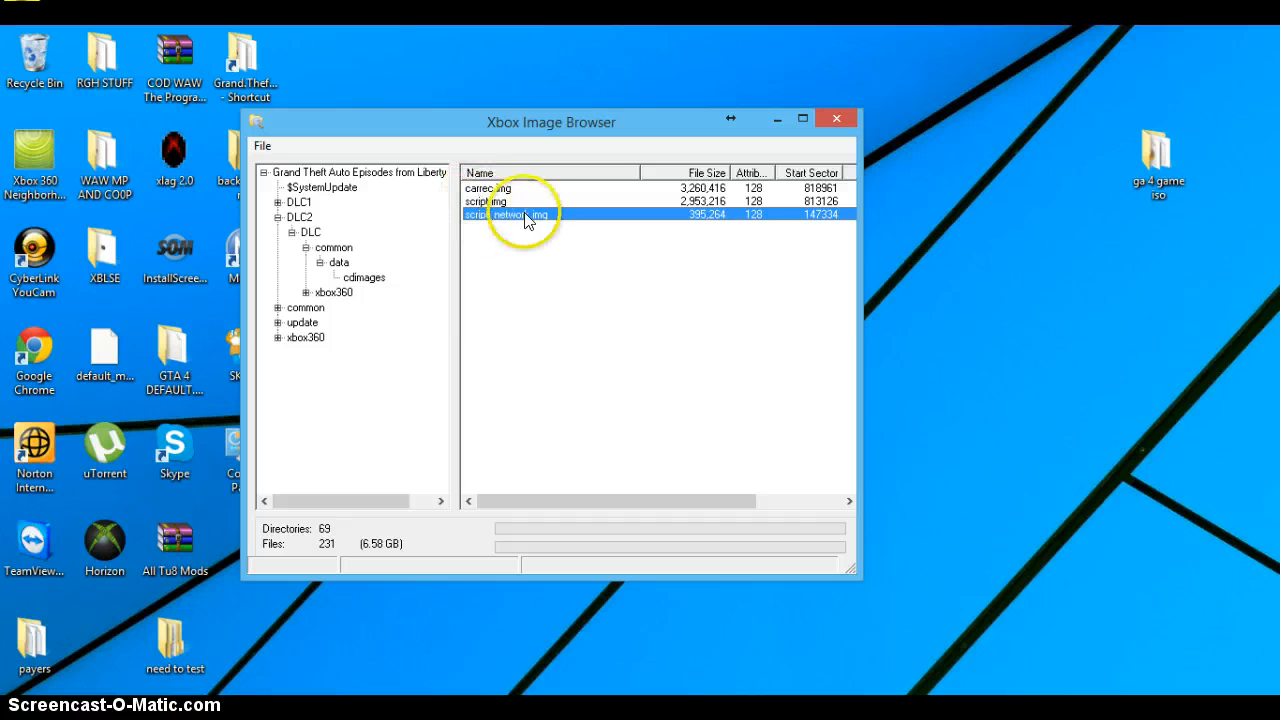
{"action": "left_click", "coordinate": [490, 204]}
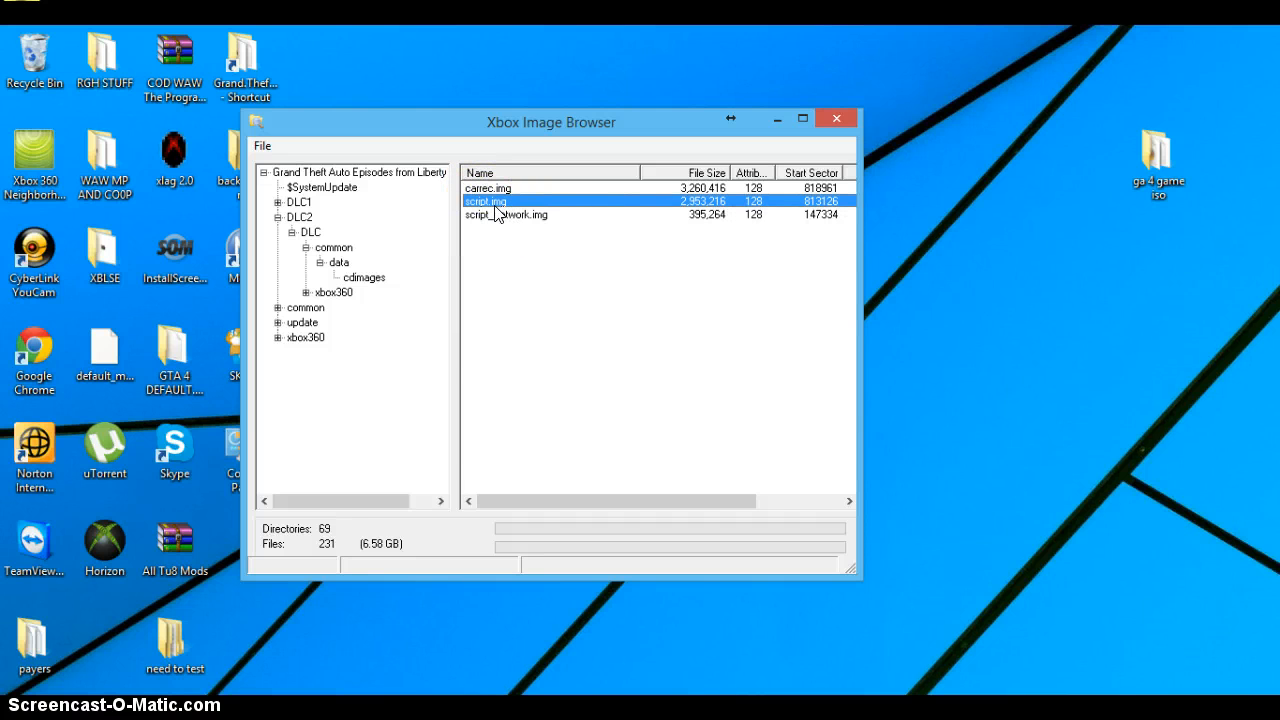
{"action": "left_click", "coordinate": [507, 215]}
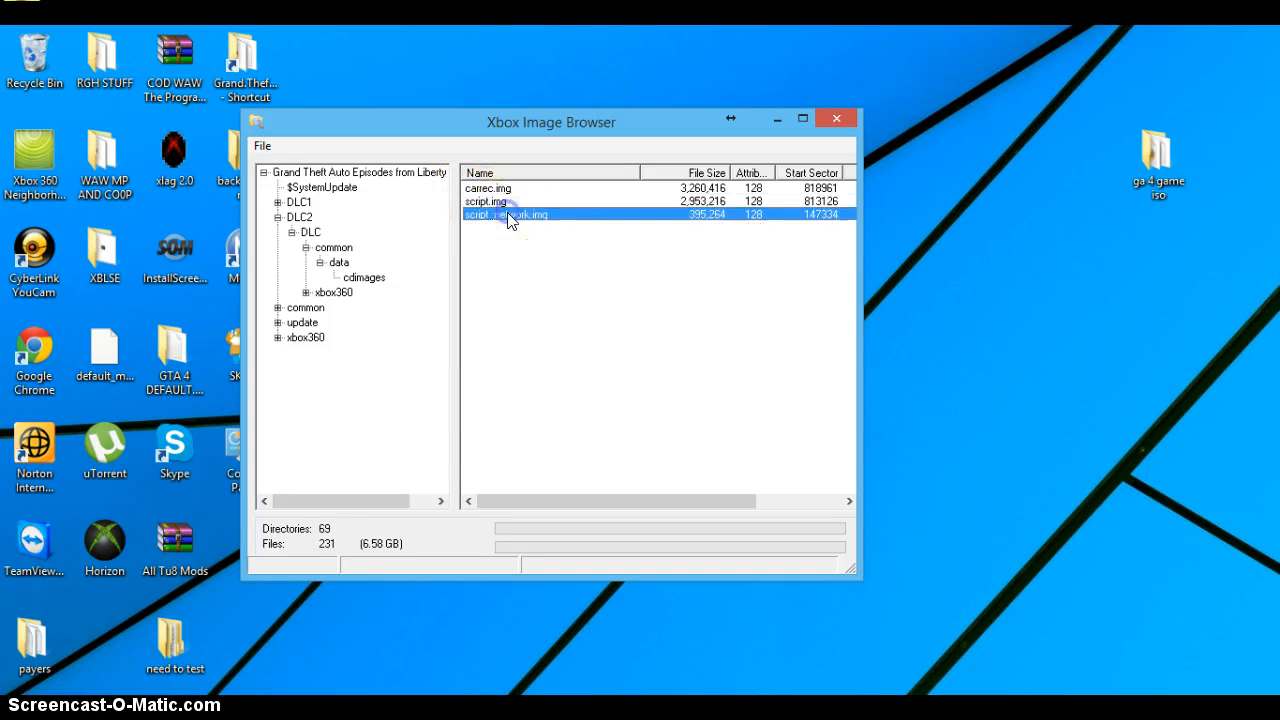
Step: Start injecting a replacement for script_network.img and browse to the Desktop's ISO SHIT > MDv51_FULL_XBOX_TBOGT folder for the file
{"action": "right_click", "coordinate": [508, 218]}
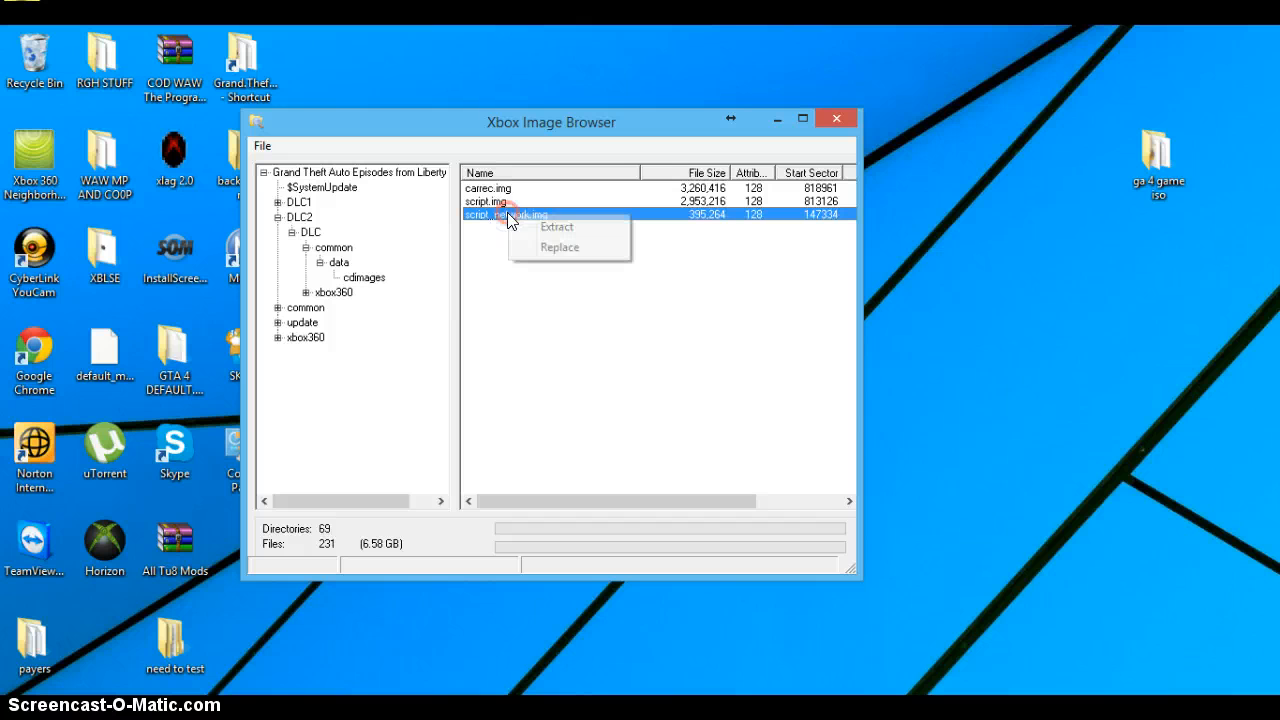
{"action": "left_click", "coordinate": [527, 247]}
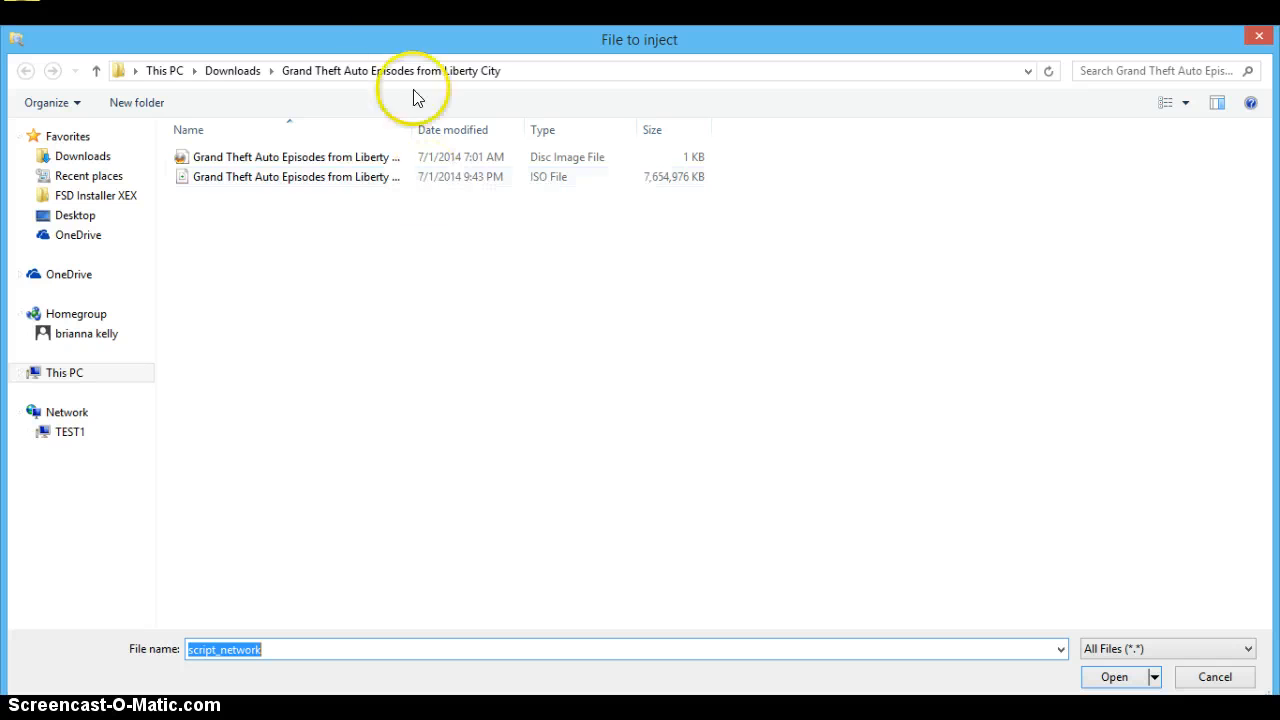
{"action": "left_click", "coordinate": [75, 215]}
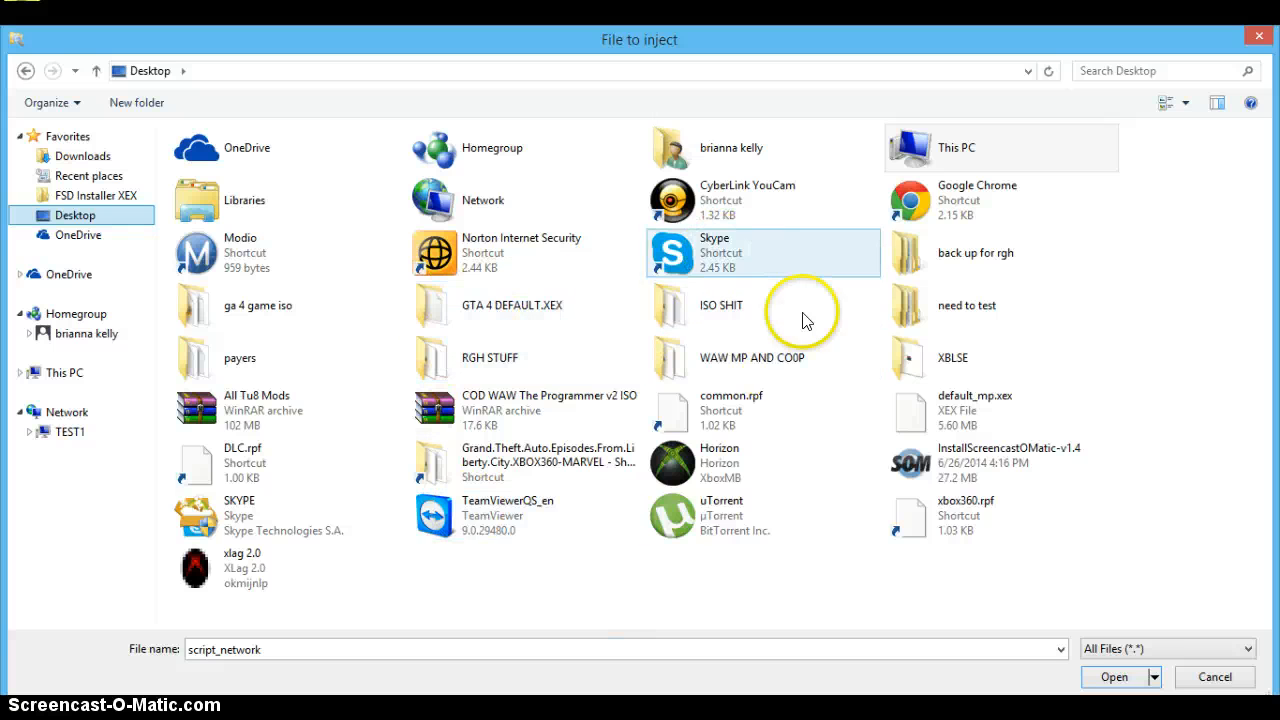
{"action": "double_click", "coordinate": [766, 312]}
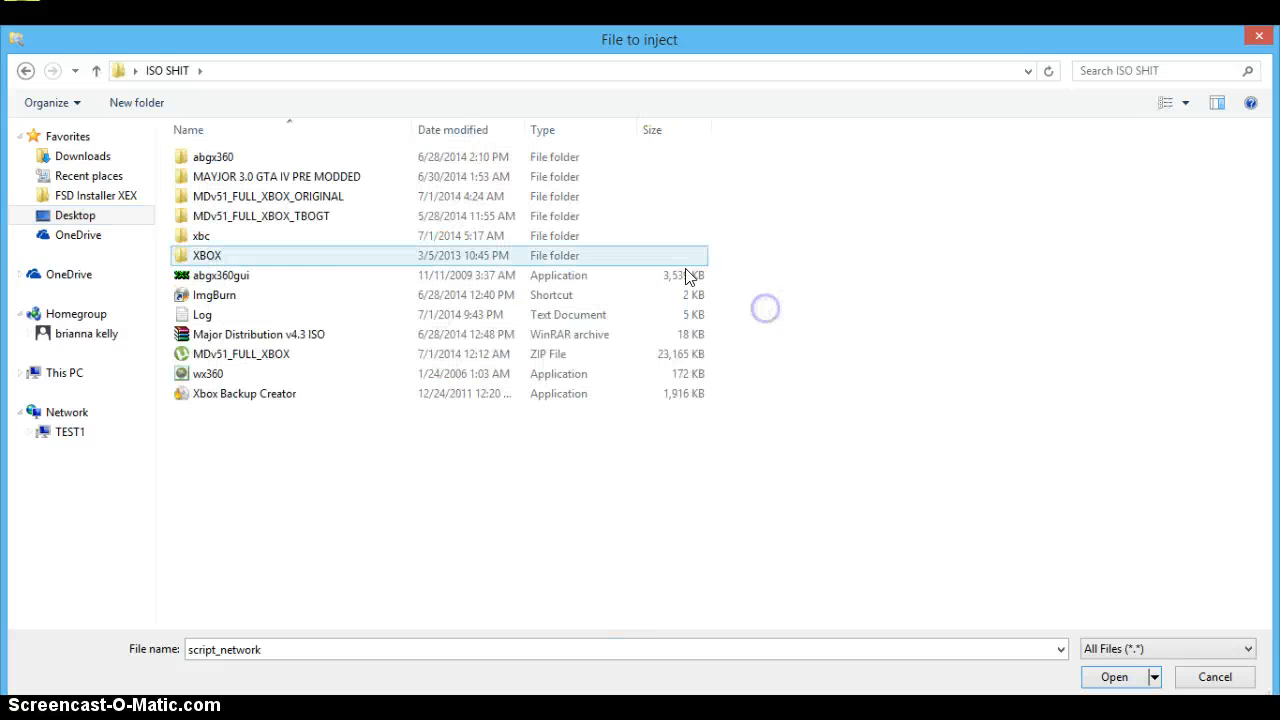
{"action": "double_click", "coordinate": [379, 214]}
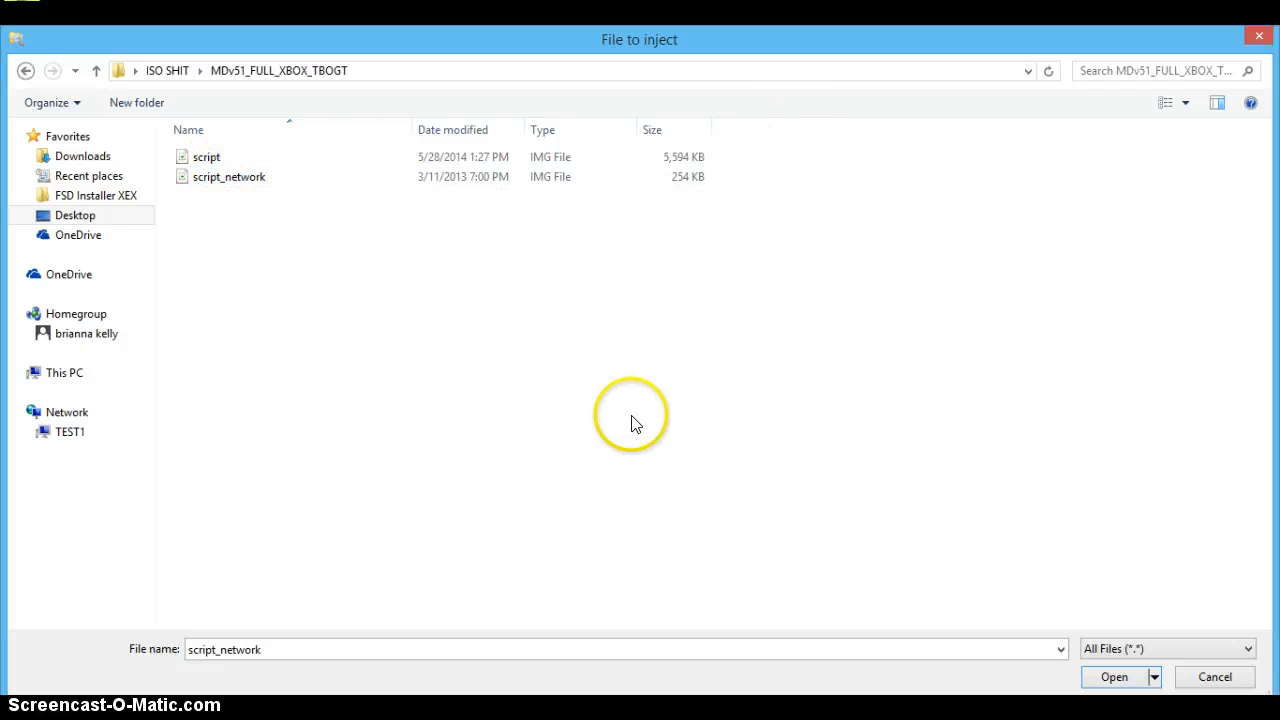
{"action": "left_click", "coordinate": [1259, 36]}
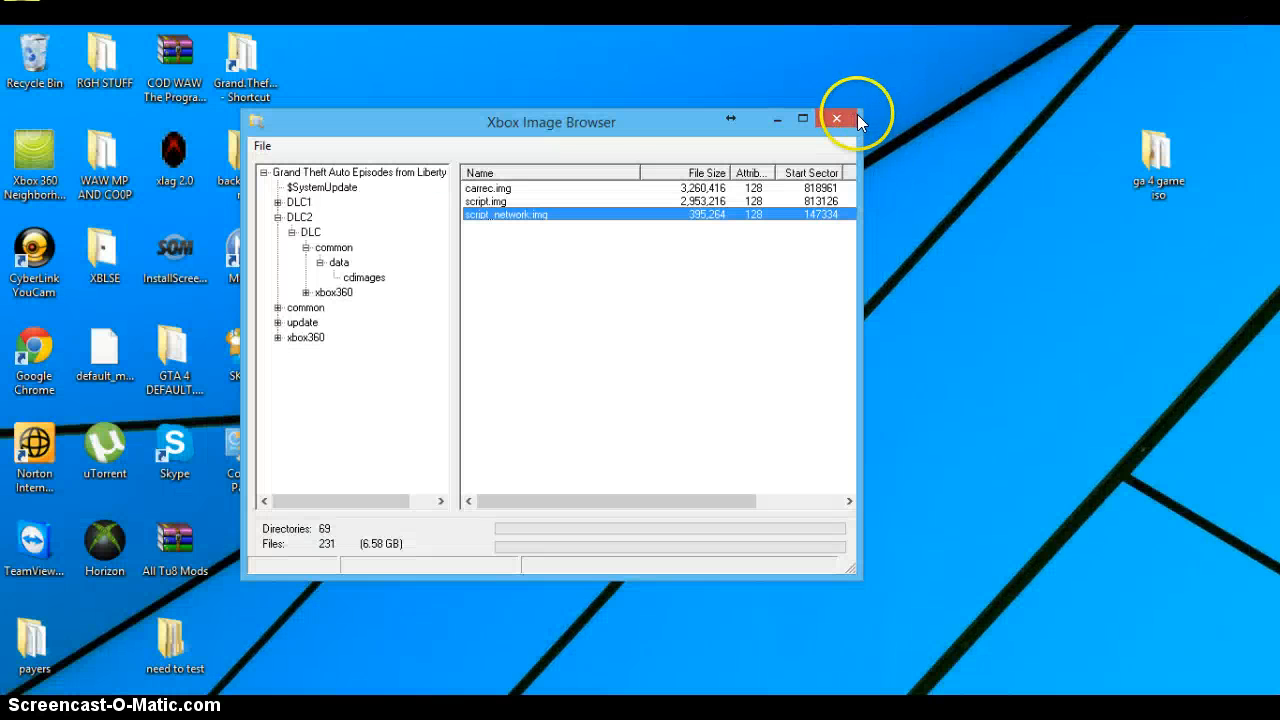
Step: Close the Xbox Image Browser and Xbox Backup Creator, and switch to ImgBurn
{"action": "left_click", "coordinate": [839, 118]}
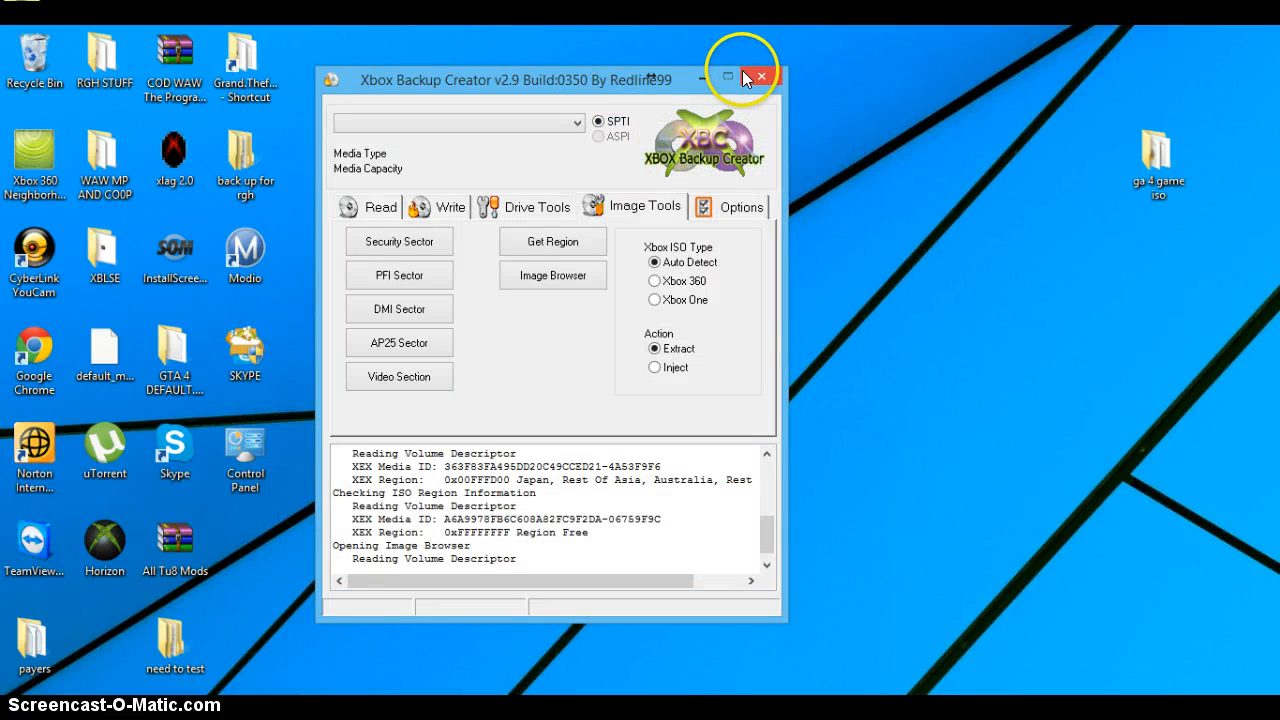
{"action": "left_click", "coordinate": [757, 77]}
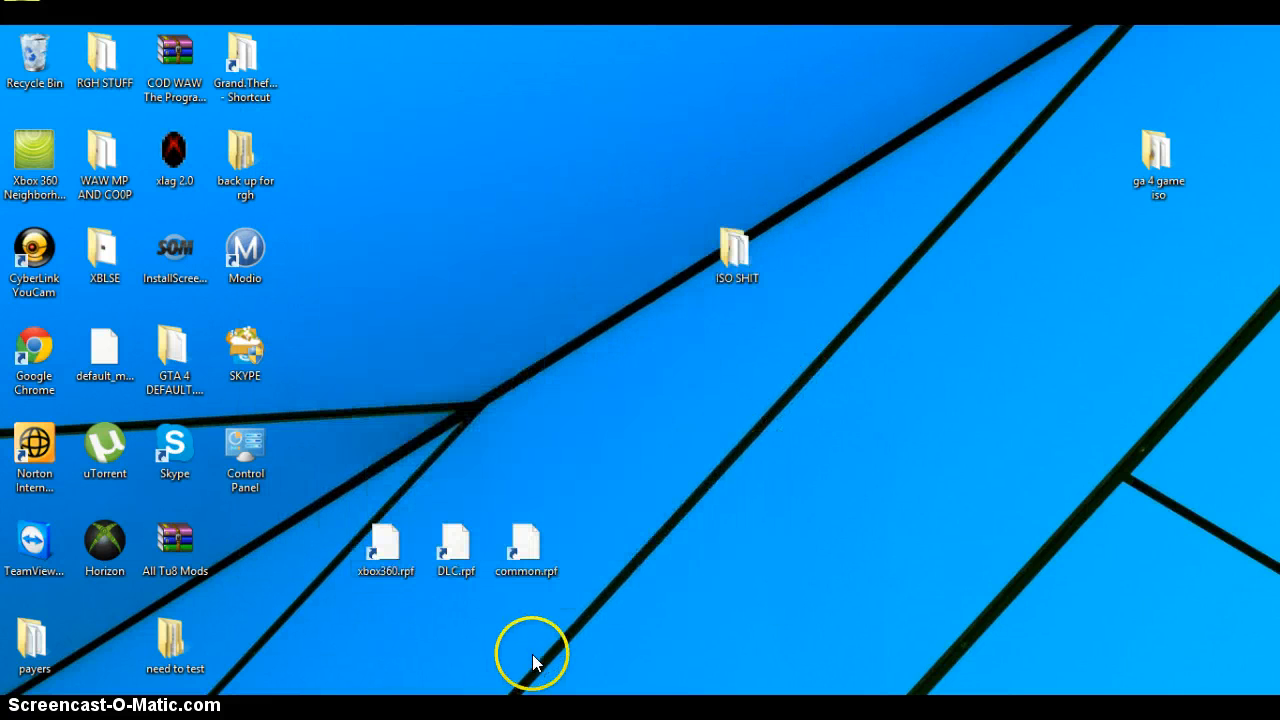
{"action": "left_click", "coordinate": [540, 708]}
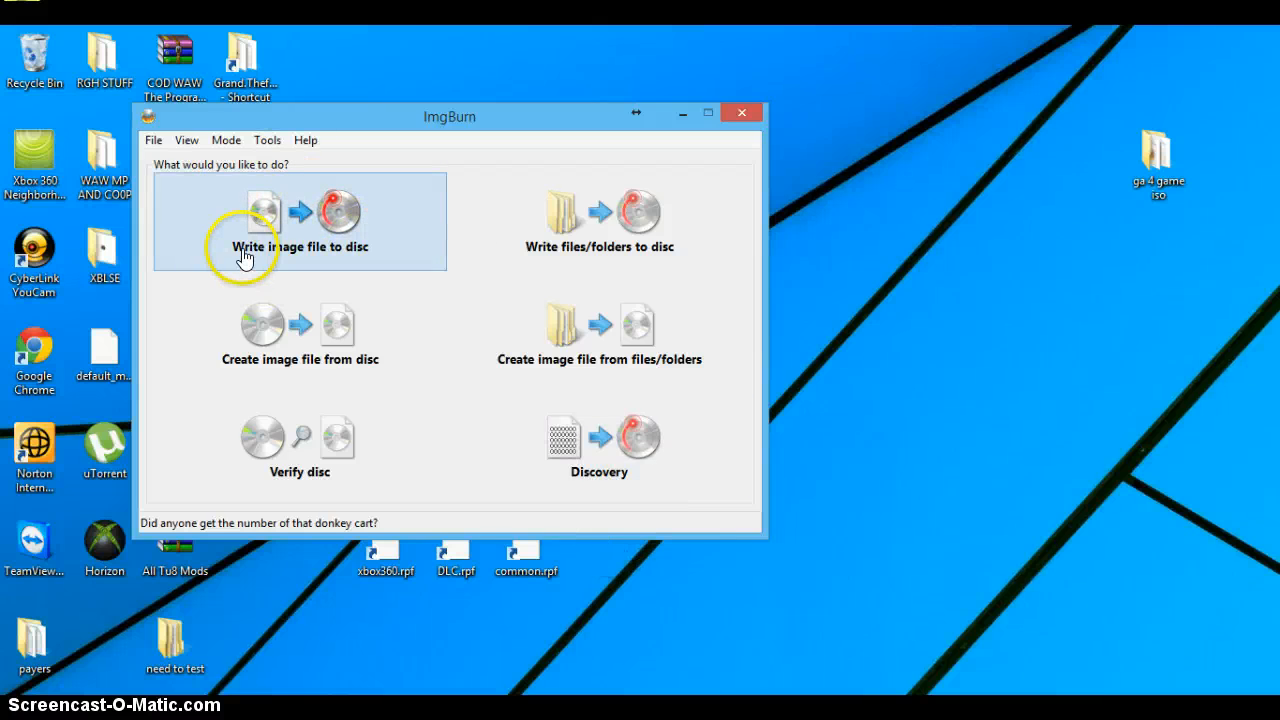
Step: Choose to write an image file to disc and load gta-iv.dvd from the gta-iv folder as the source
{"action": "left_click", "coordinate": [339, 257]}
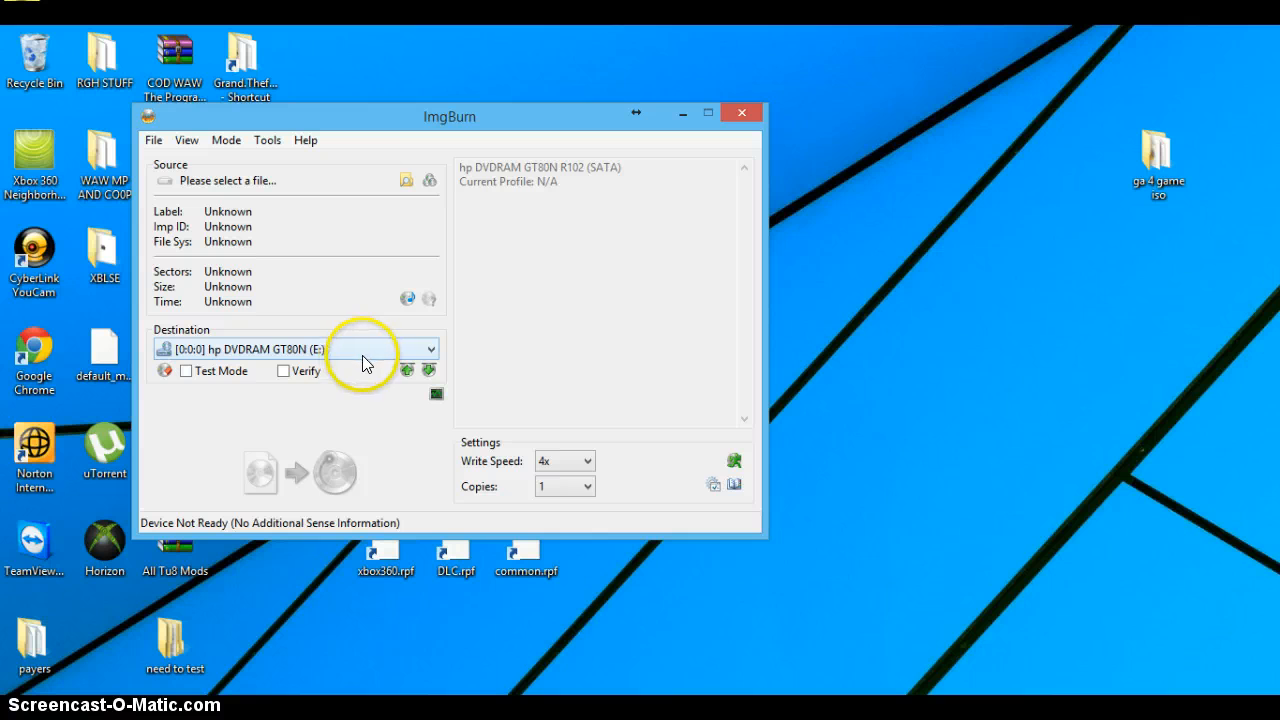
{"action": "left_click", "coordinate": [401, 183]}
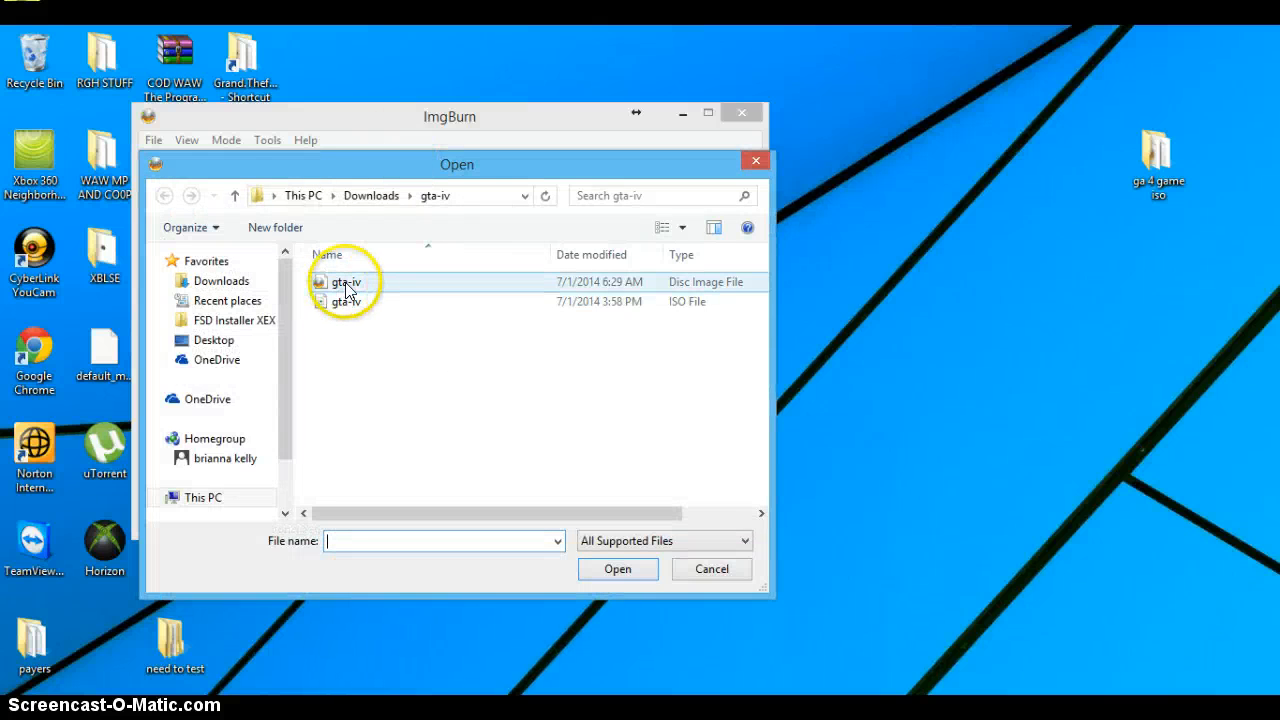
{"action": "double_click", "coordinate": [346, 285]}
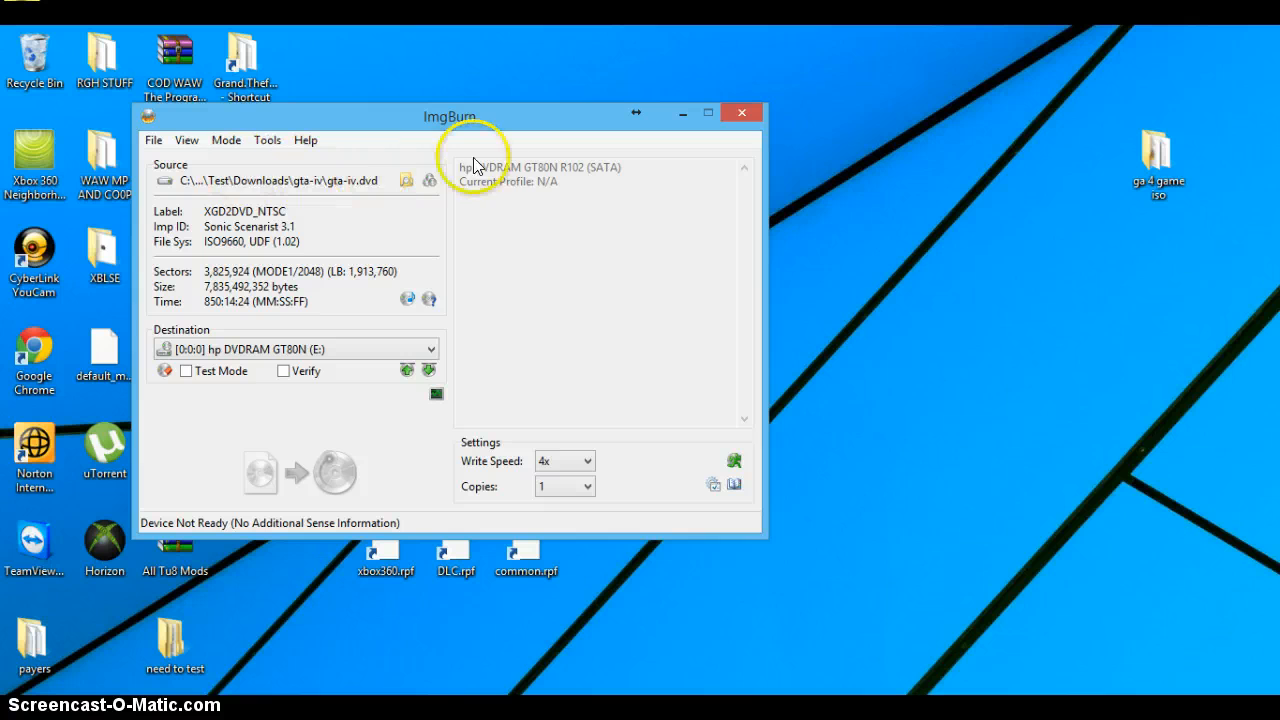
Step: Try to load the gta-iv ISO file as the source instead of the DVD file
{"action": "left_click", "coordinate": [410, 178]}
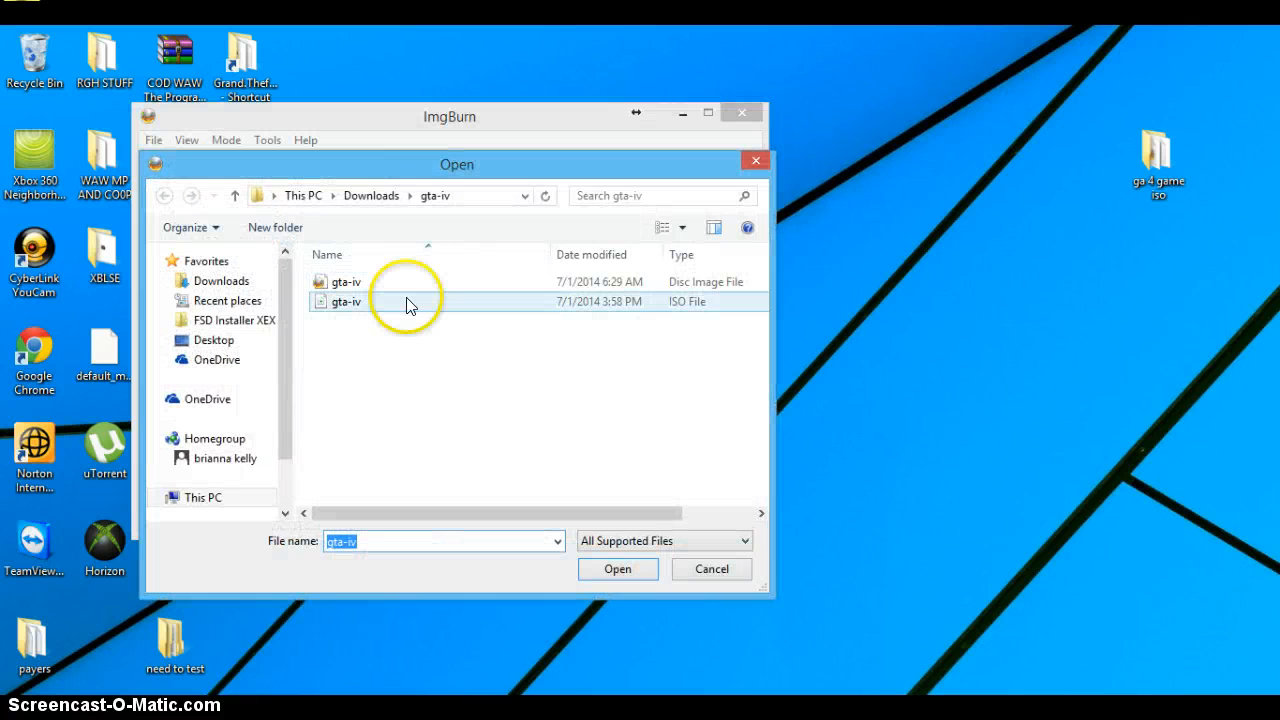
{"action": "left_click", "coordinate": [398, 302]}
{"action": "double_click", "coordinate": [398, 302]}
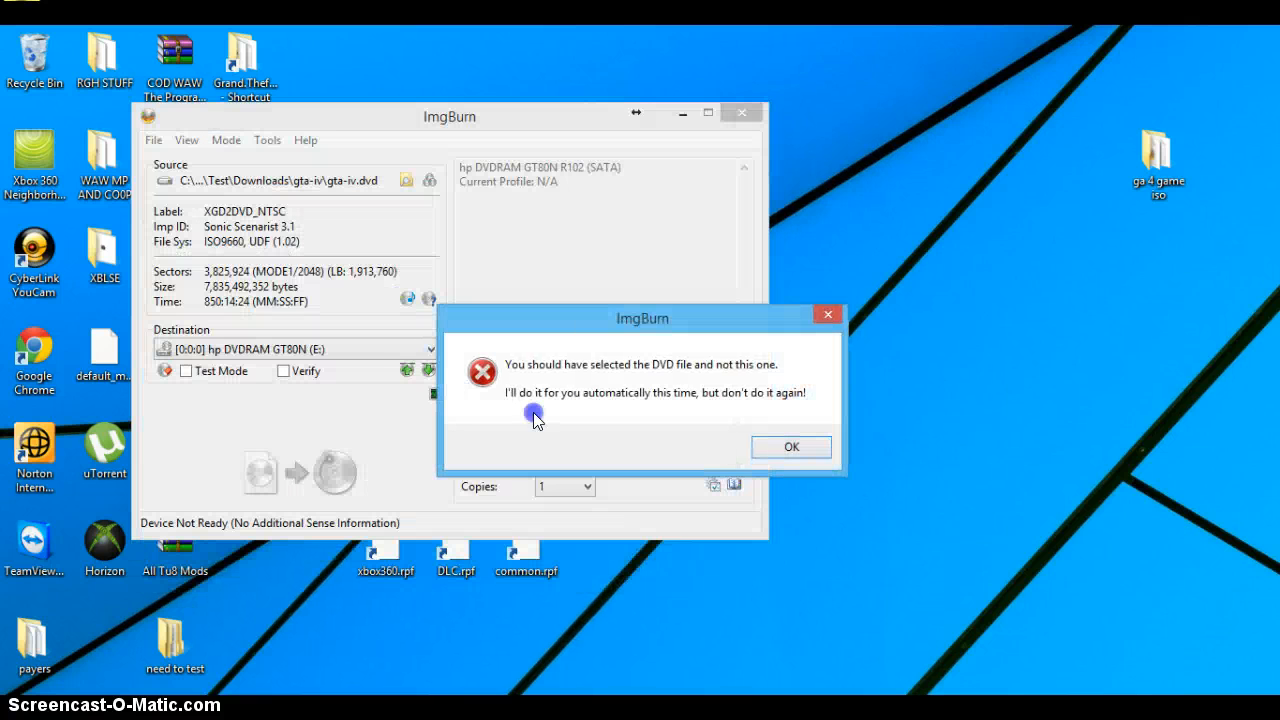
{"action": "left_click", "coordinate": [801, 442]}
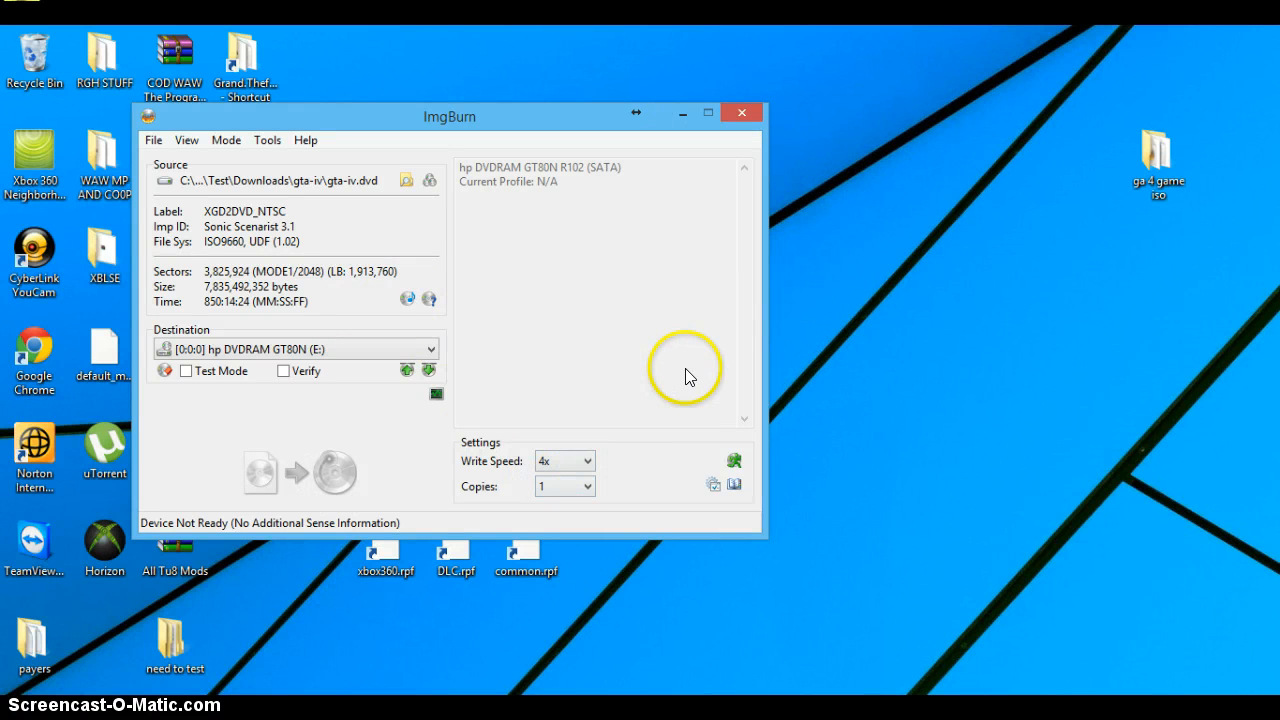
Step: Set the disc write speed to 4x
{"action": "left_click", "coordinate": [570, 461]}
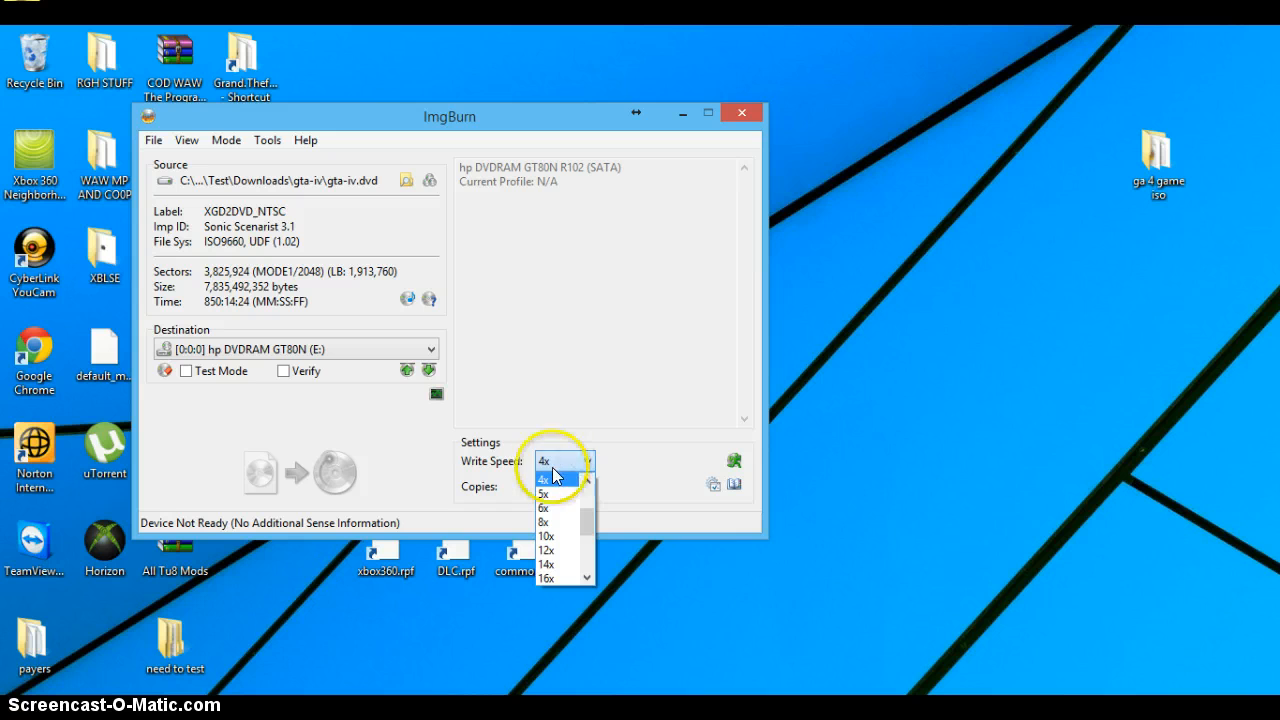
{"action": "left_click", "coordinate": [549, 478]}
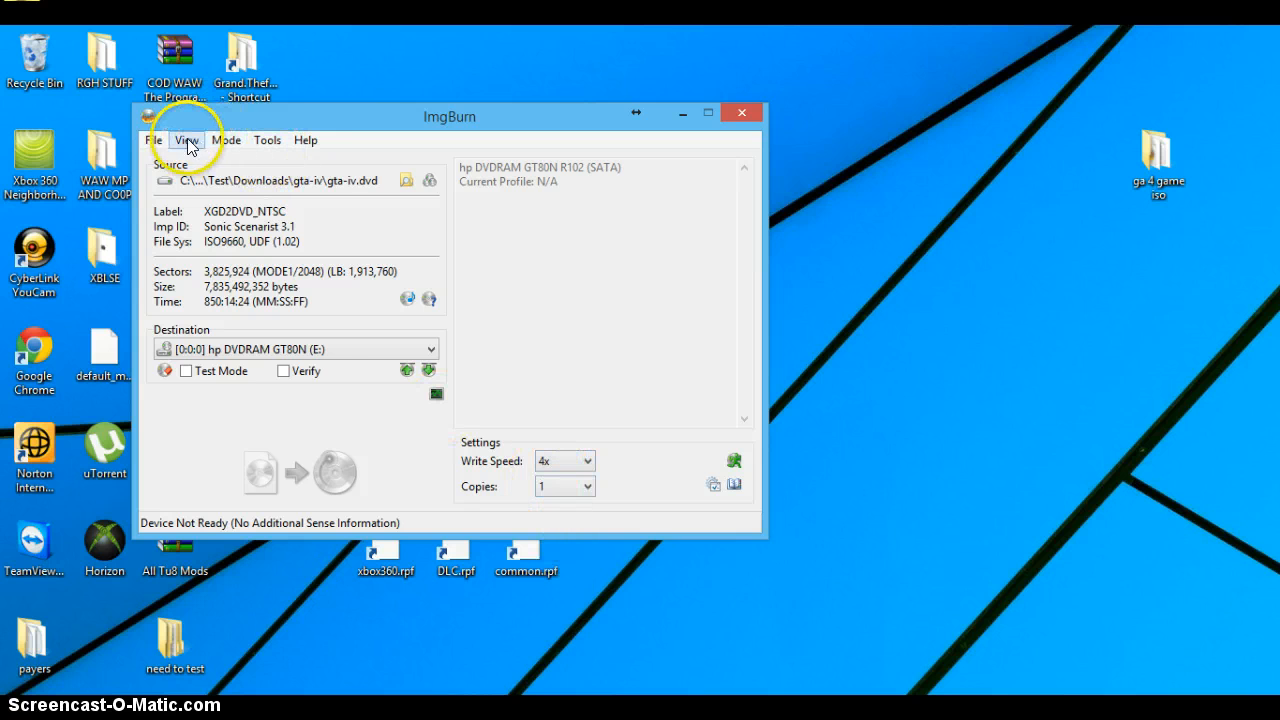
{"action": "left_click", "coordinate": [154, 140]}
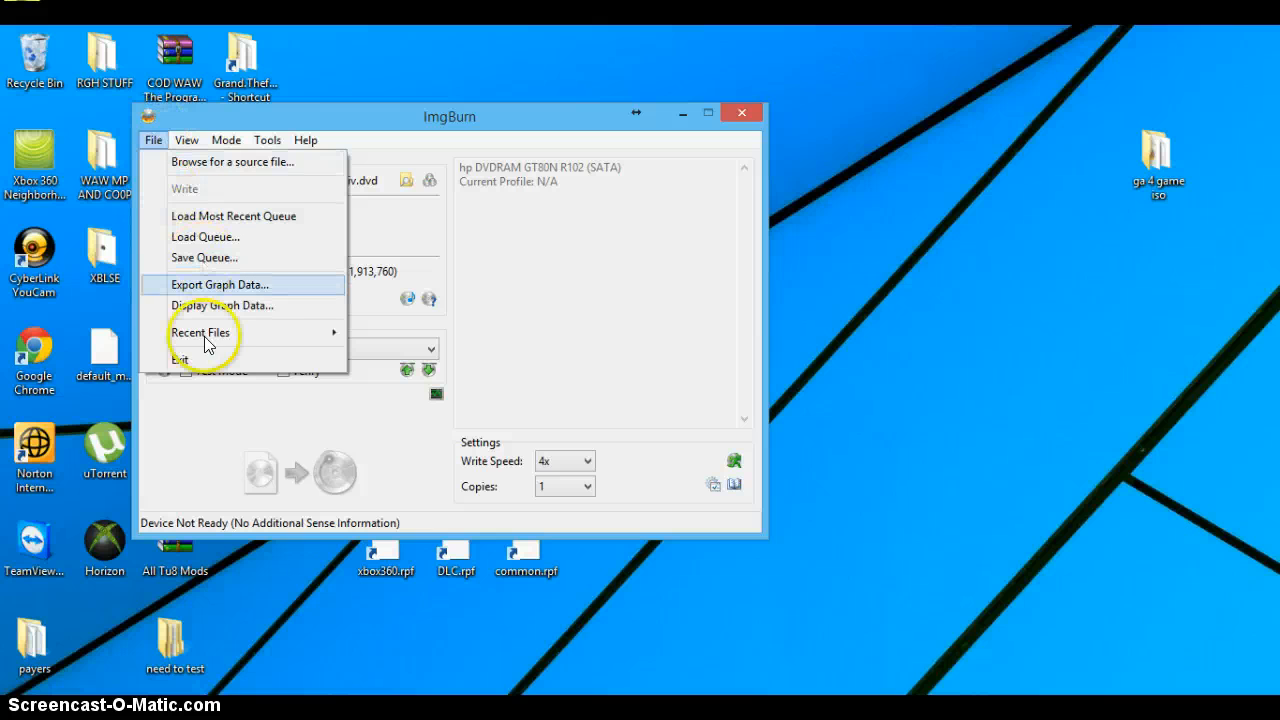
{"action": "mouse_move", "coordinate": [202, 345]}
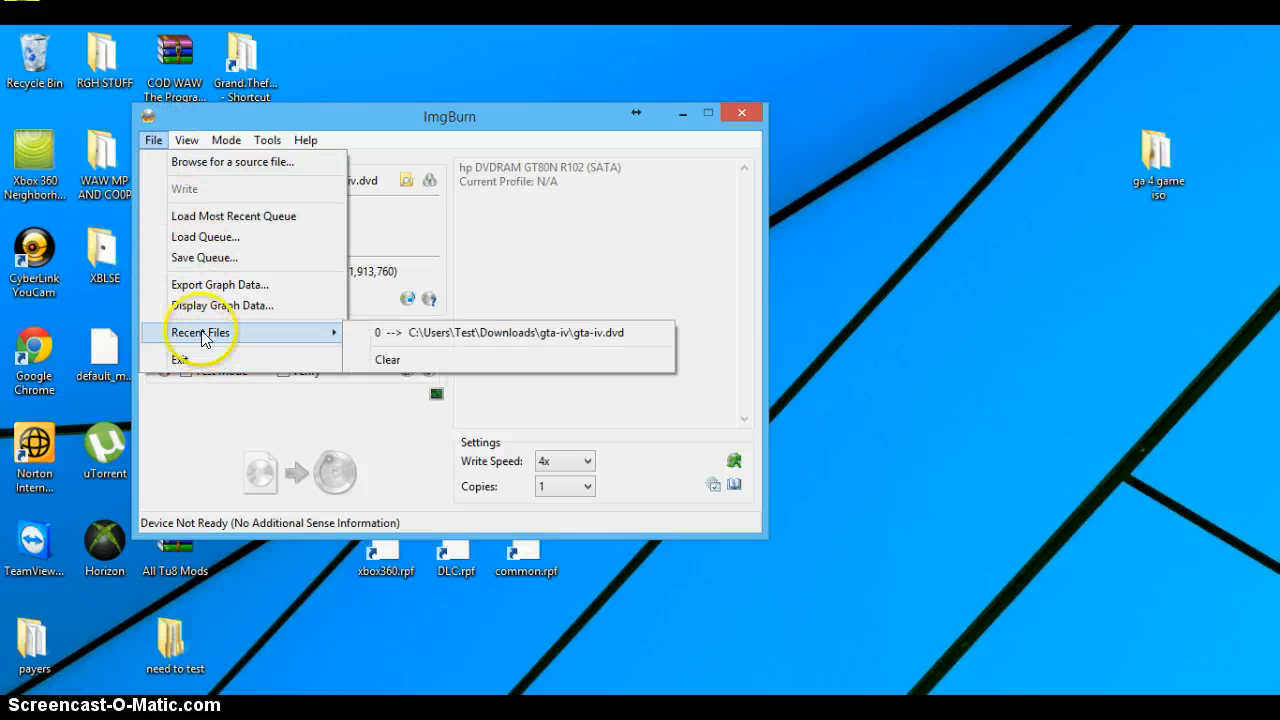
{"action": "mouse_move", "coordinate": [217, 142]}
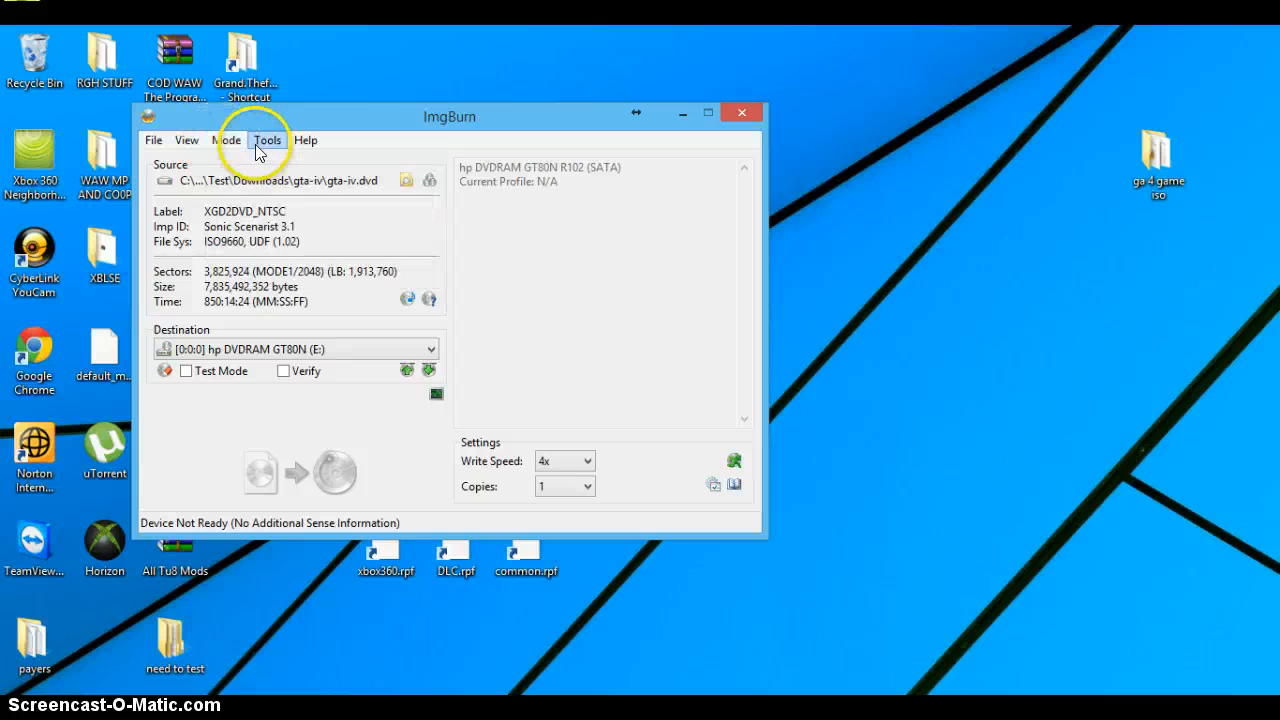
{"action": "mouse_move", "coordinate": [305, 143]}
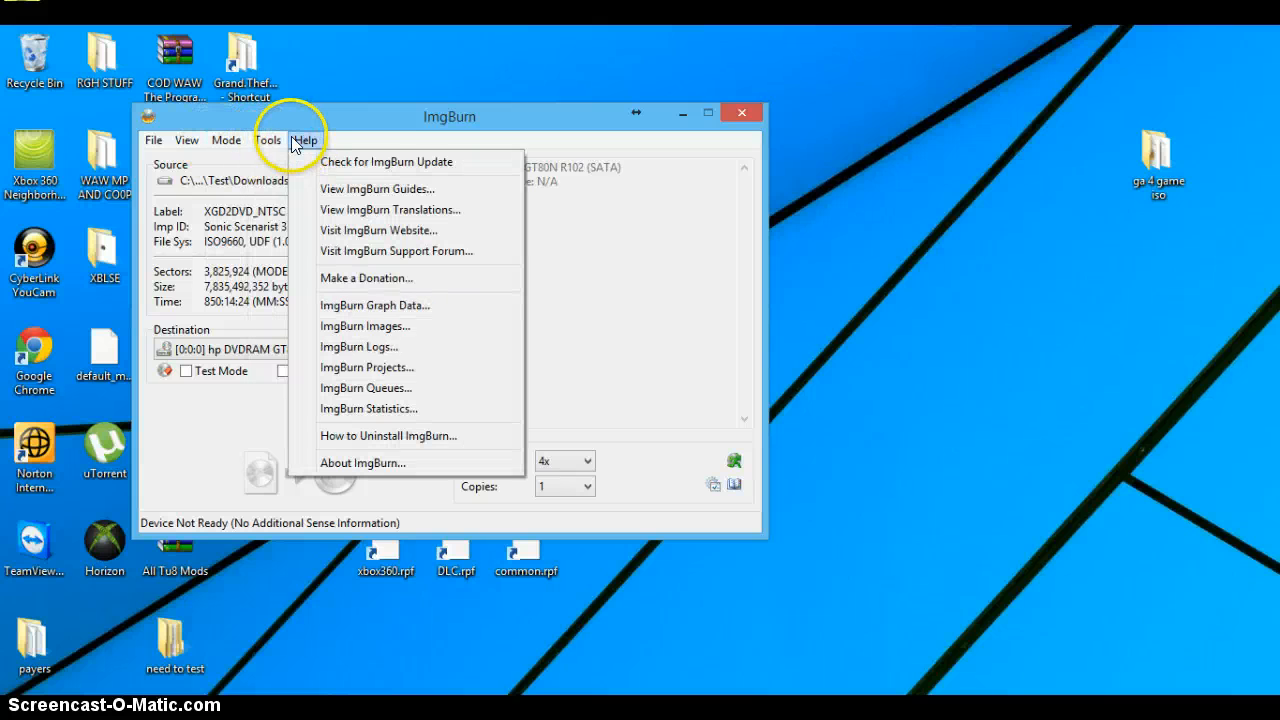
{"action": "left_click", "coordinate": [217, 142]}
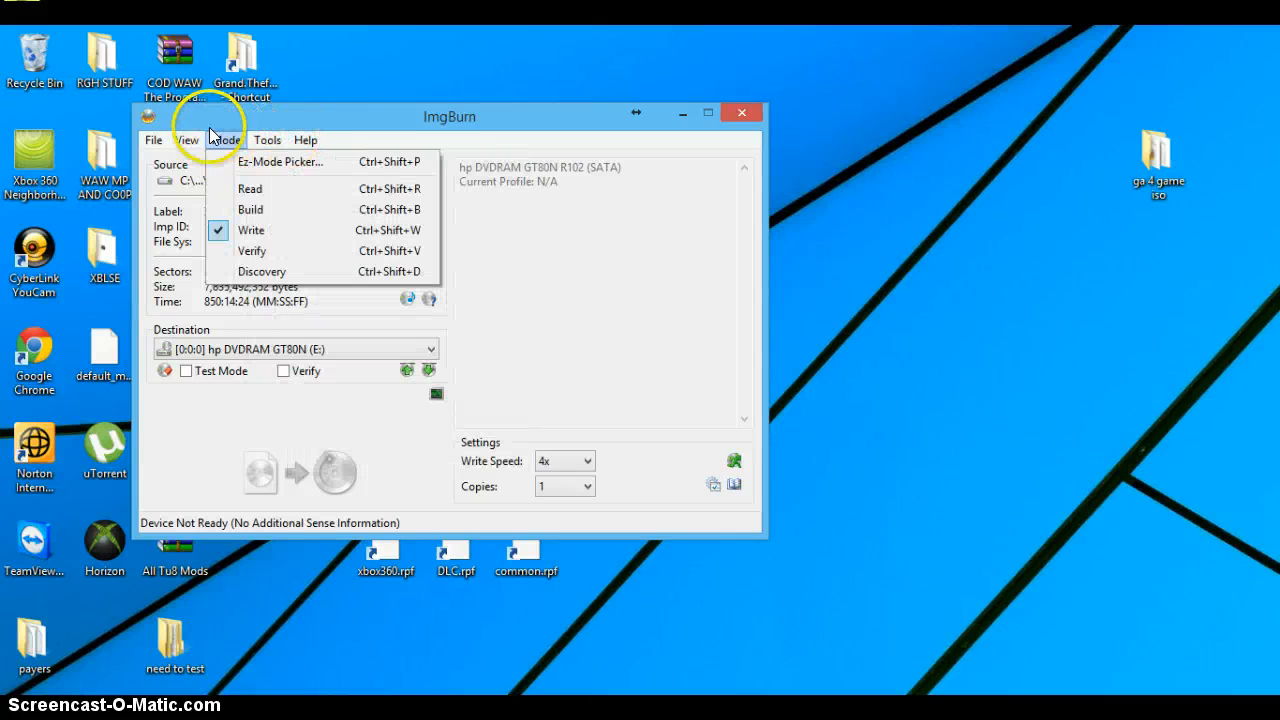
{"action": "mouse_move", "coordinate": [186, 140]}
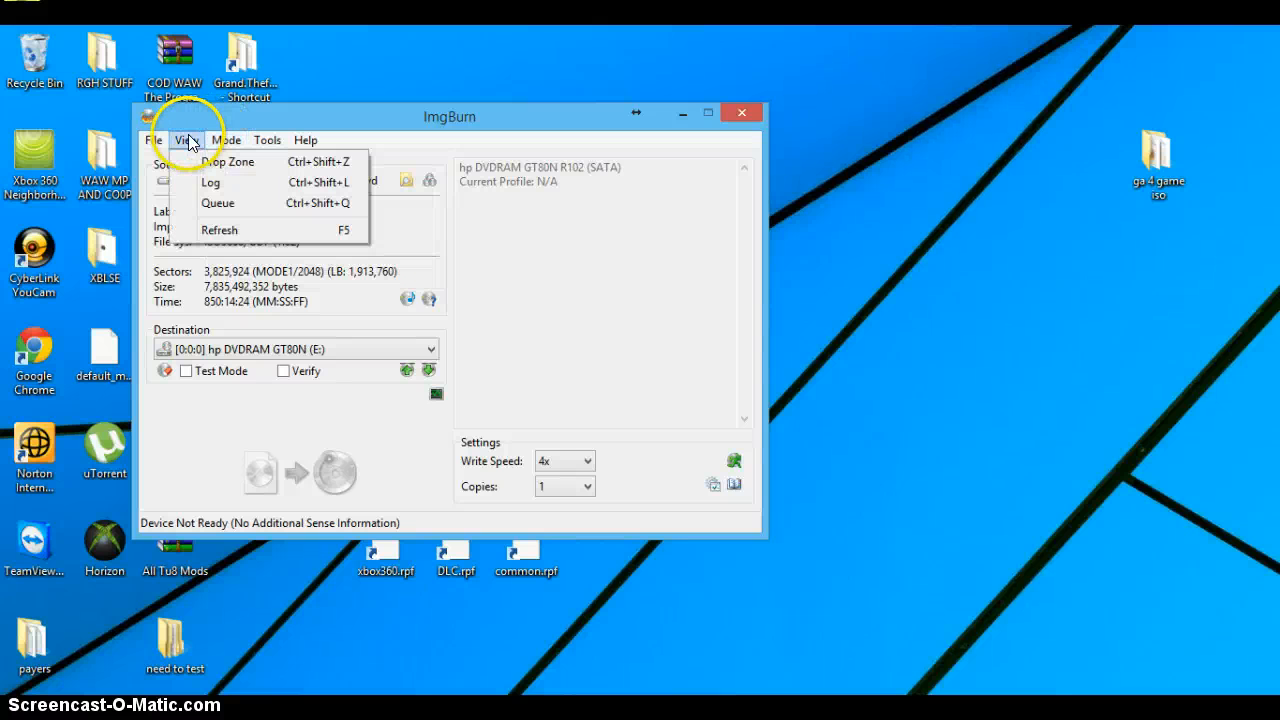
{"action": "left_click", "coordinate": [225, 230]}
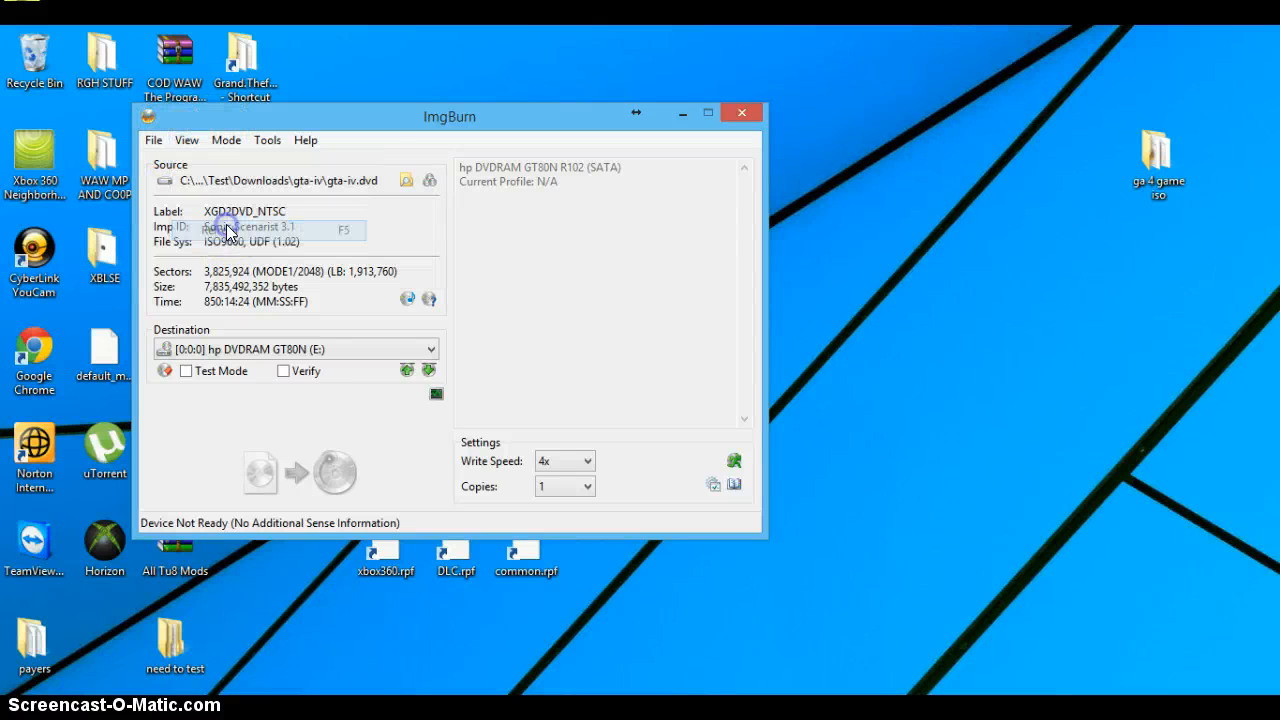
{"action": "left_click", "coordinate": [155, 141]}
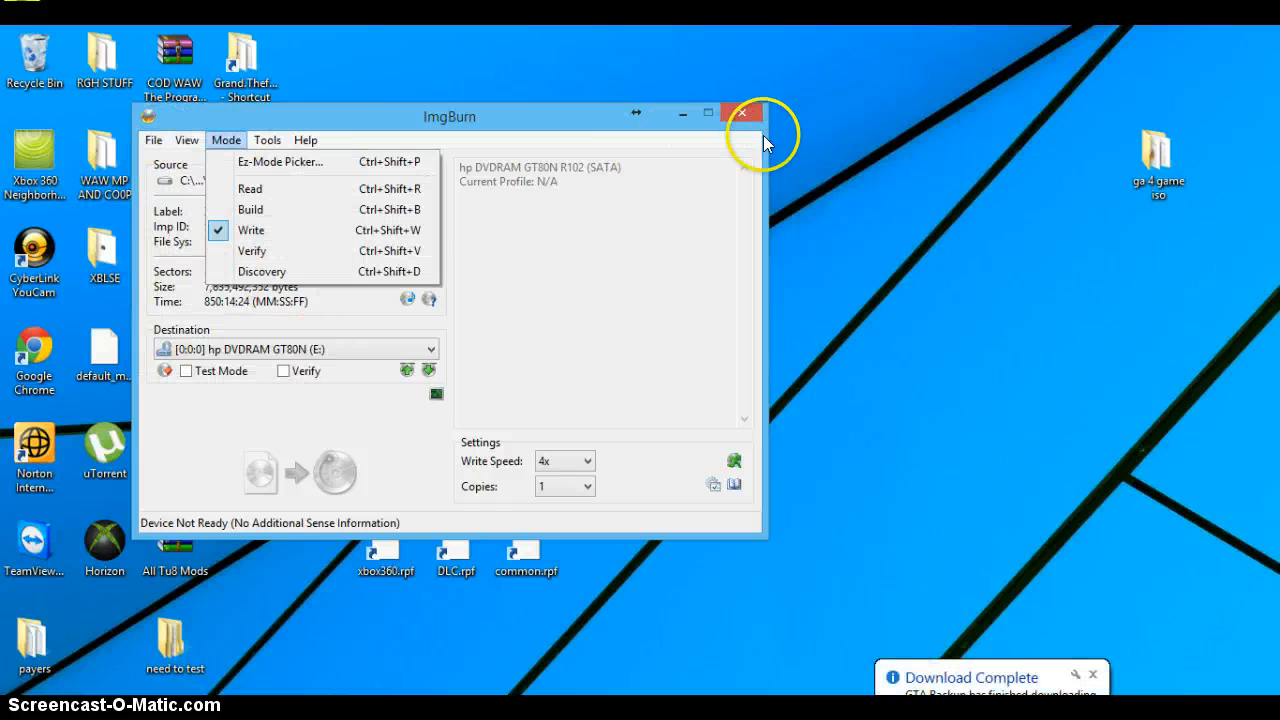
{"action": "left_click", "coordinate": [1091, 675]}
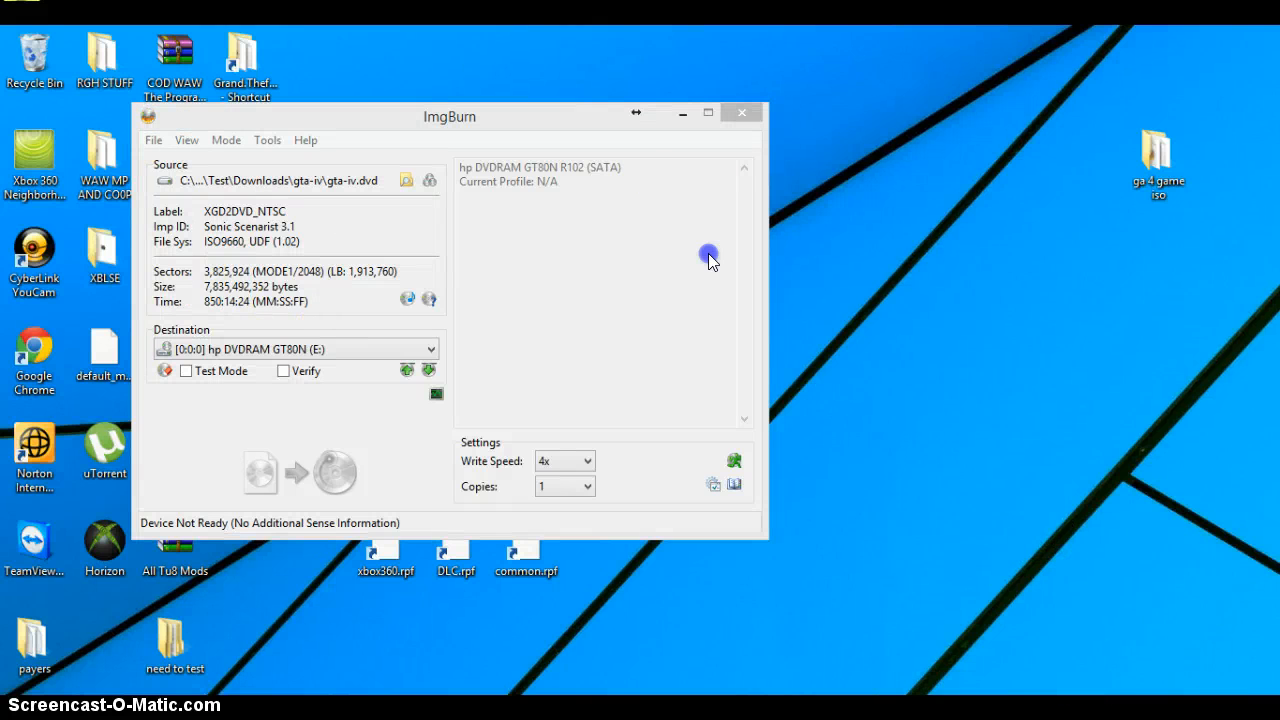